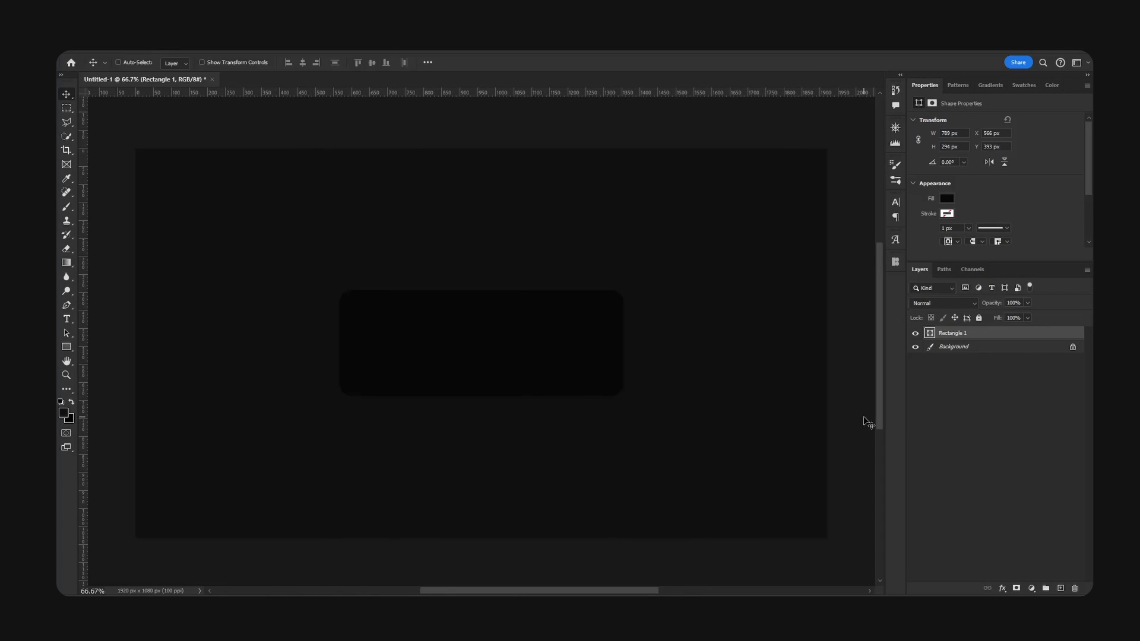
Zoom the view to 100% to check the dark rounded rectangle
key("ctrl+plus")
Browse the checkers pattern results and preview the PNGWing checkerboard image
scroll(715, 297, "up", 1)
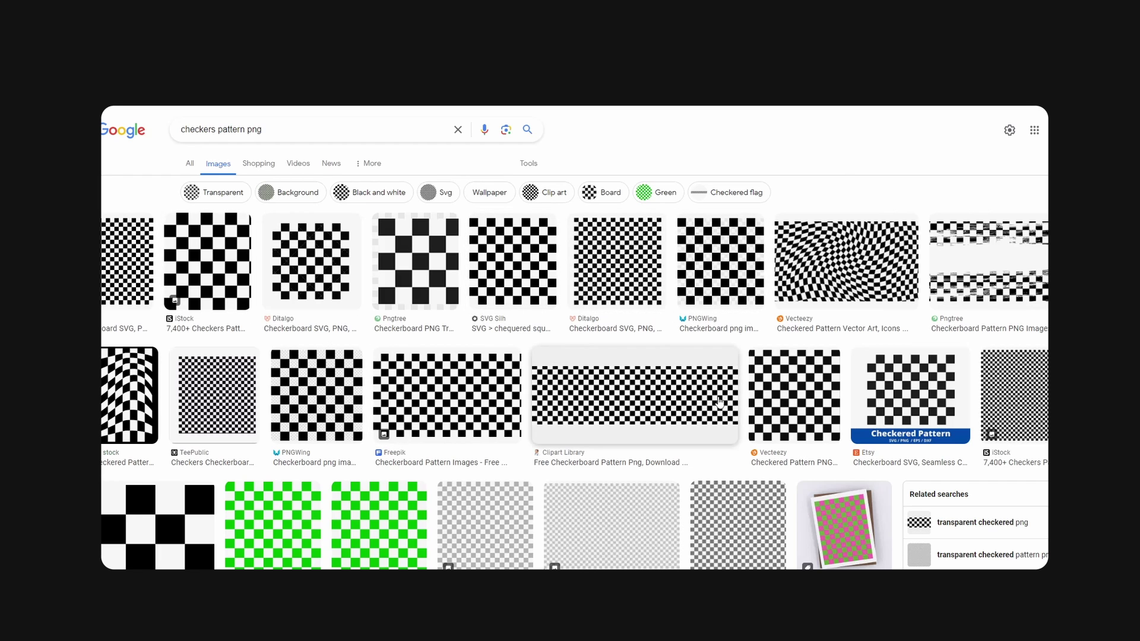
scroll(542, 272, "down", 4)
scroll(475, 285, "up", 2)
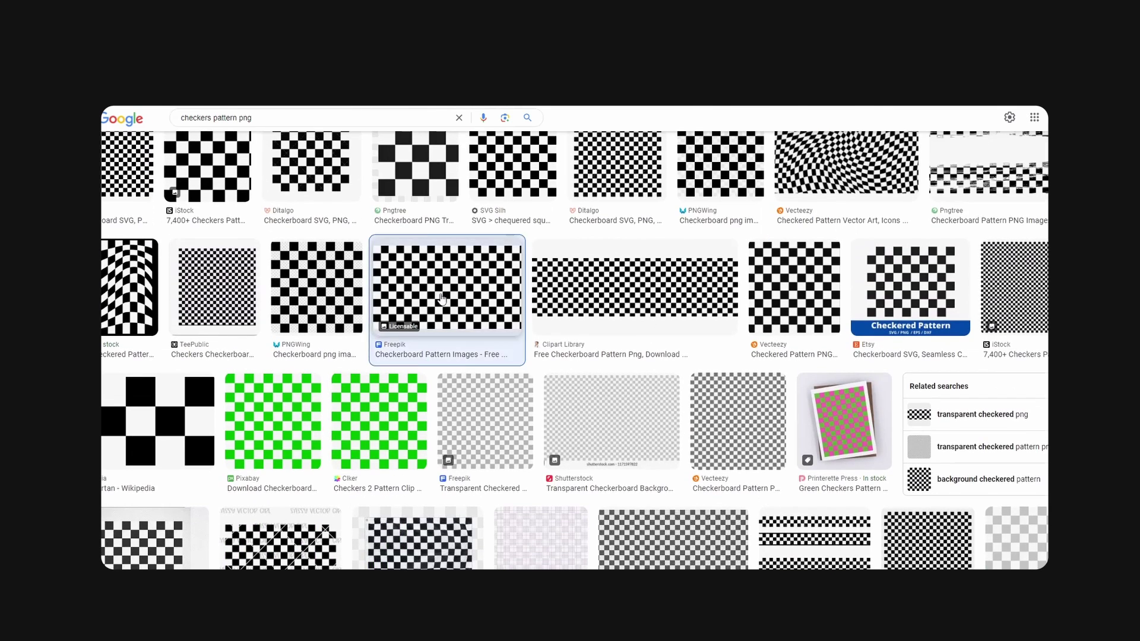
left_click(446, 294)
left_click(276, 279)
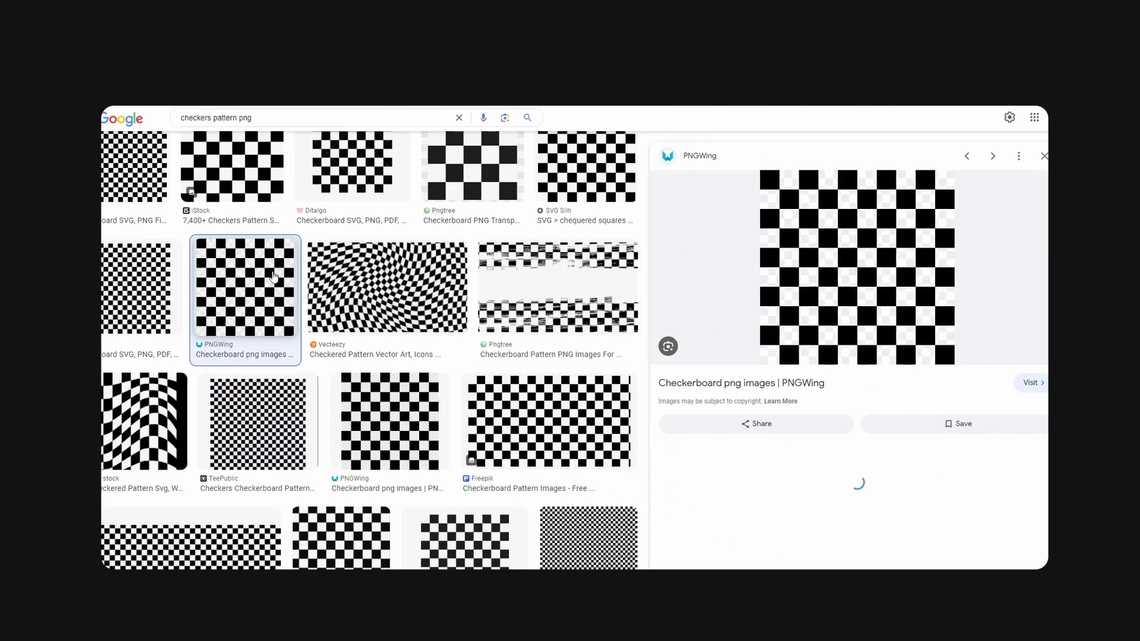
Scale the placed checkerboard to 332 px square and invert its colours
scroll(287, 291, "up", 2)
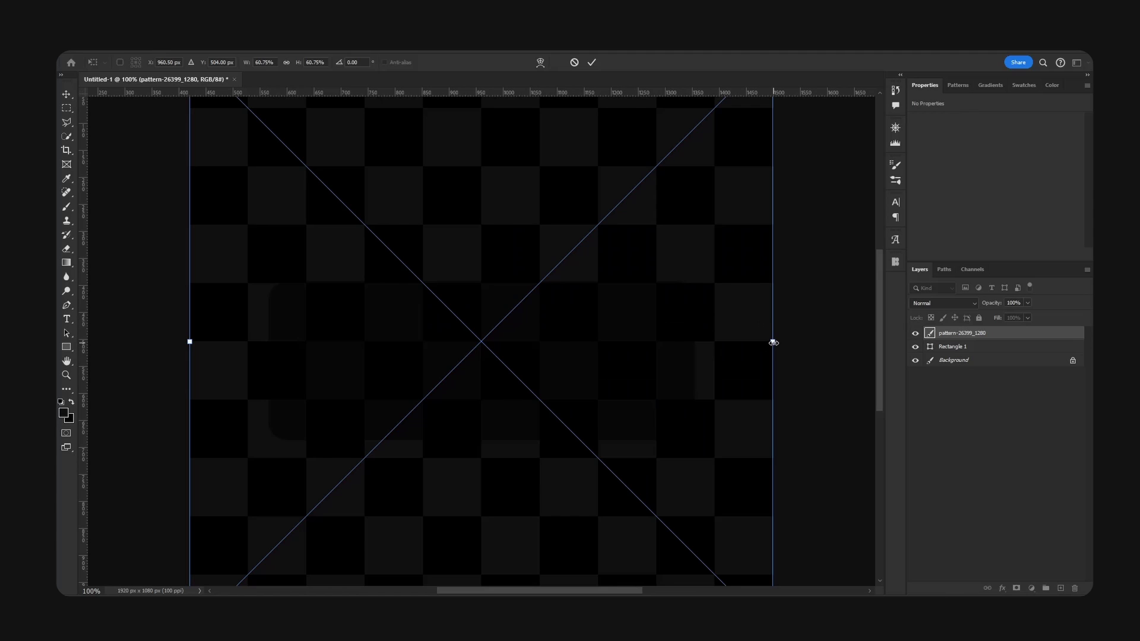
left_click_drag(773, 342, 416, 352, "alt")
key("Return")
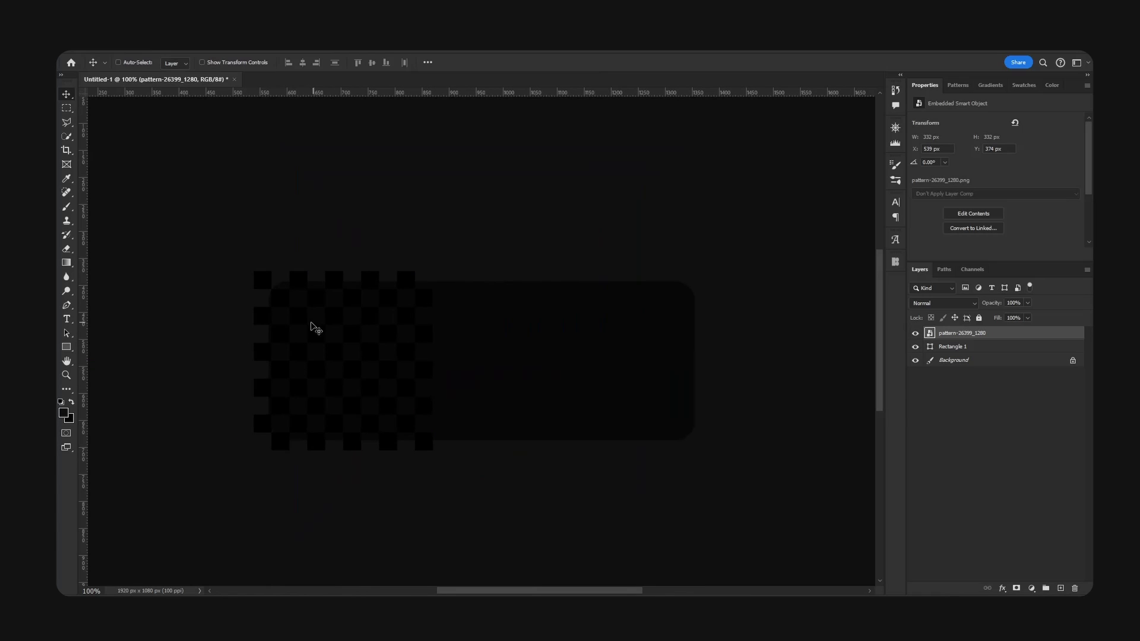
key("ctrl+i")
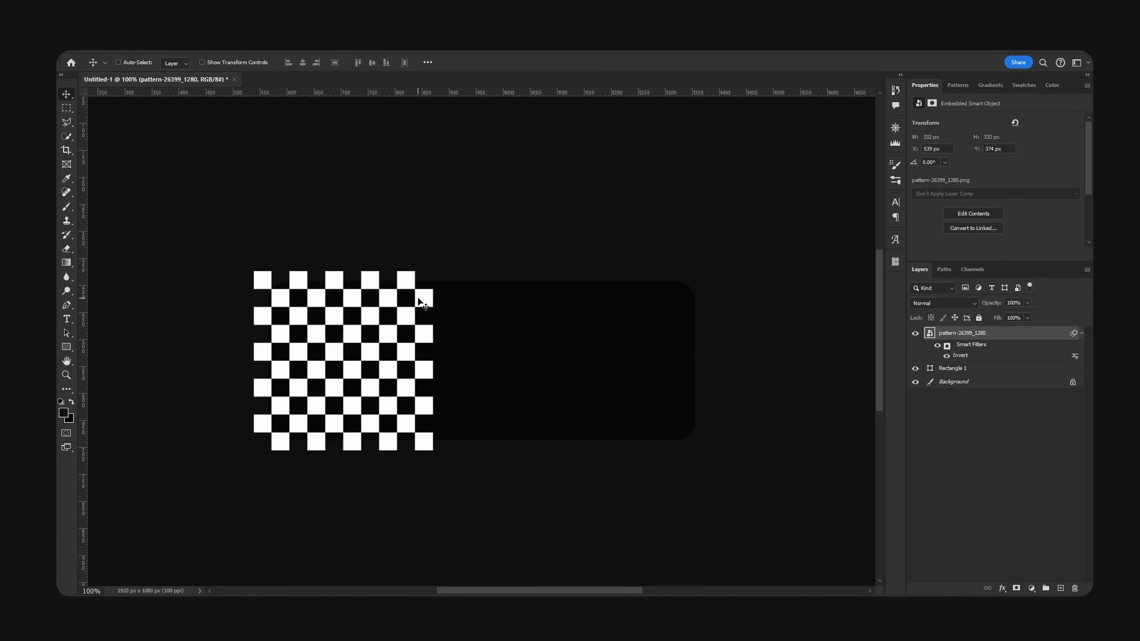
left_click(1081, 334)
Copy the checkerboard to the right and merge both into one strip
left_click_drag(320, 321, 622, 326, "alt")
left_click(952, 365, "shift")
key("ctrl+e")
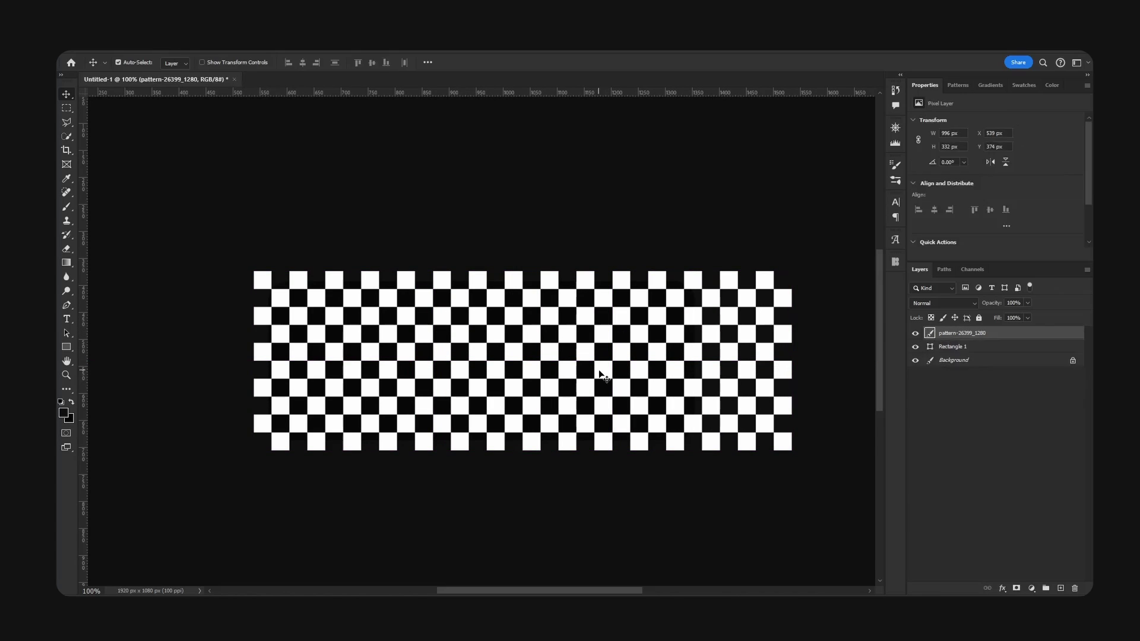
left_click_drag(603, 374, 562, 275)
Copy the strip below itself and merge into a single 996 × 662 px layer
left_click_drag(631, 207, 674, 370, "alt")
left_click(993, 353, "shift")
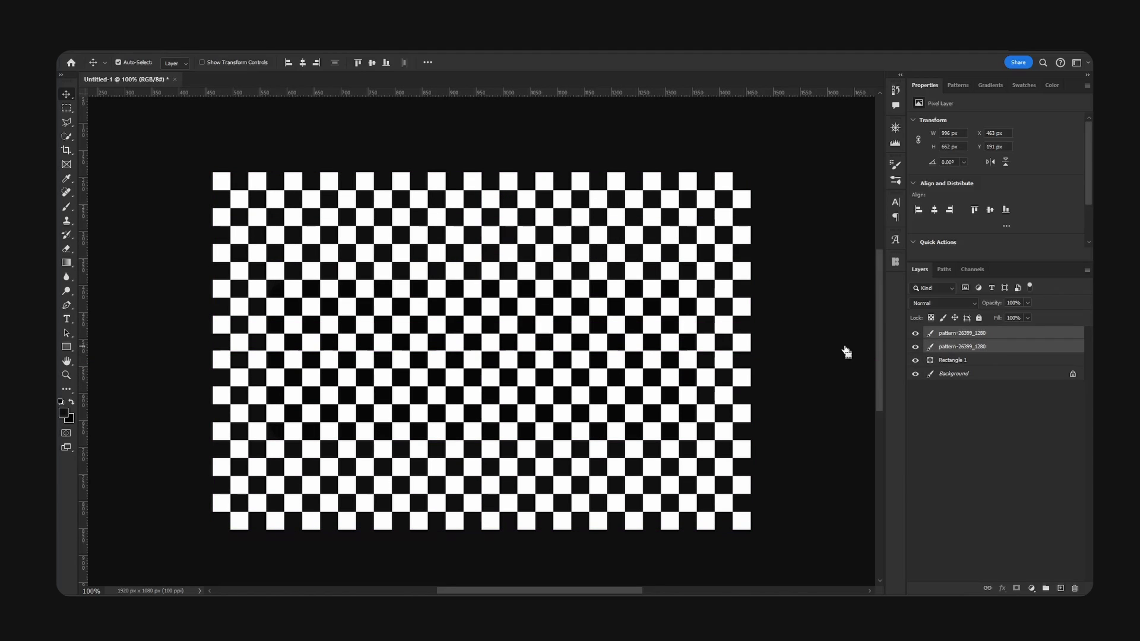
key("ctrl+e")
left_click_drag(763, 306, 735, 315)
Duplicate the checkerboard, hide the top copy, and clip the lower one to Rectangle 1
left_click(917, 334)
left_click(916, 334)
left_click(916, 334)
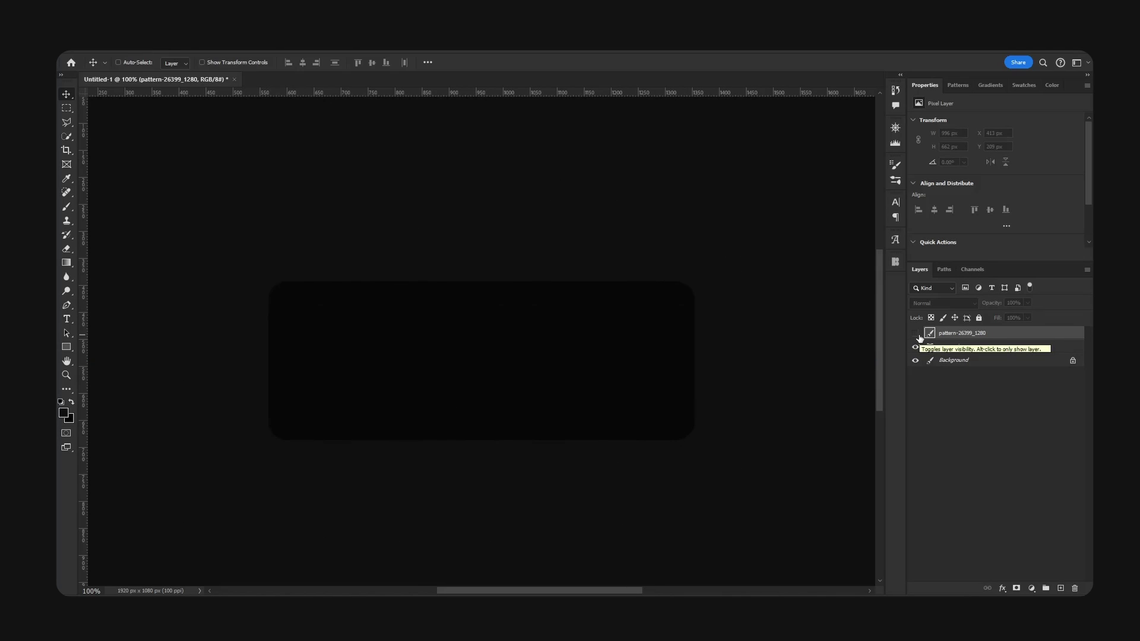
left_click(916, 335)
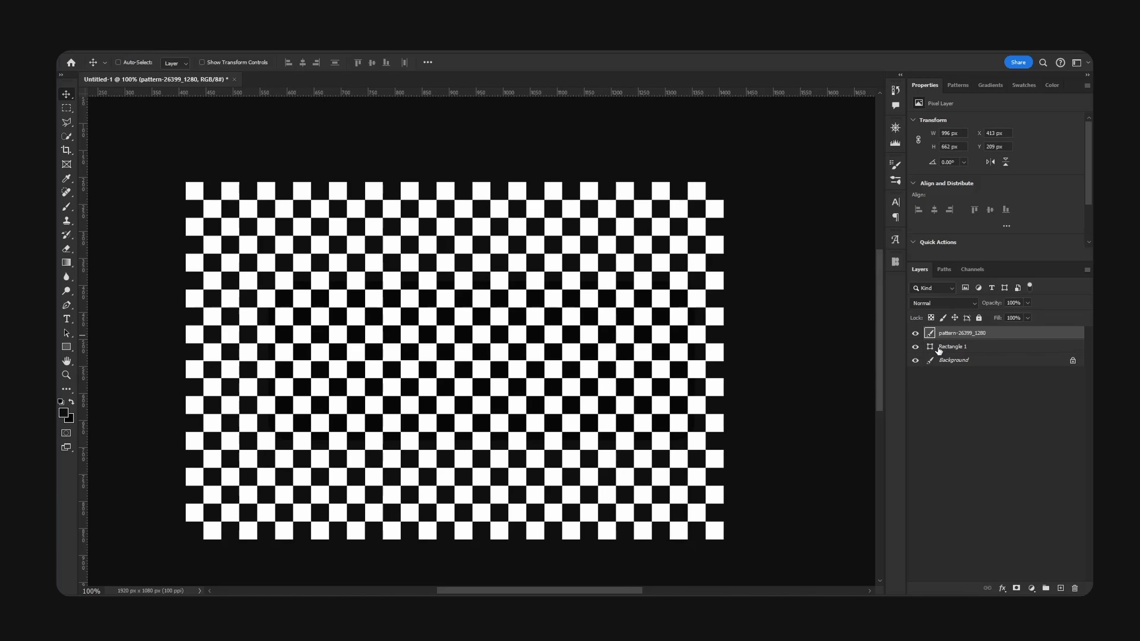
key("ctrl+j")
left_click(915, 333)
left_click(950, 347)
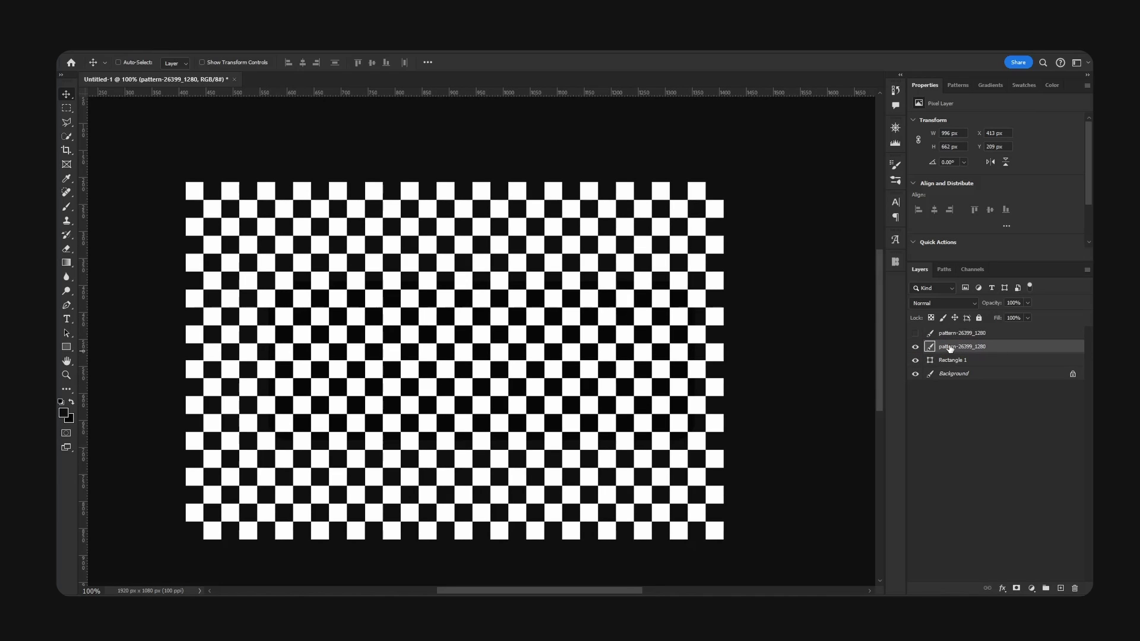
right_click(956, 348)
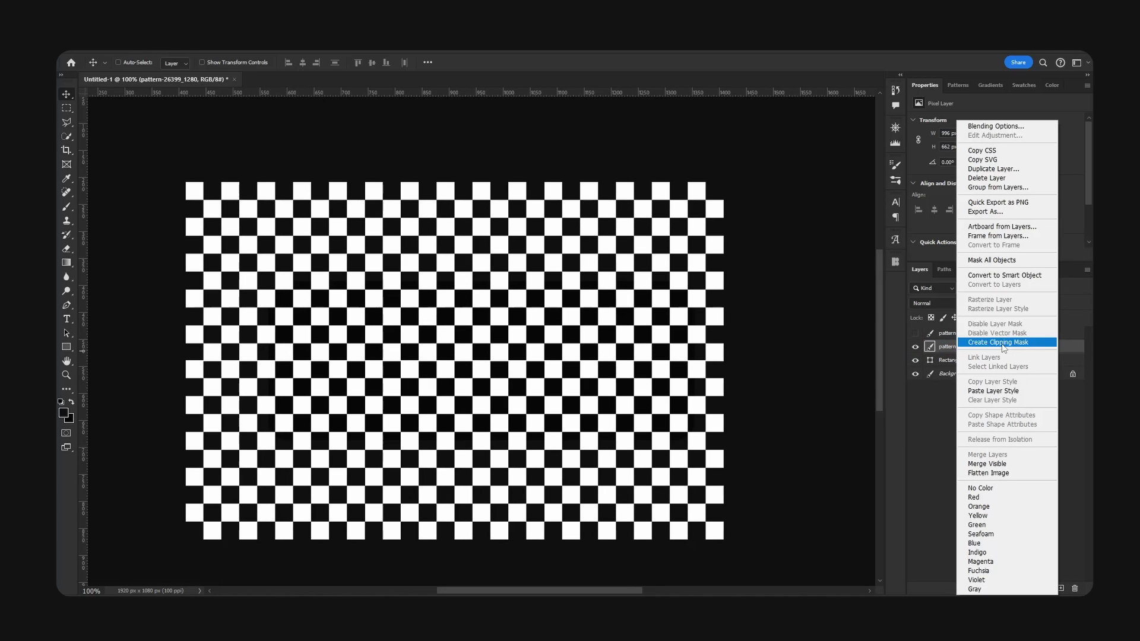
left_click(997, 343)
Scale the clipped checkerboard to 85%, about 850 × 565 px
mouse_move(703, 313)
left_mouse_down()
mouse_move(726, 297)
mouse_move(706, 321)
left_mouse_up()
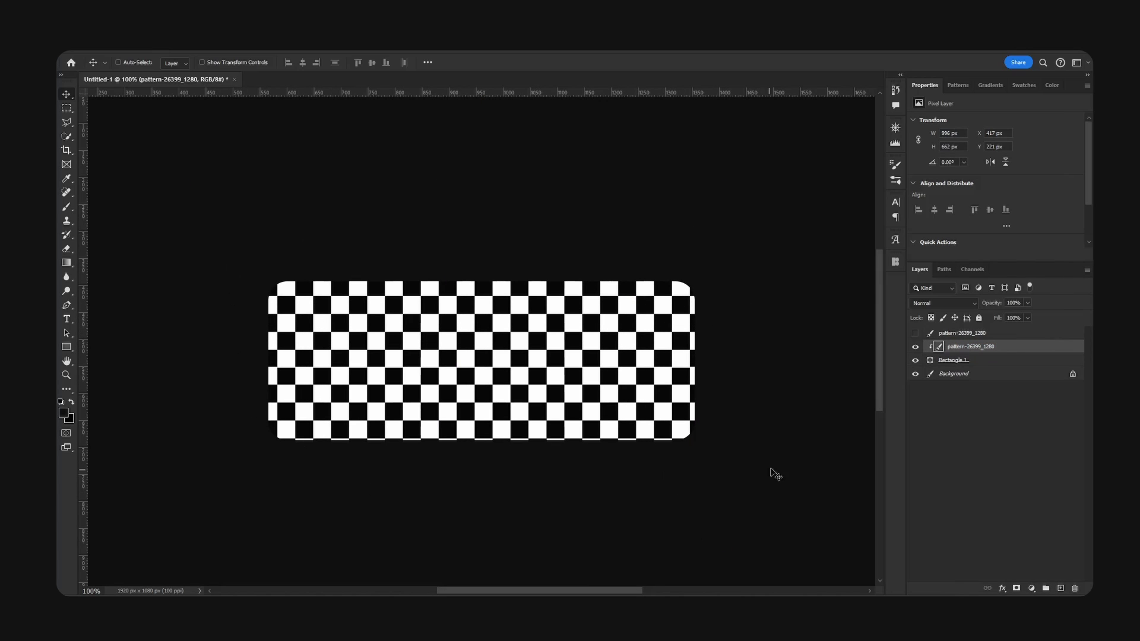
key("ctrl+t")
left_click_drag(725, 364, 669, 359)
key("Return")
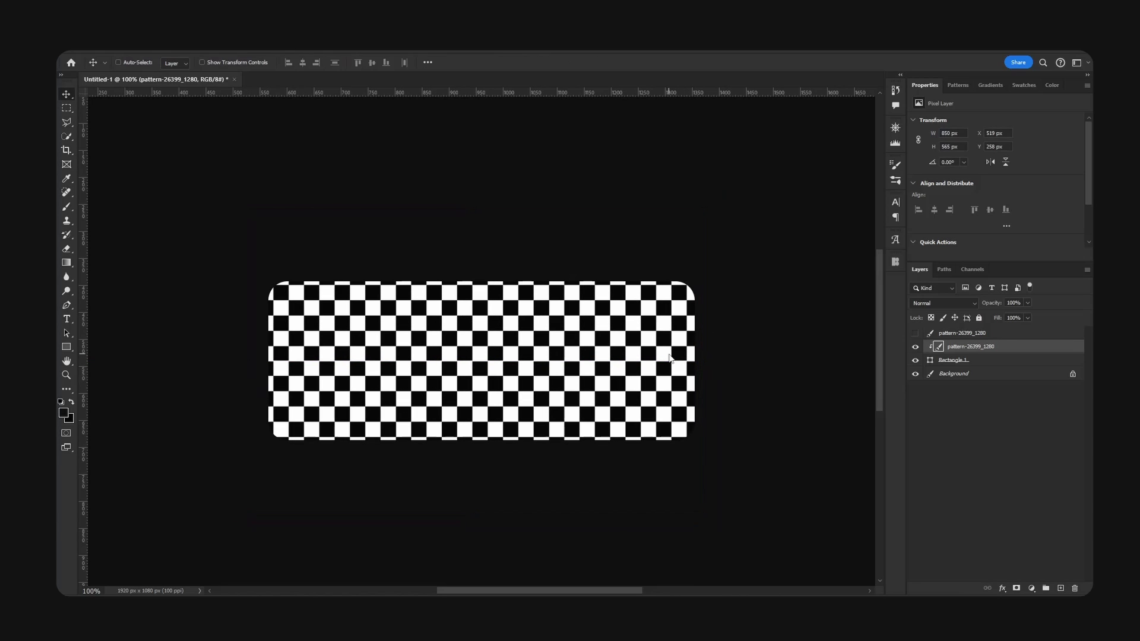
Give the clipped checkerboard layer a #0b0b0b Color Overlay
double_click(1032, 352)
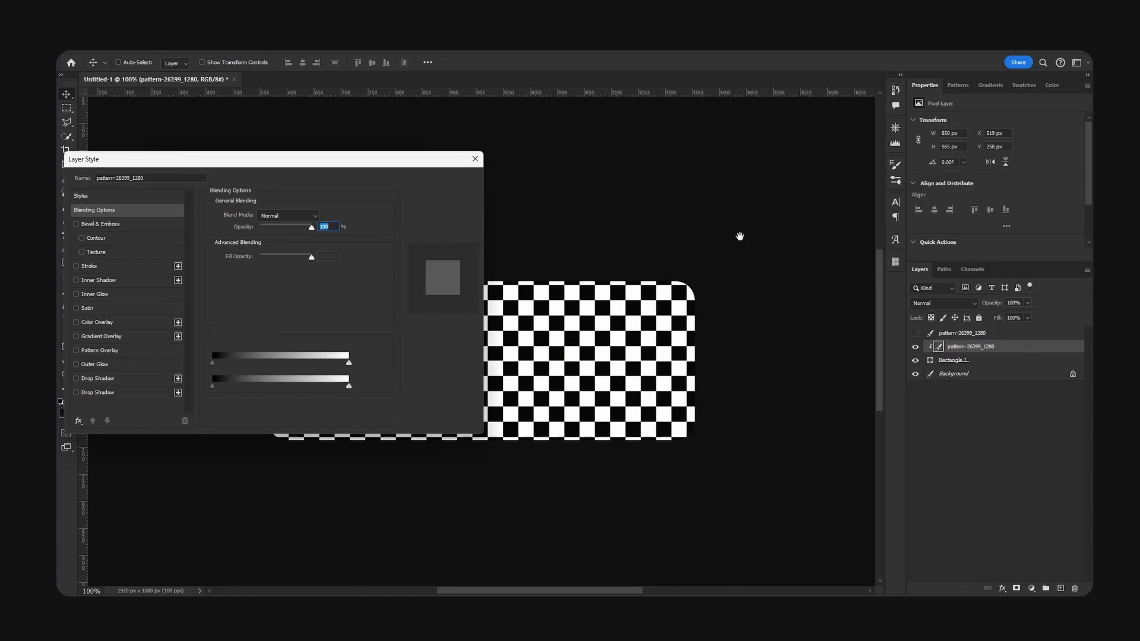
left_click_drag(351, 163, 956, 163)
left_click(703, 318)
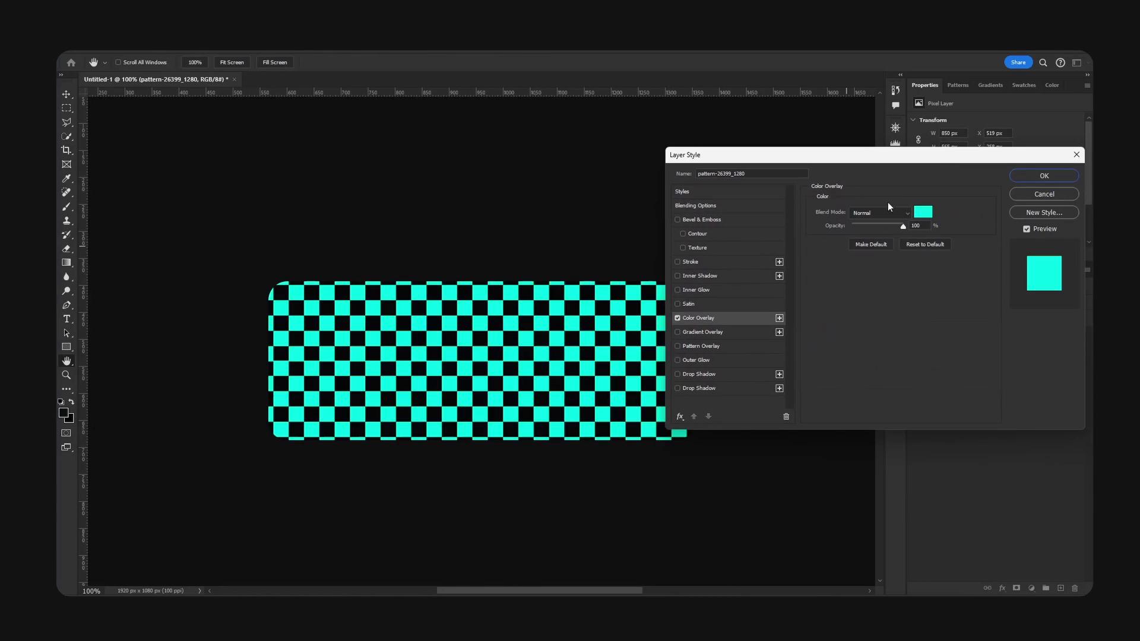
left_click(922, 212)
left_click_drag(822, 418, 766, 481)
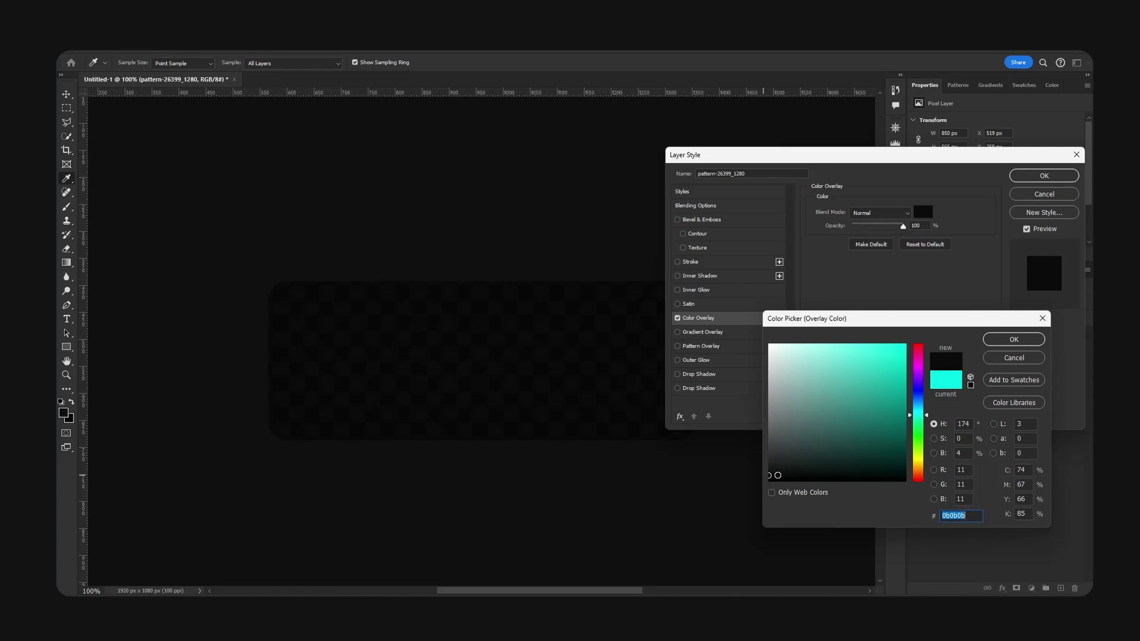
left_click_drag(778, 474, 774, 475)
left_click(1014, 339)
Hide the Background layer and select Rectangle 1 at 100% zoom
left_click(1059, 175)
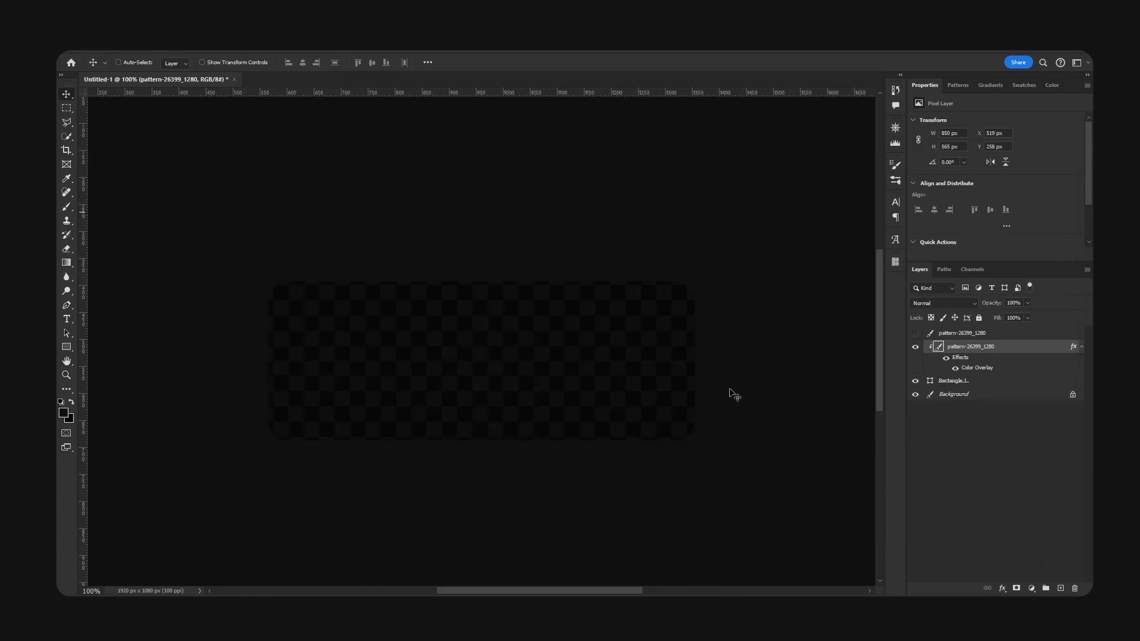
left_click(1082, 347)
key("e")
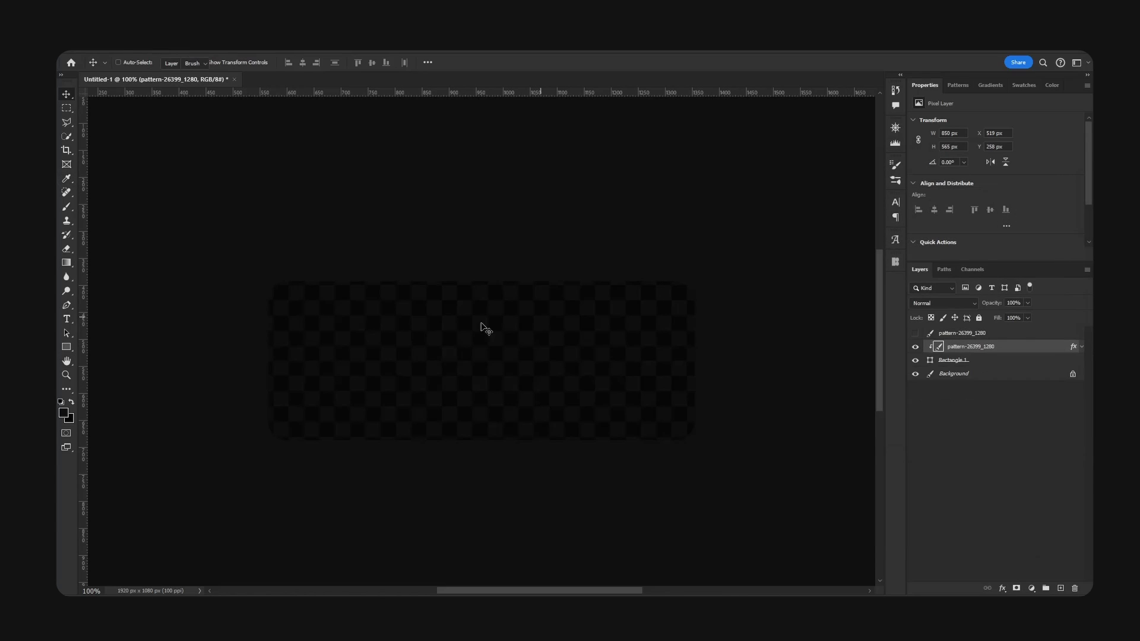
key("bracketright")
key("bracketright")
key("bracketright")
key("bracketright")
key("bracketright")
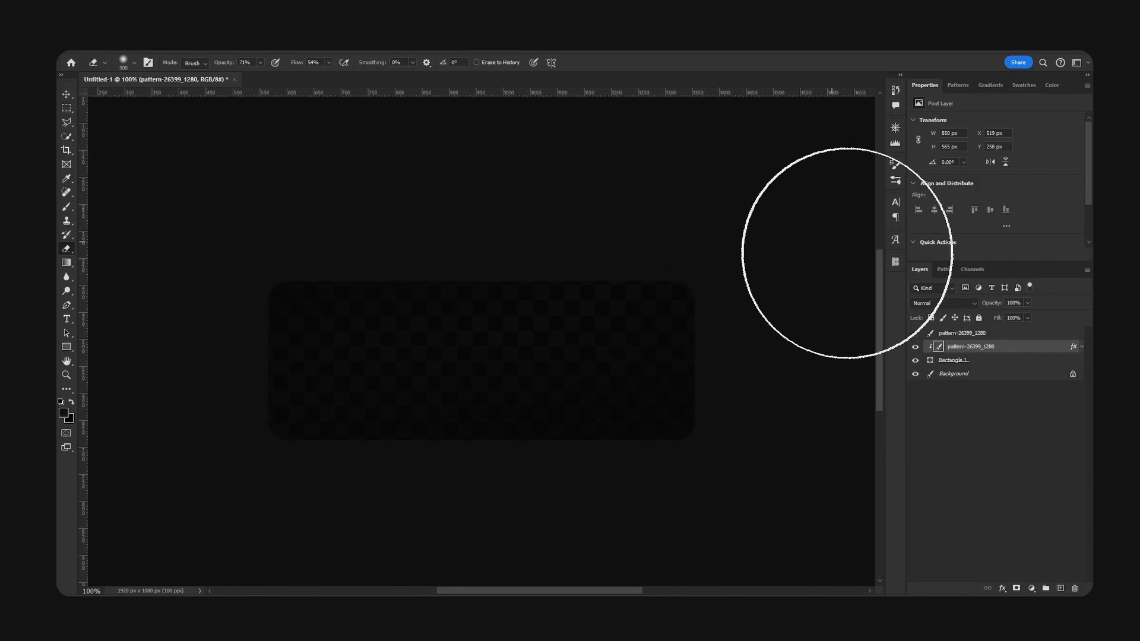
key("v")
key("ctrl+minus")
left_click(916, 374)
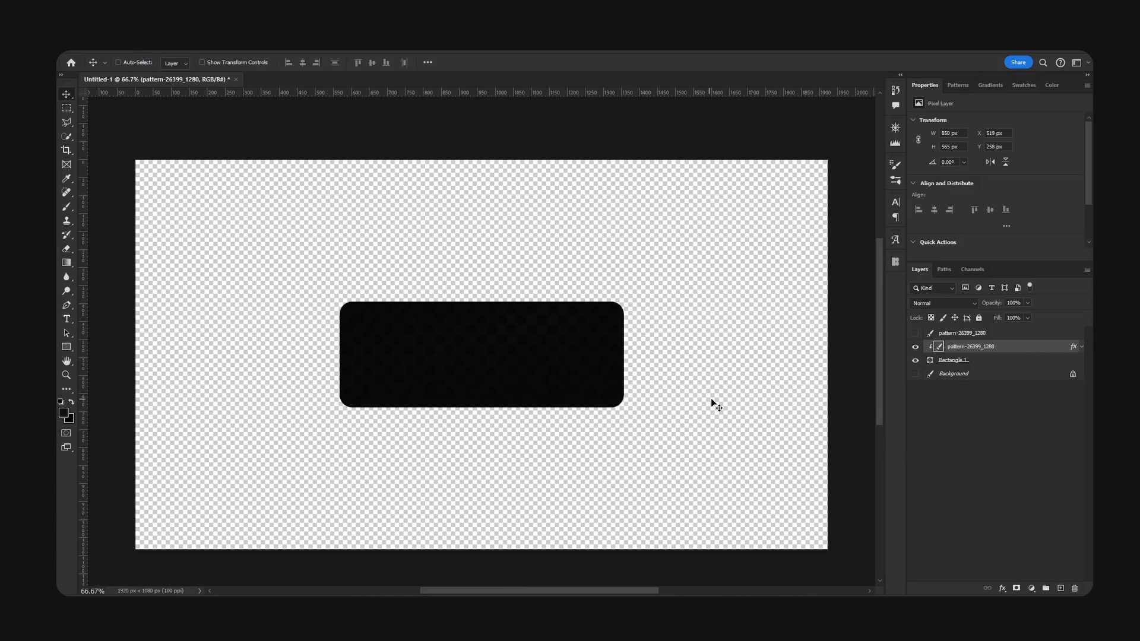
key("ctrl+plus")
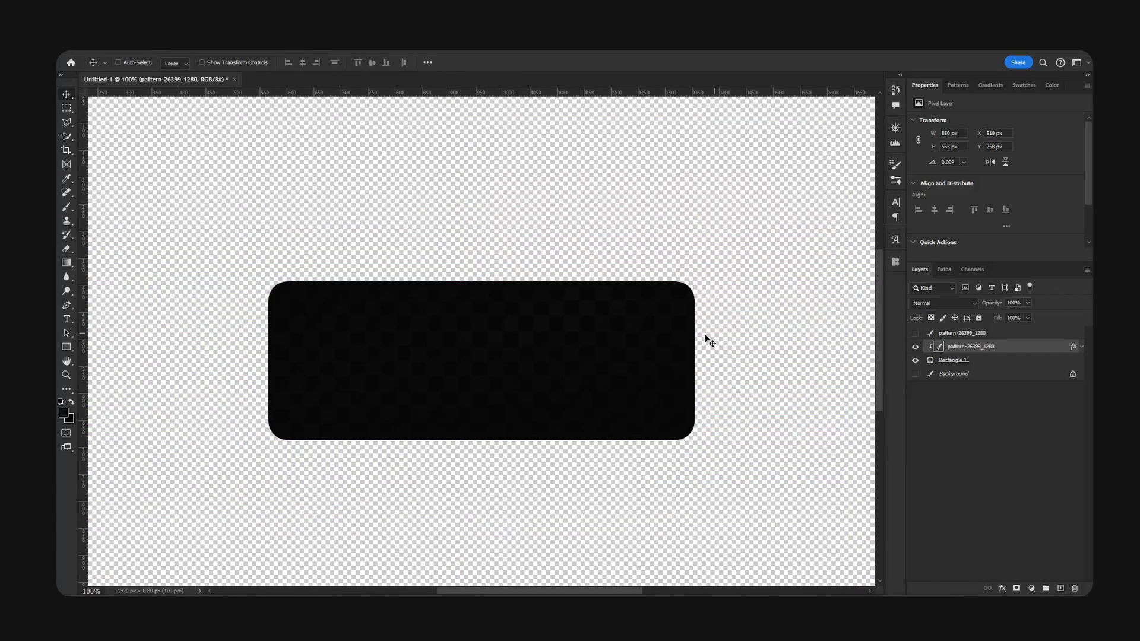
left_click(972, 359)
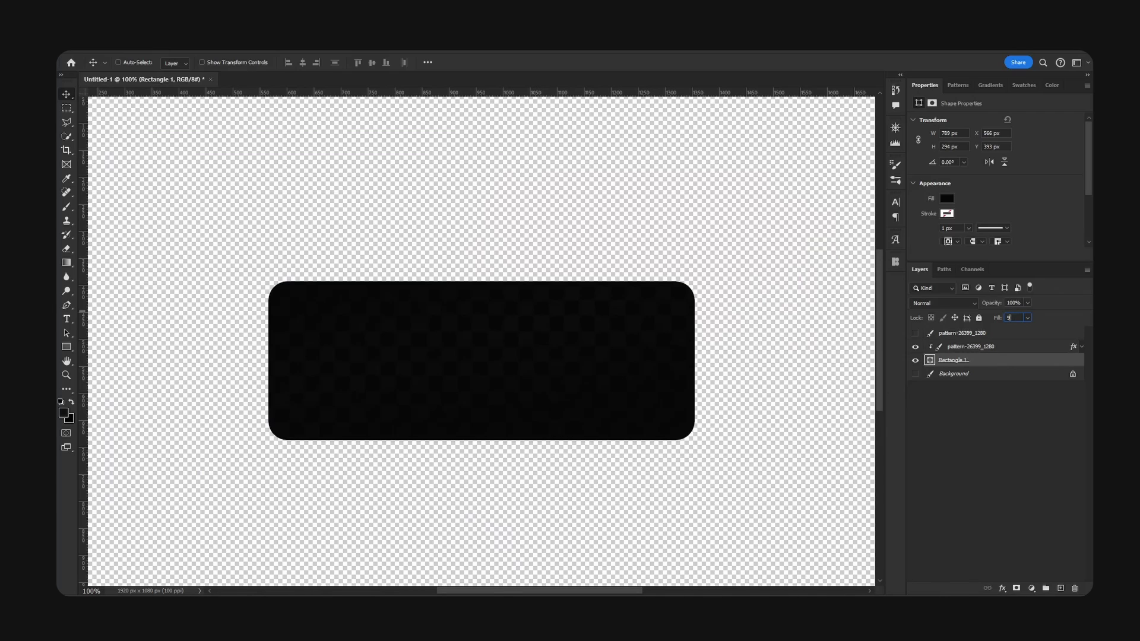
Set Rectangle 1's fill to 85% and show the Background; a stroke style is tried and discarded
type("85")
key("Return")
left_click(915, 374)
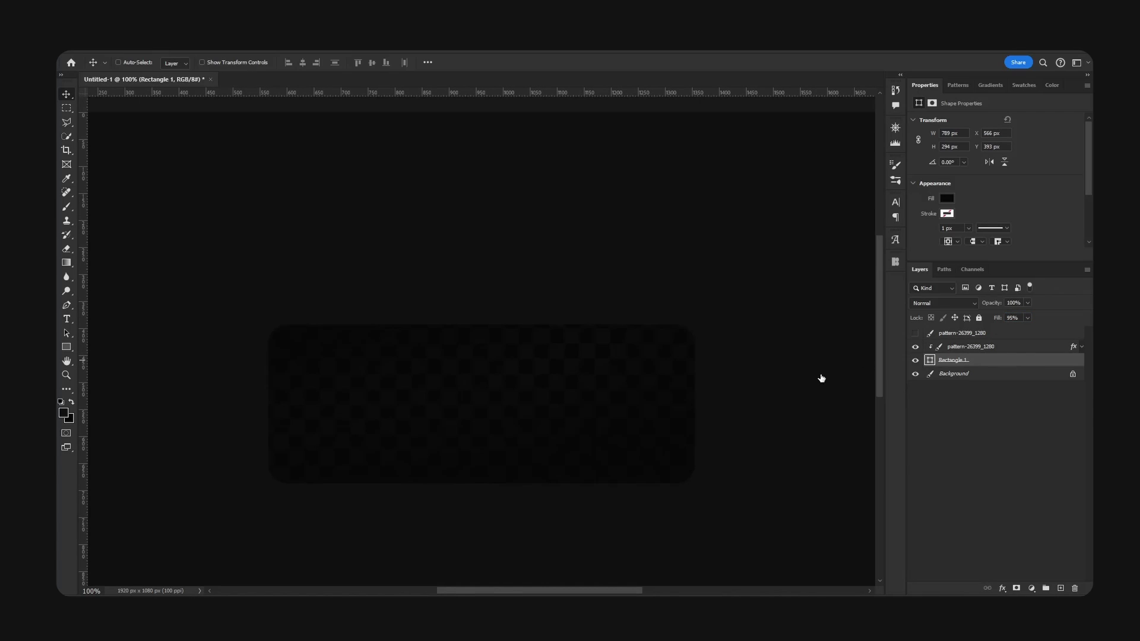
double_click(1009, 360)
left_click(693, 262)
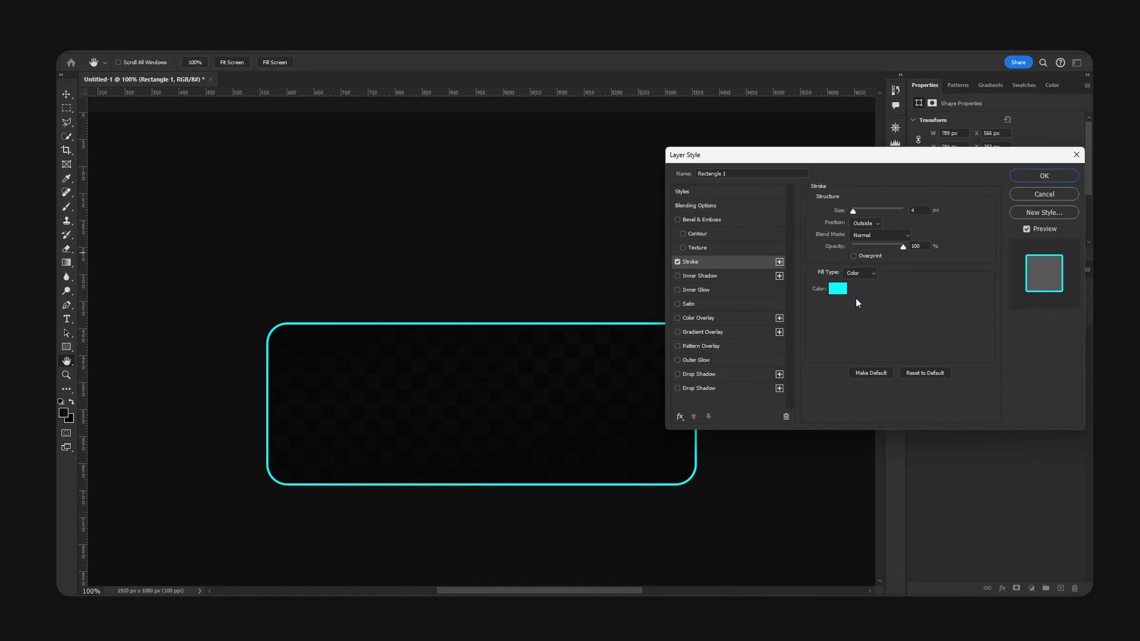
left_click(838, 289)
mouse_move(919, 414)
left_mouse_down()
mouse_move(899, 377)
mouse_move(960, 340)
left_mouse_up()
left_click(1012, 358)
left_click(1045, 196)
Remove the rectangle's fill and give it a 3 px blue outline
scroll(988, 187, "down", 1)
left_click(948, 165)
left_click(920, 187)
left_click(947, 178)
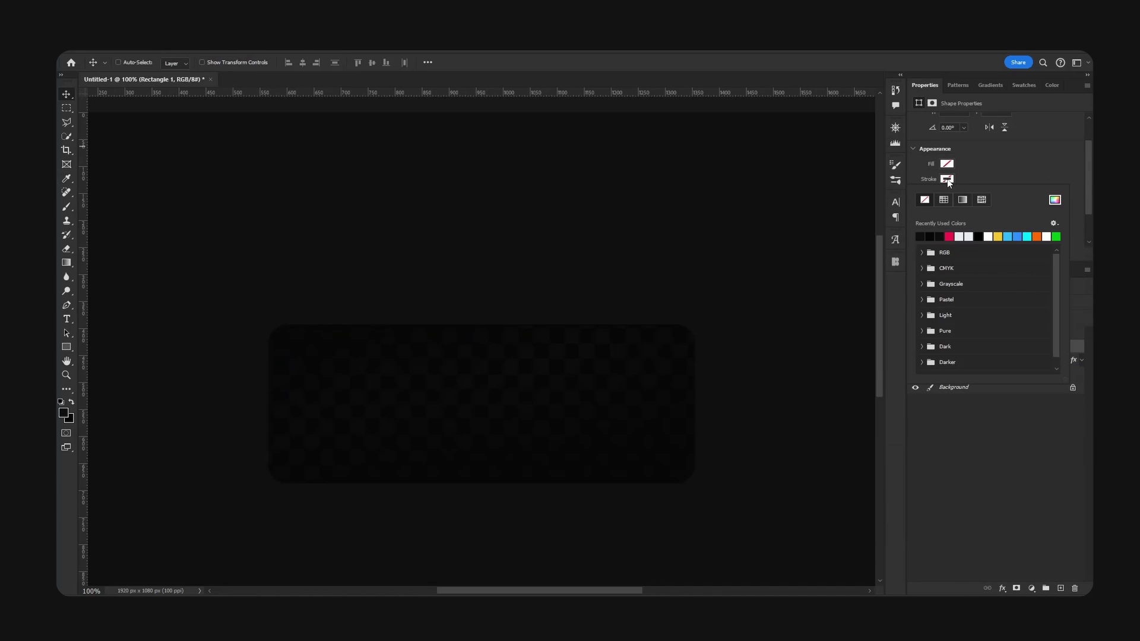
left_click(1013, 235)
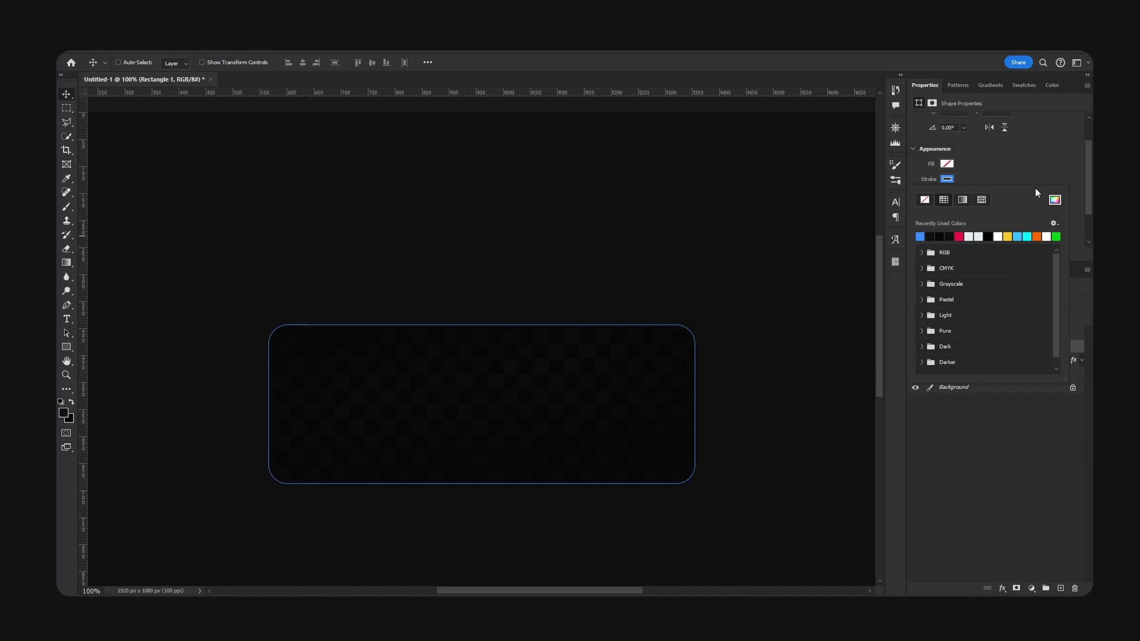
left_click(955, 180)
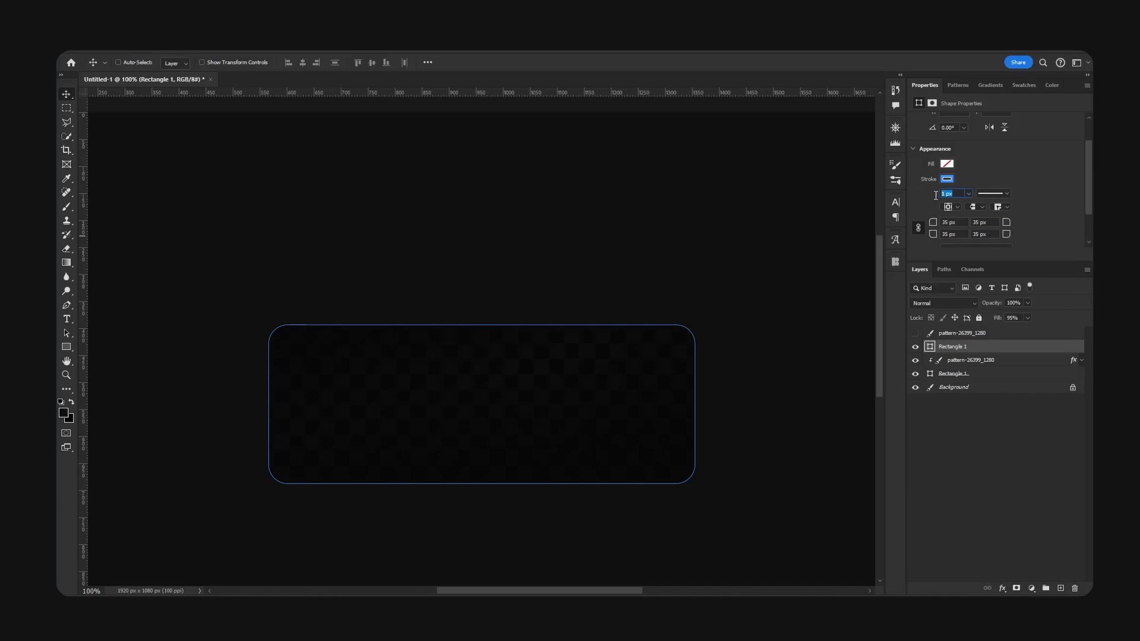
key("Return")
Widen the rectangle slightly and nudge it left
key("ctrl+t")
left_click_drag(694, 325, 678, 327, "alt")
left_click_drag(679, 404, 694, 404)
left_click_drag(287, 397, 278, 400)
key("Return")
key("Left")
key("Left")
key("Left")
key("Left")
key("Left")
key("Left")
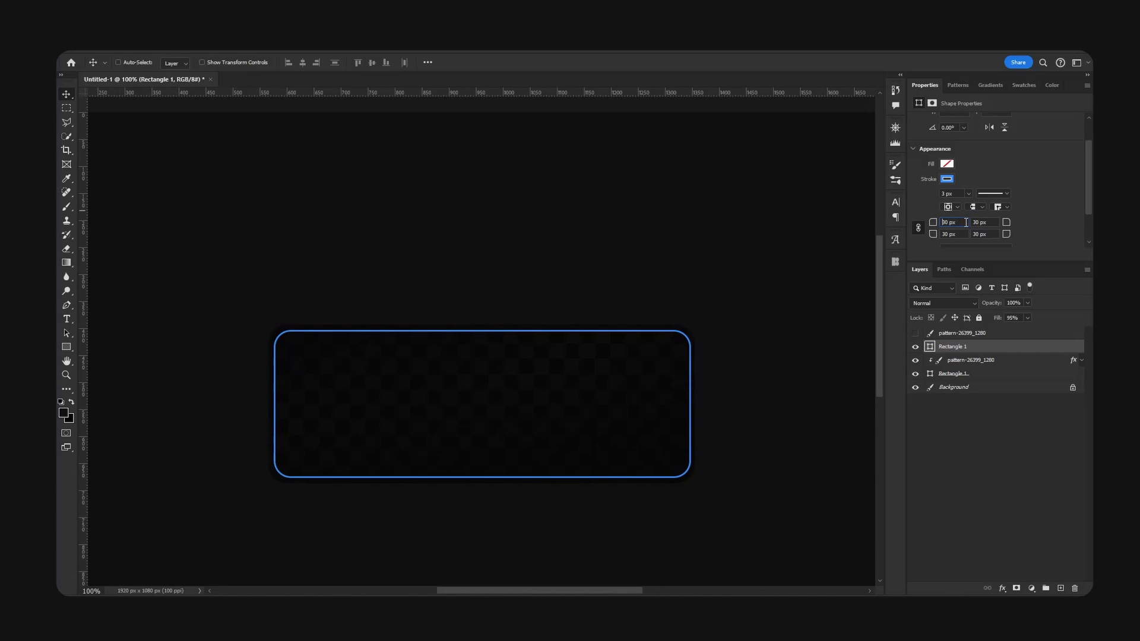
Set the corner radius to 25 px and nudge the rectangle left
type("25")
key("Return")
key("Left")
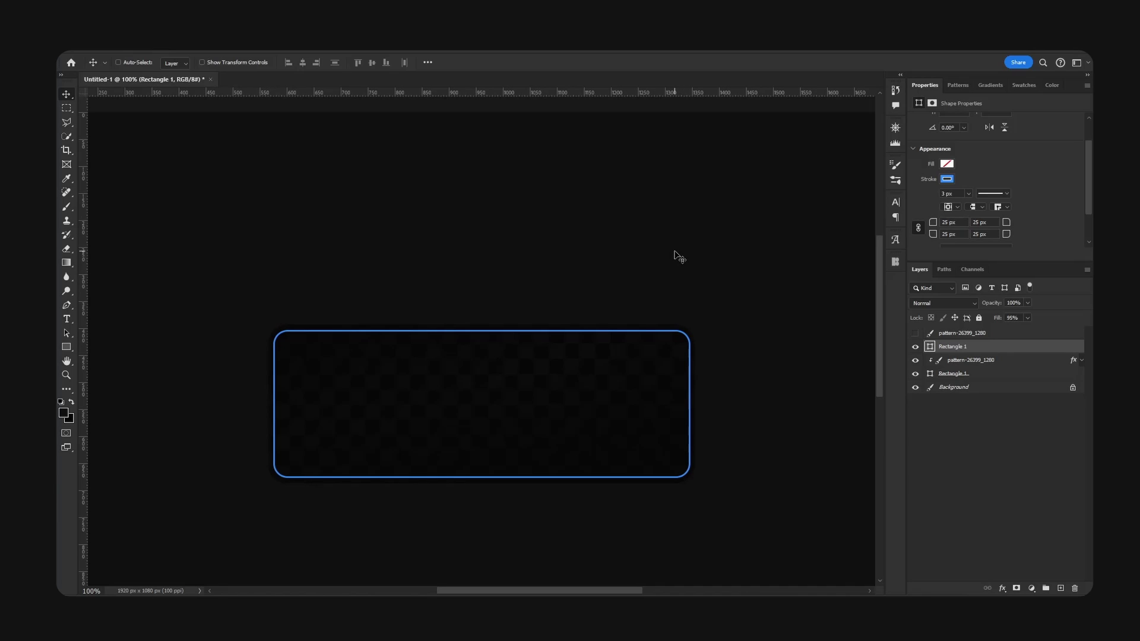
key("ctrl+minus")
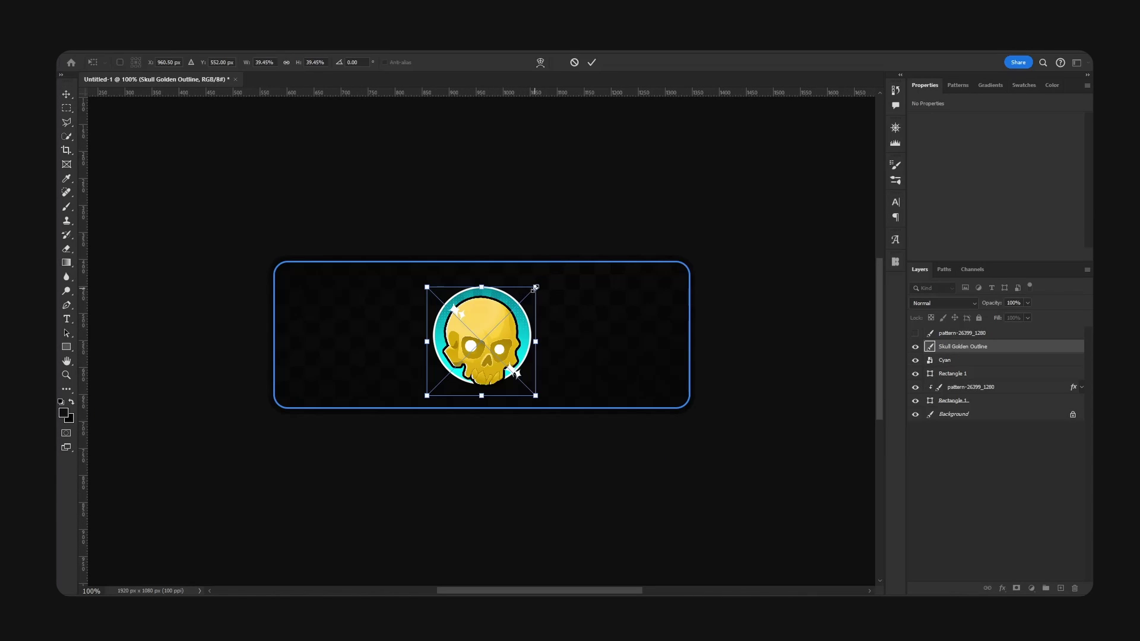
Shrink the golden skull and centre it on the cyan circle
left_click_drag(534, 288, 526, 296)
key("Return")
left_click_drag(497, 341, 497, 331)
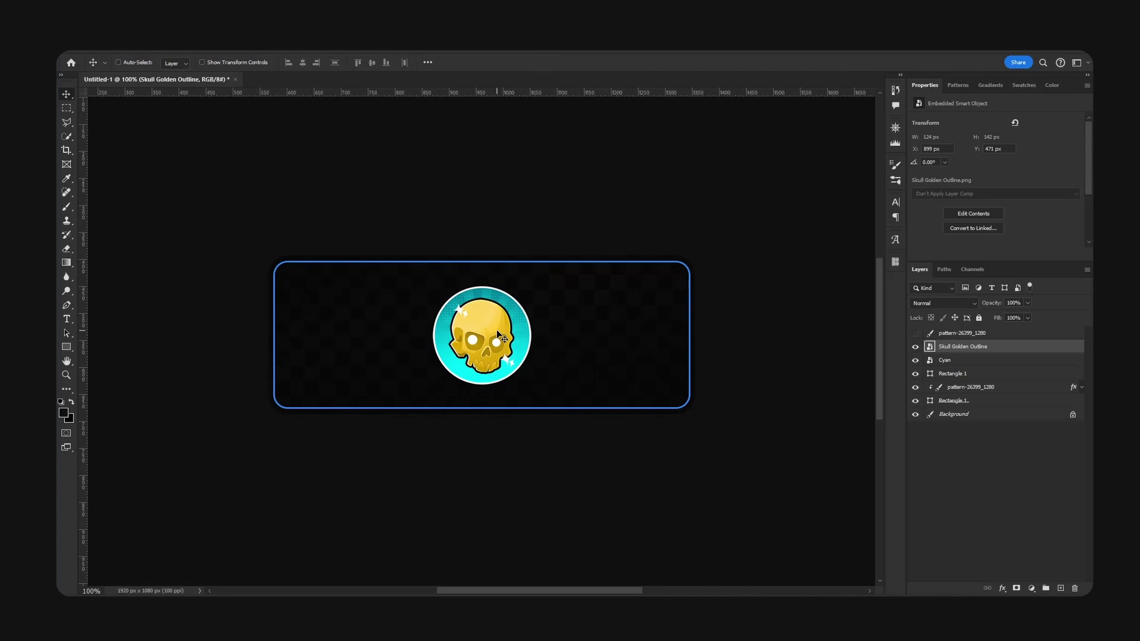
Group the skull and Cyan layers and name the group GPIcon
left_click(981, 365, "shift")
key("ctrl+g")
double_click(987, 346)
type("G")
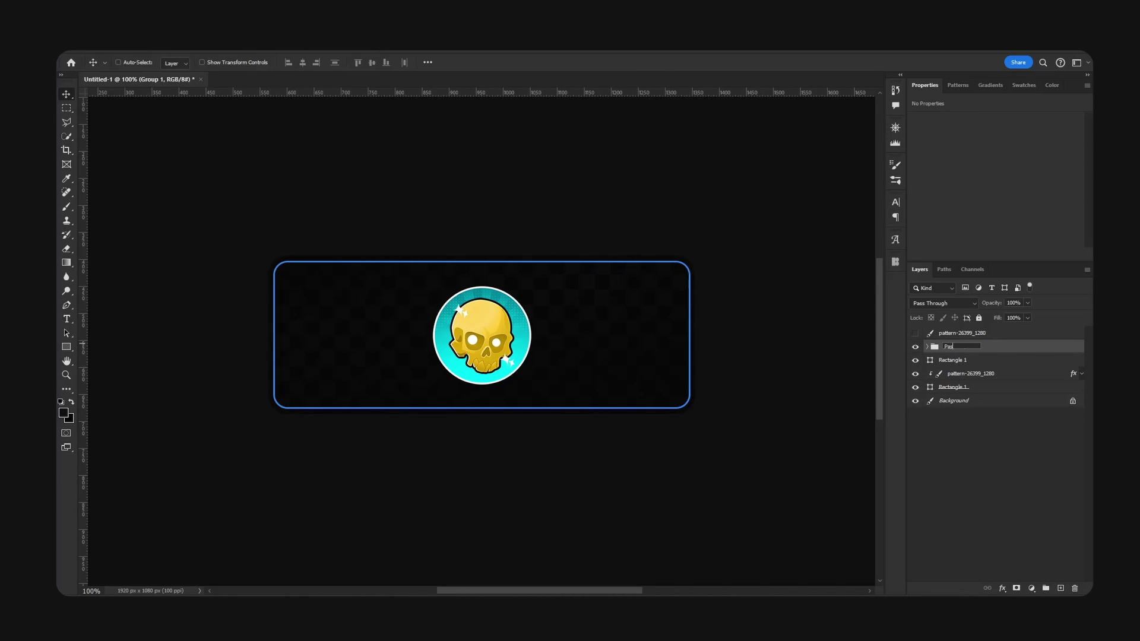
type("PIcon")
key("Return")
key("ctrl+minus")
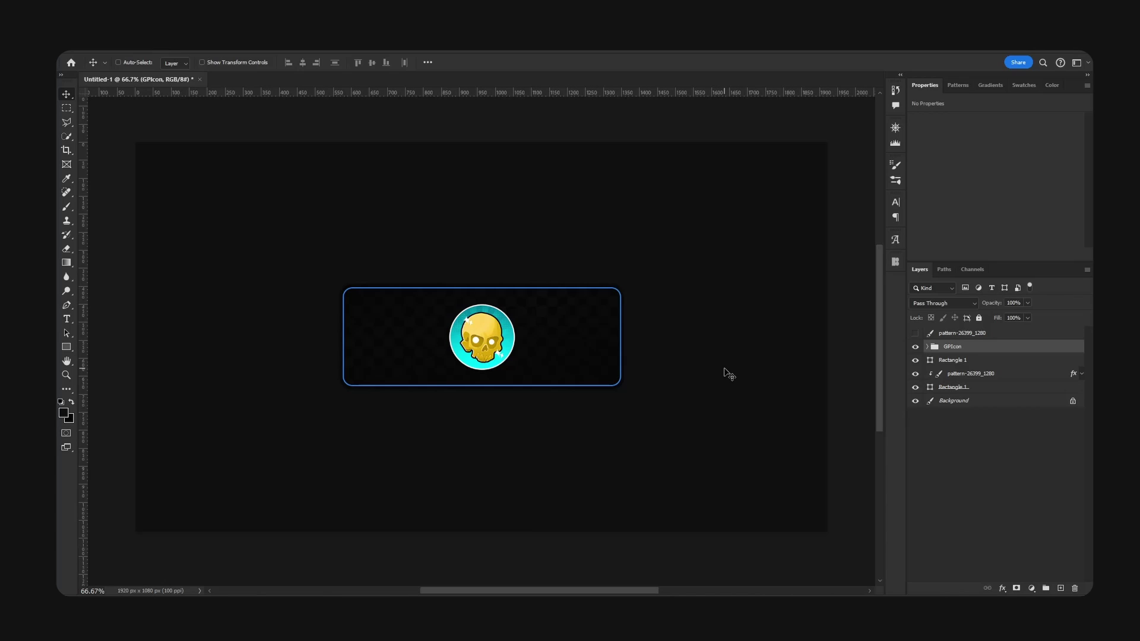
key("ctrl+plus")
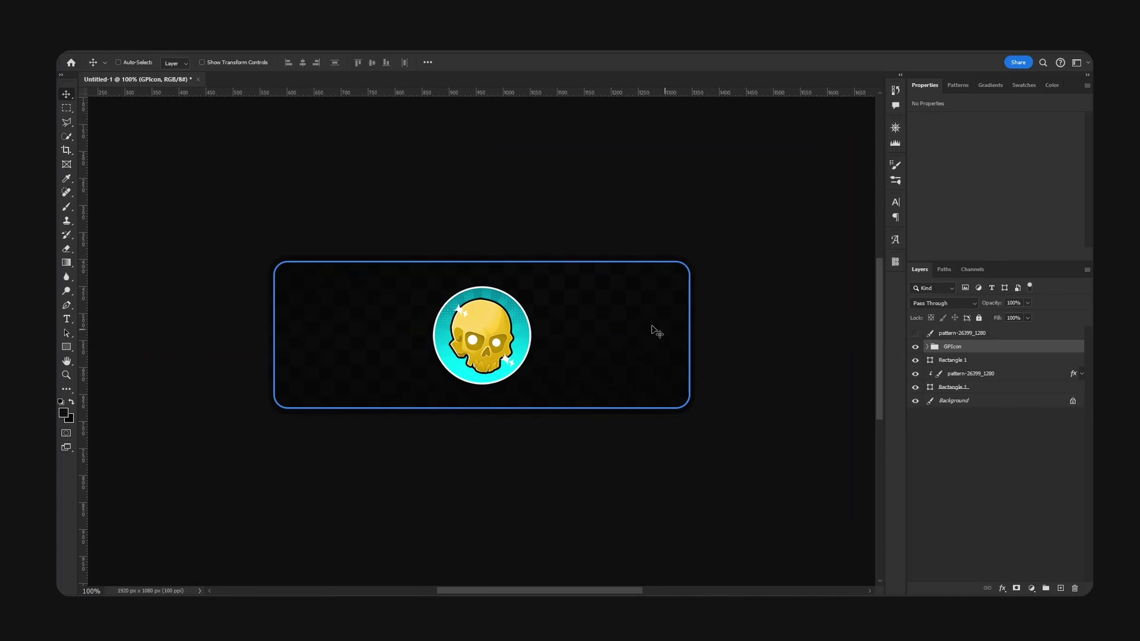
left_click(953, 360)
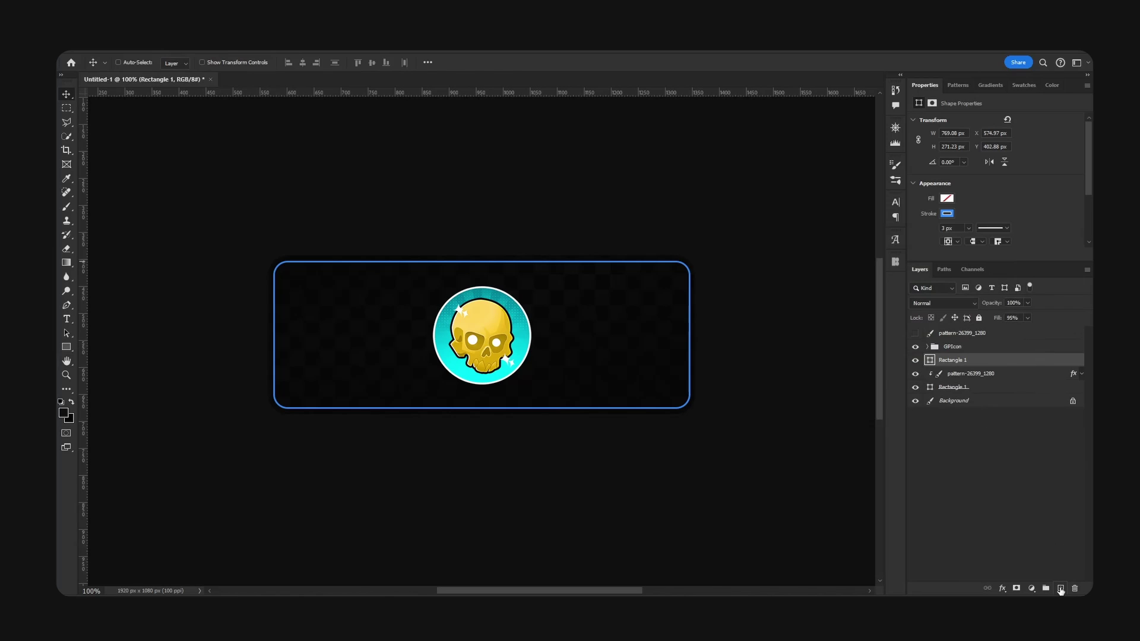
On a new layer above Rectangle 1, paint a soft cyan glow around the badge
left_click(1060, 588)
key("b")
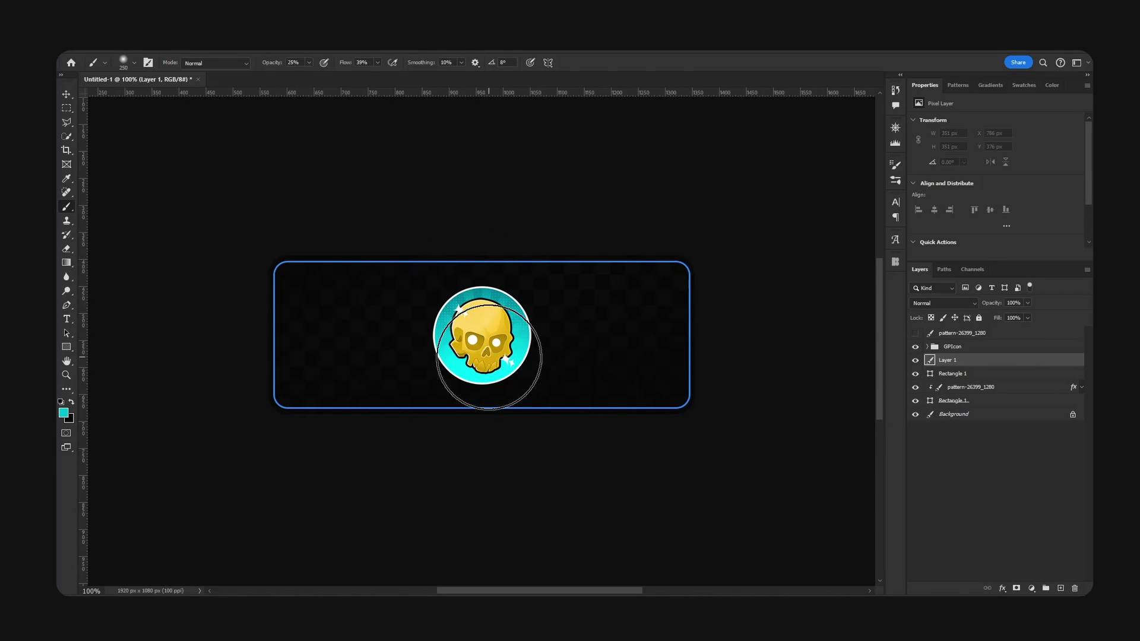
mouse_move(488, 356)
right_mouse_down("alt")
mouse_move(523, 356)
mouse_move(499, 357)
right_mouse_up("alt")
left_click_drag(479, 342, 482, 345)
key("bracketleft")
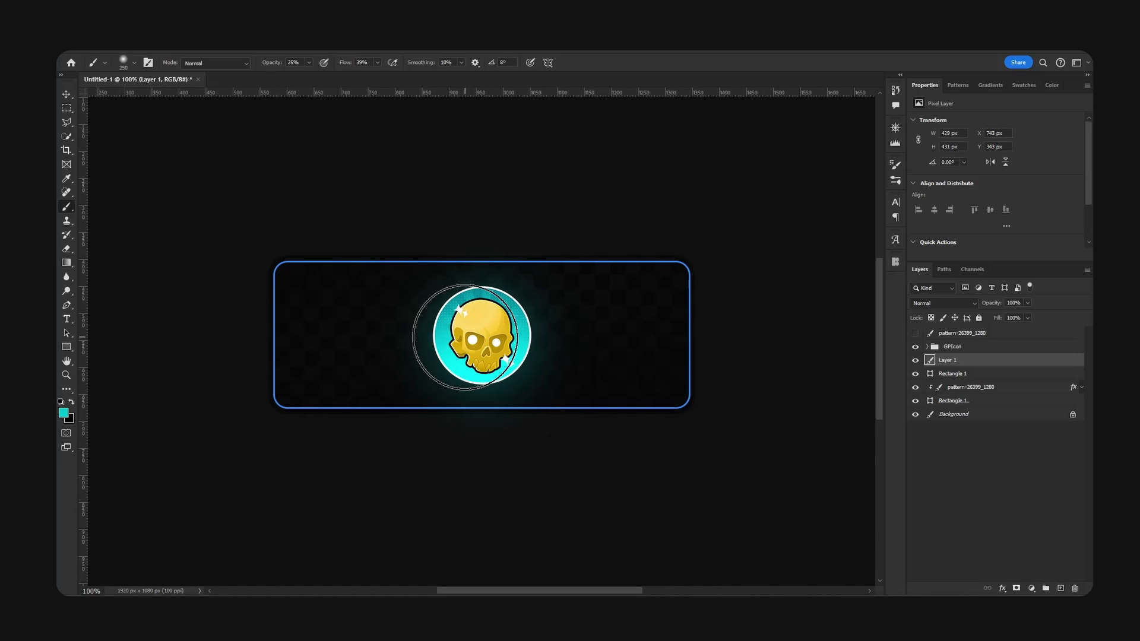
key("bracketleft")
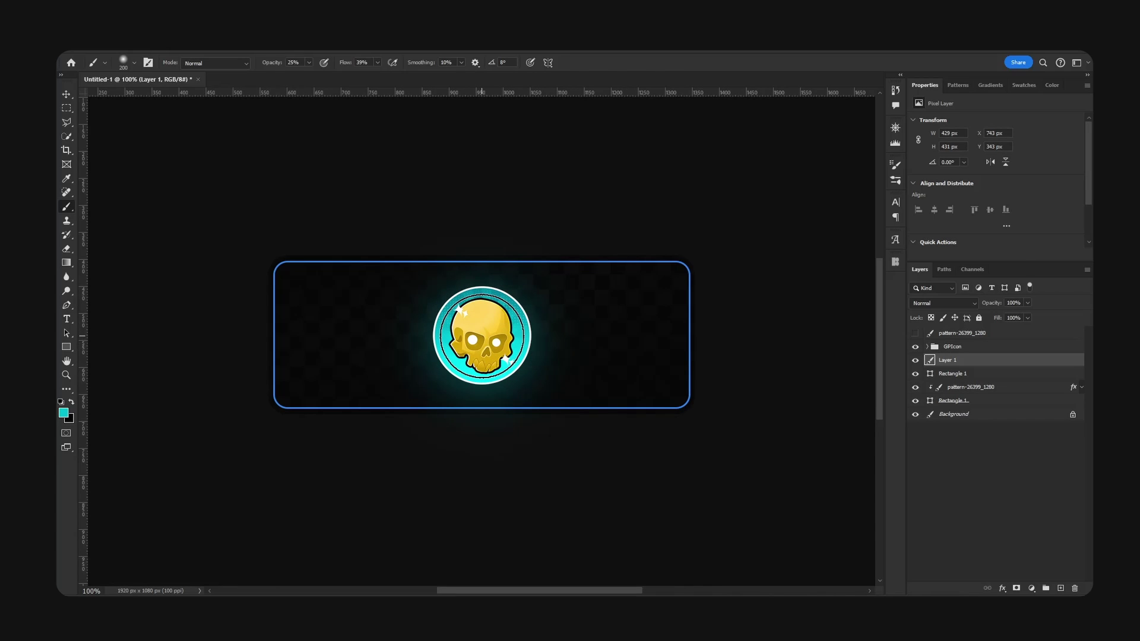
left_click(134, 62)
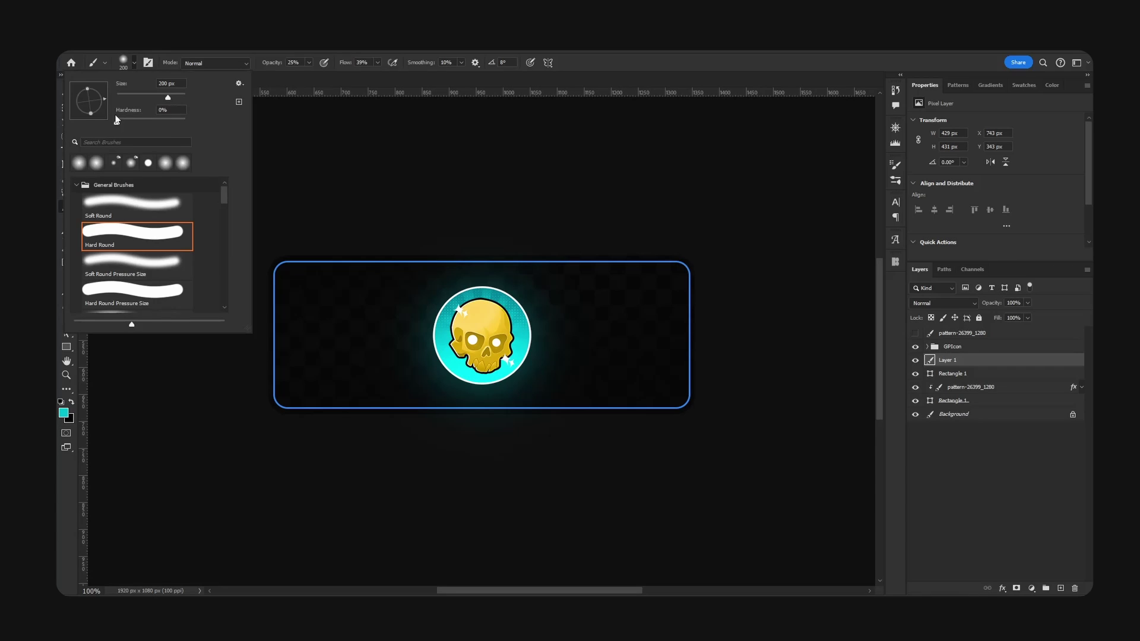
left_click(118, 123)
left_click(368, 54)
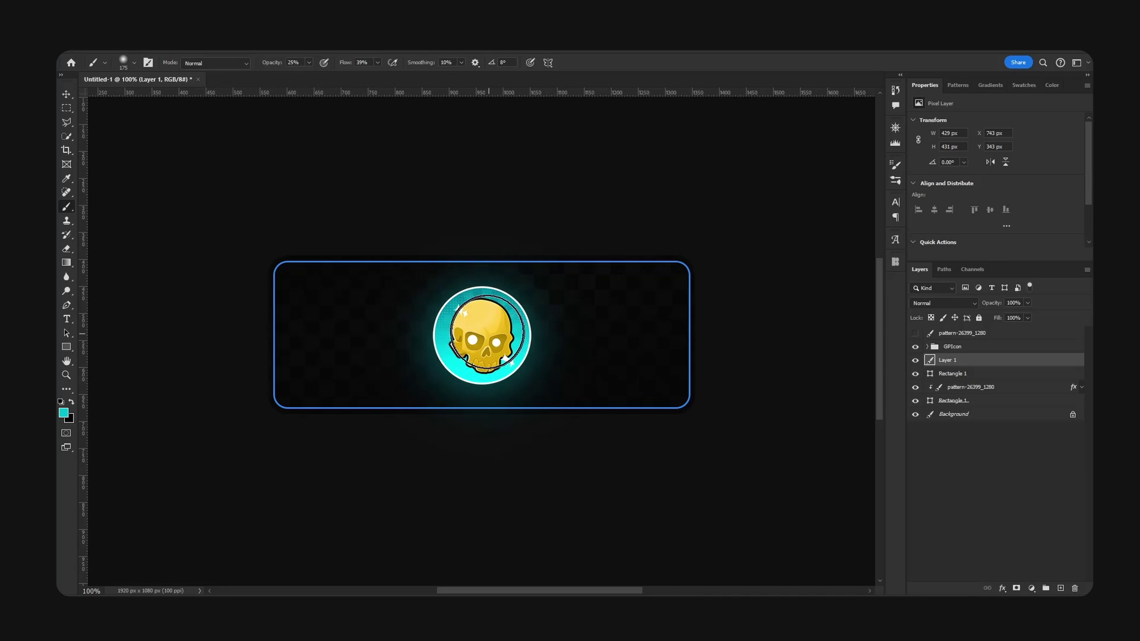
Move the glow about 19 px down and shrink it to 359 × 359 px
key("v")
mouse_move(556, 346)
left_mouse_down()
mouse_move(555, 357)
mouse_move(563, 352)
left_mouse_up()
key("ctrl+z")
key("ctrl+minus")
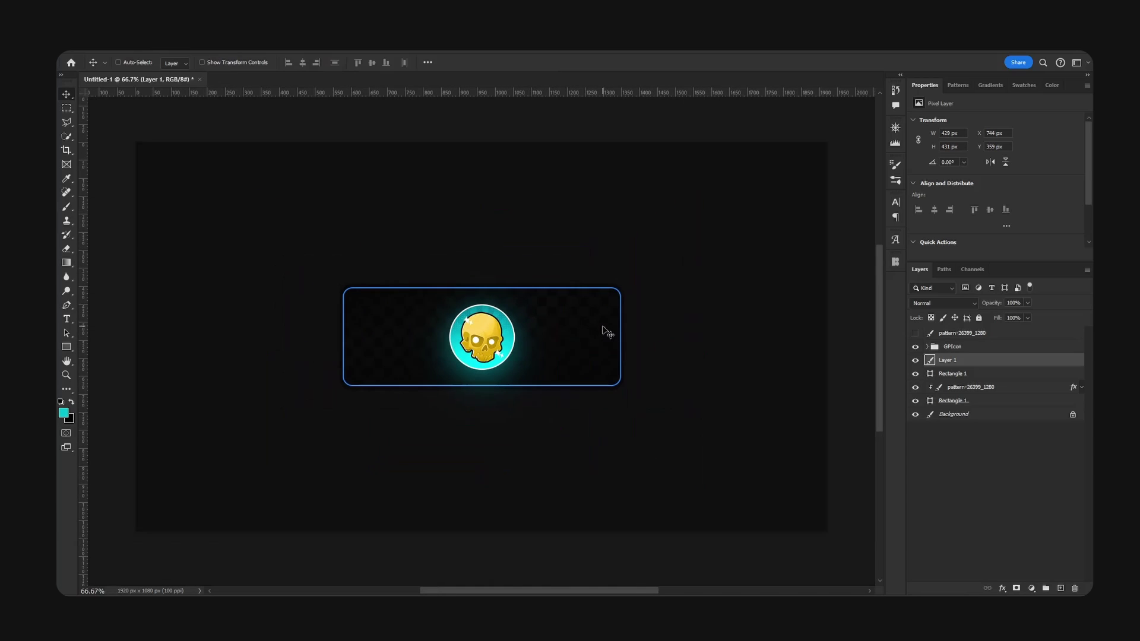
key("ctrl+j")
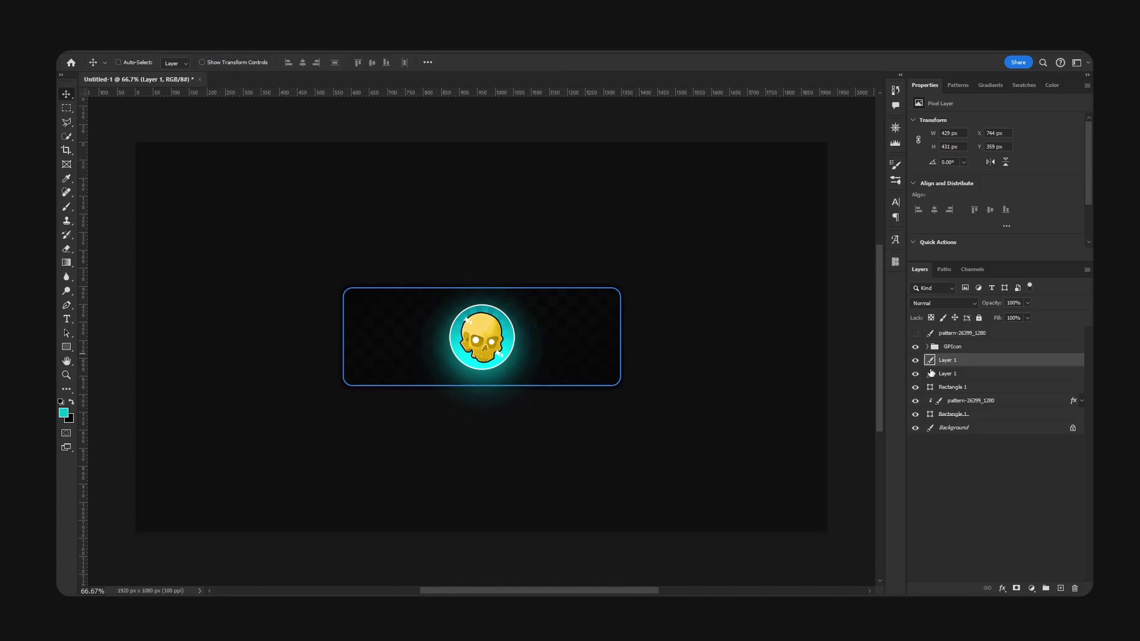
key("ctrl+z")
key("ctrl+plus")
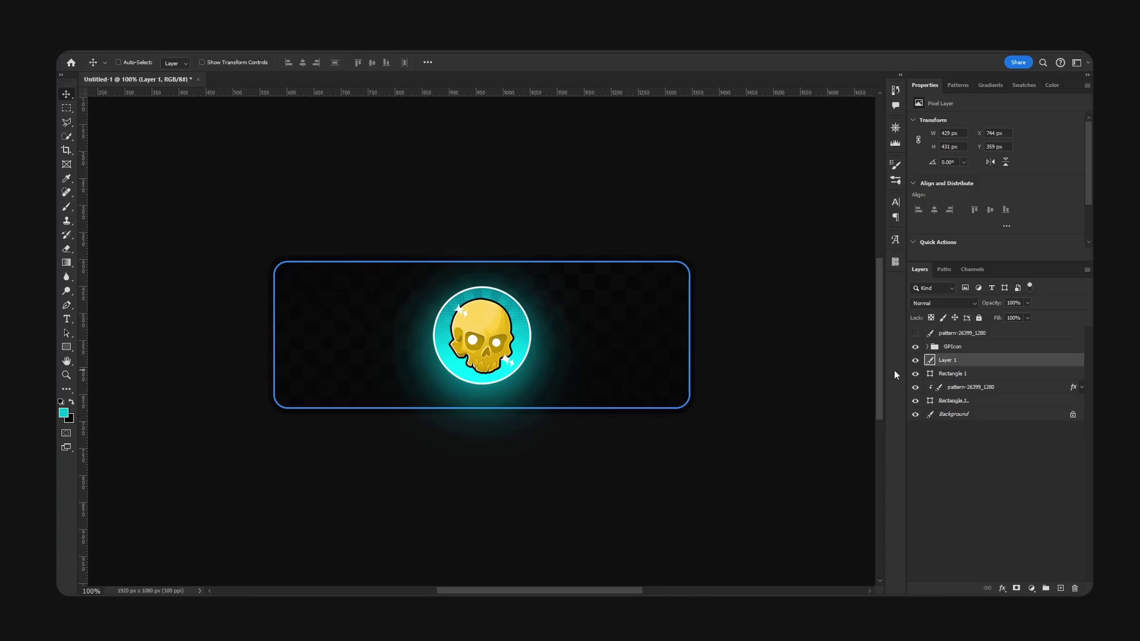
left_click_drag(550, 348, 556, 330, "ctrl")
key("ctrl+t")
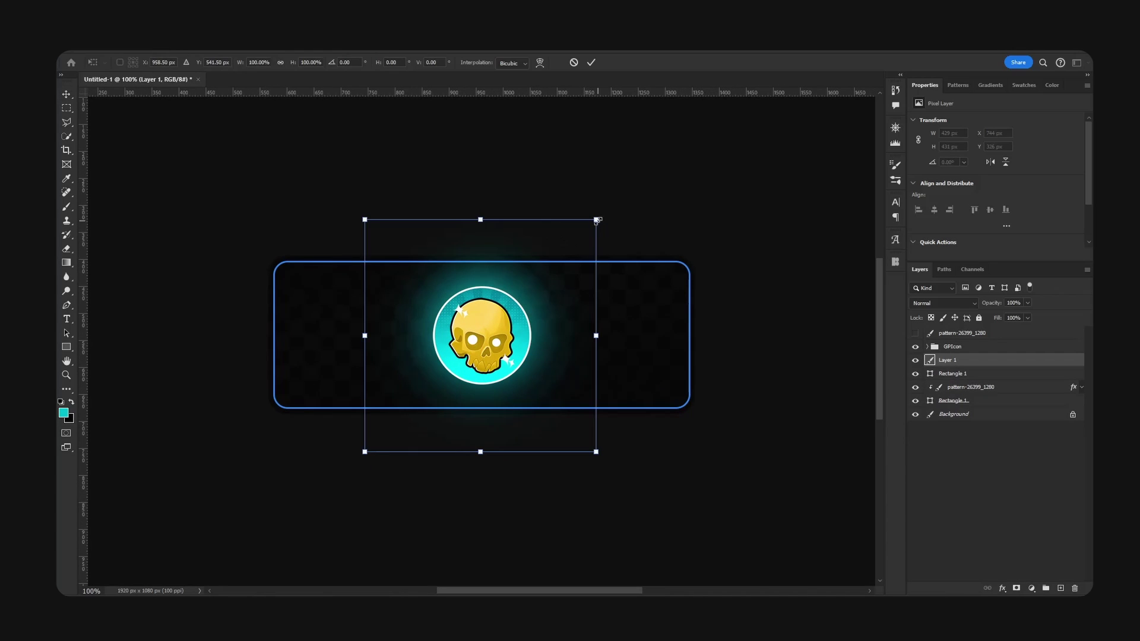
left_click_drag(595, 220, 571, 243)
key("Return")
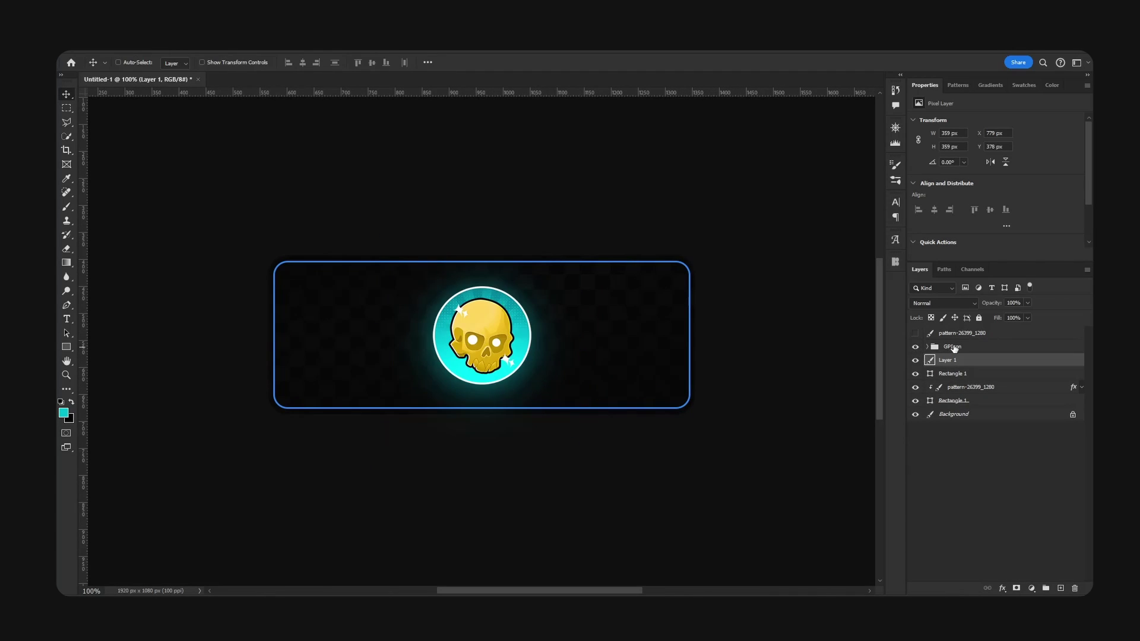
Duplicate the GPIcon group and merge the copy into one layer
left_click(952, 347)
key("ctrl+j")
mouse_move(546, 322)
left_mouse_down()
mouse_move(542, 361)
mouse_move(534, 340)
left_mouse_up()
key("ctrl+e")
Apply a 7.8 px Gaussian Blur to the merged copy and place it behind the badge
left_click(203, 44)
mouse_move(226, 195)
left_click(359, 236)
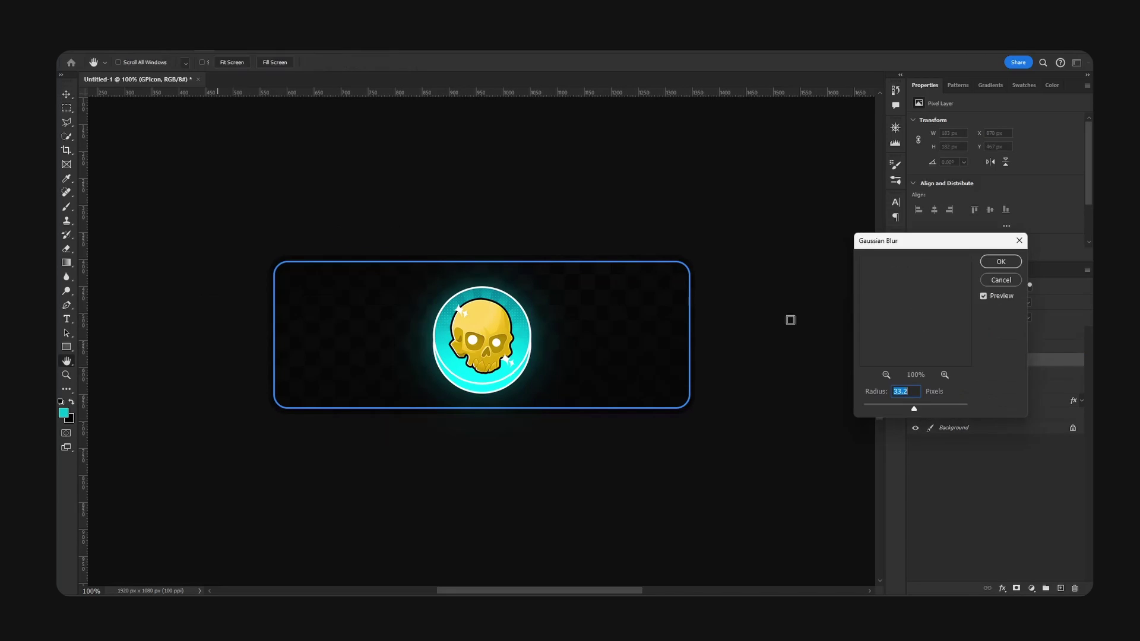
left_click_drag(885, 410, 898, 410)
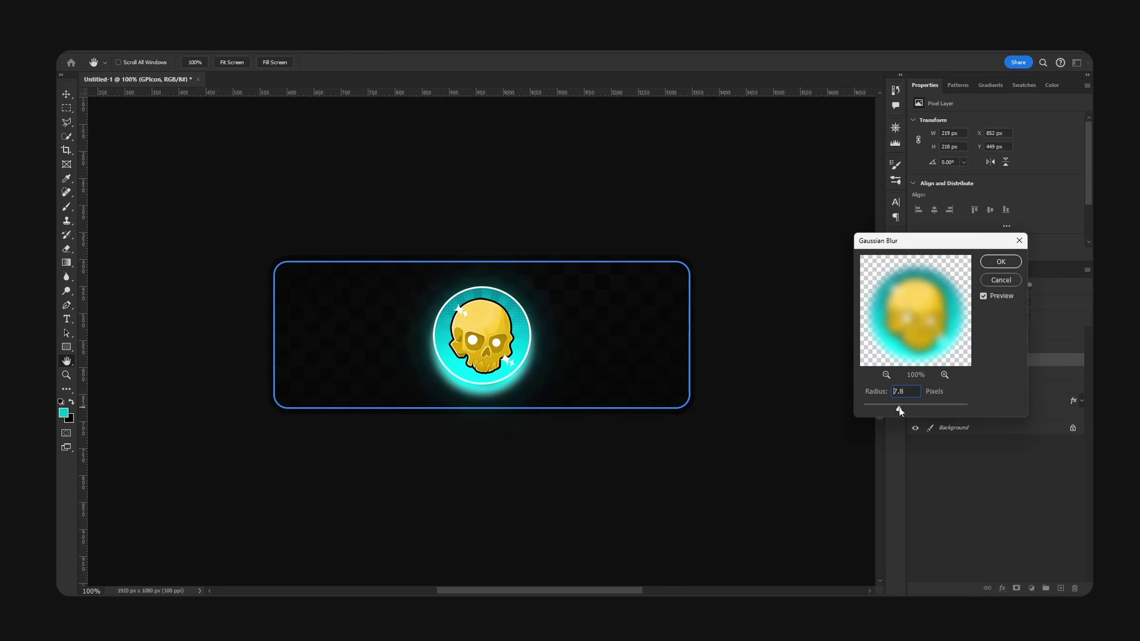
left_click(1000, 261)
key("v")
left_click_drag(522, 363, 564, 358)
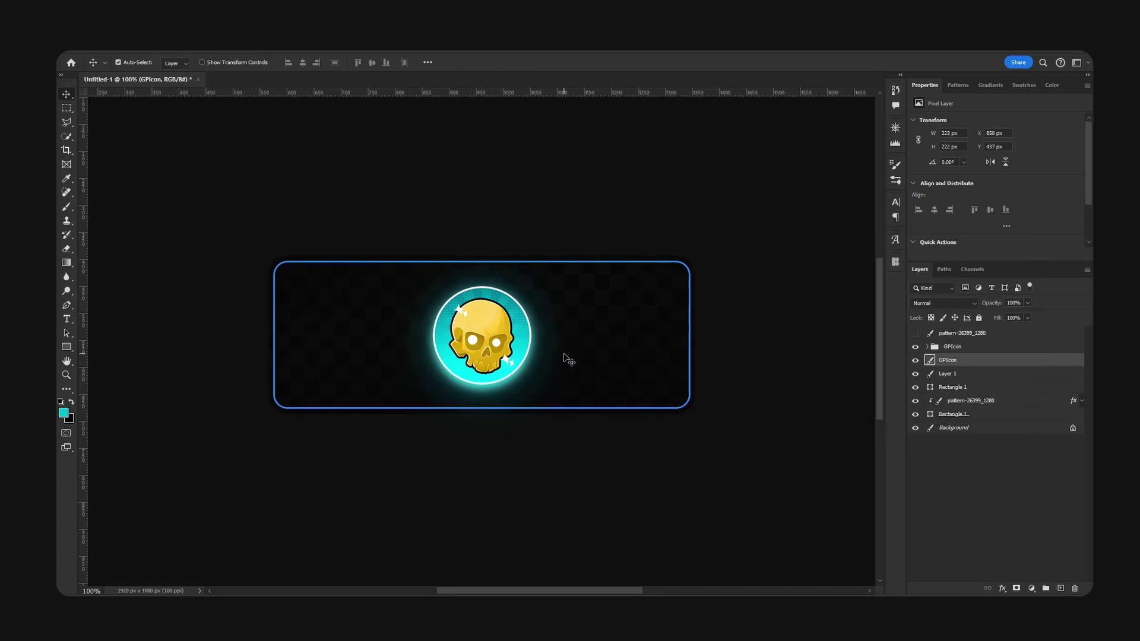
key("ctrl+minus")
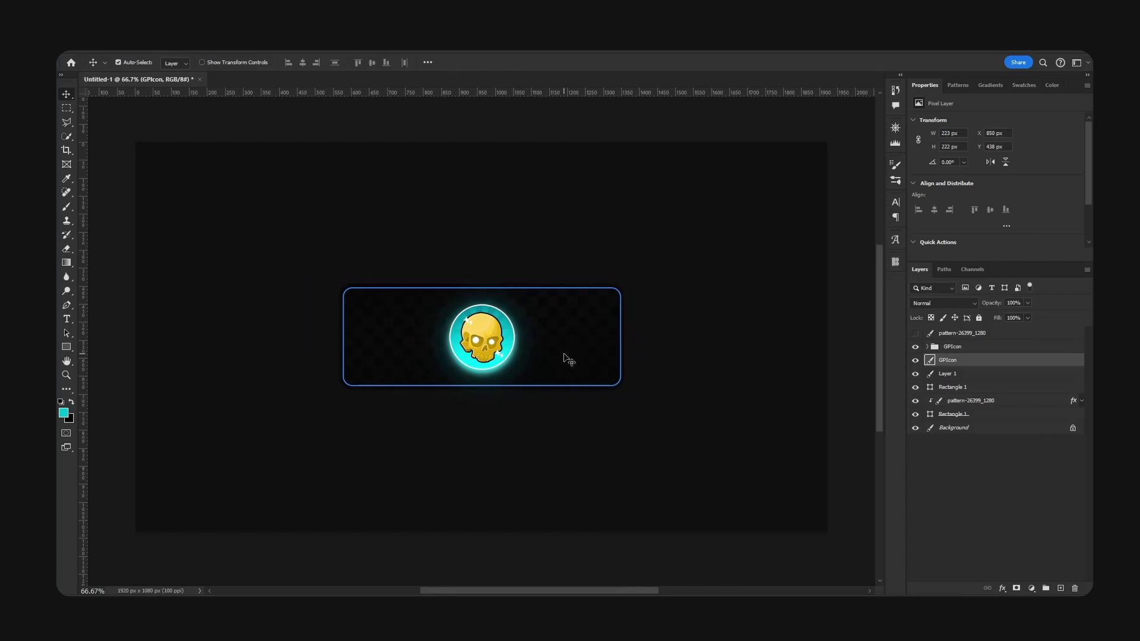
Restore actual-size zoom and move the Asset Manager window toward the upper left
key("ctrl+plus")
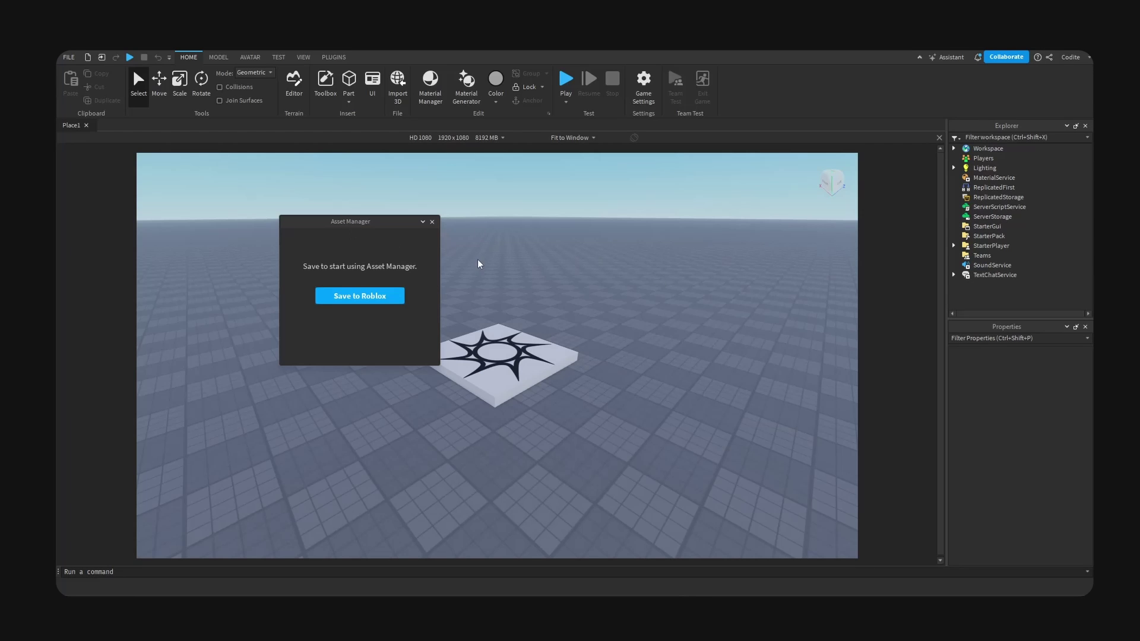
left_click_drag(392, 230, 461, 266)
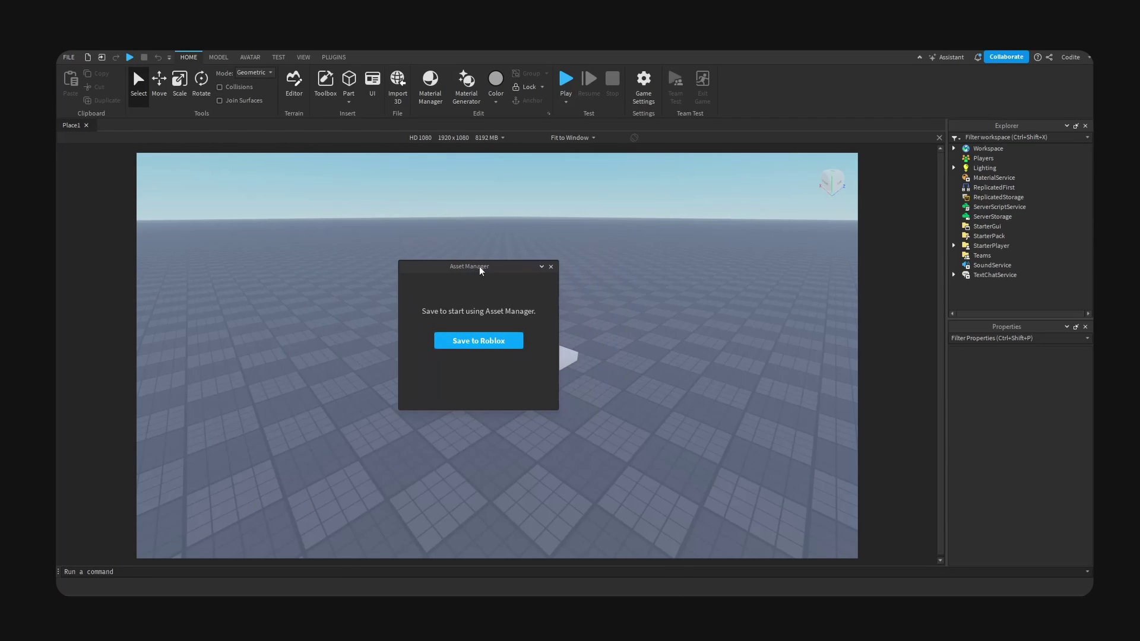
left_click_drag(476, 274, 470, 288)
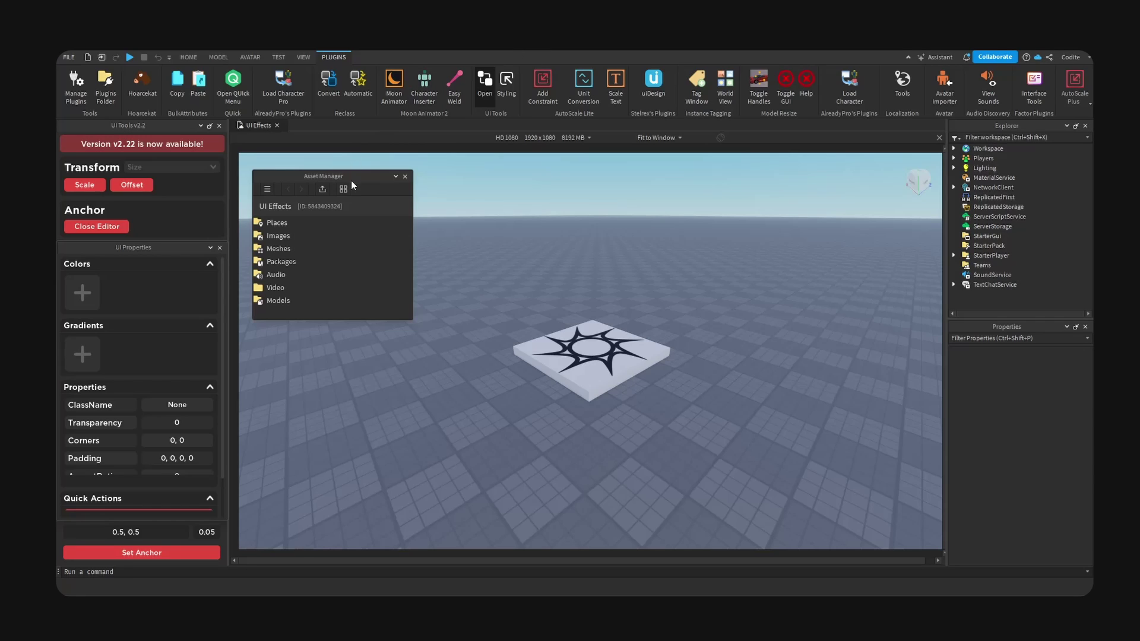
mouse_move(351, 181)
left_mouse_down()
mouse_move(591, 191)
mouse_move(347, 187)
mouse_move(345, 168)
left_mouse_up()
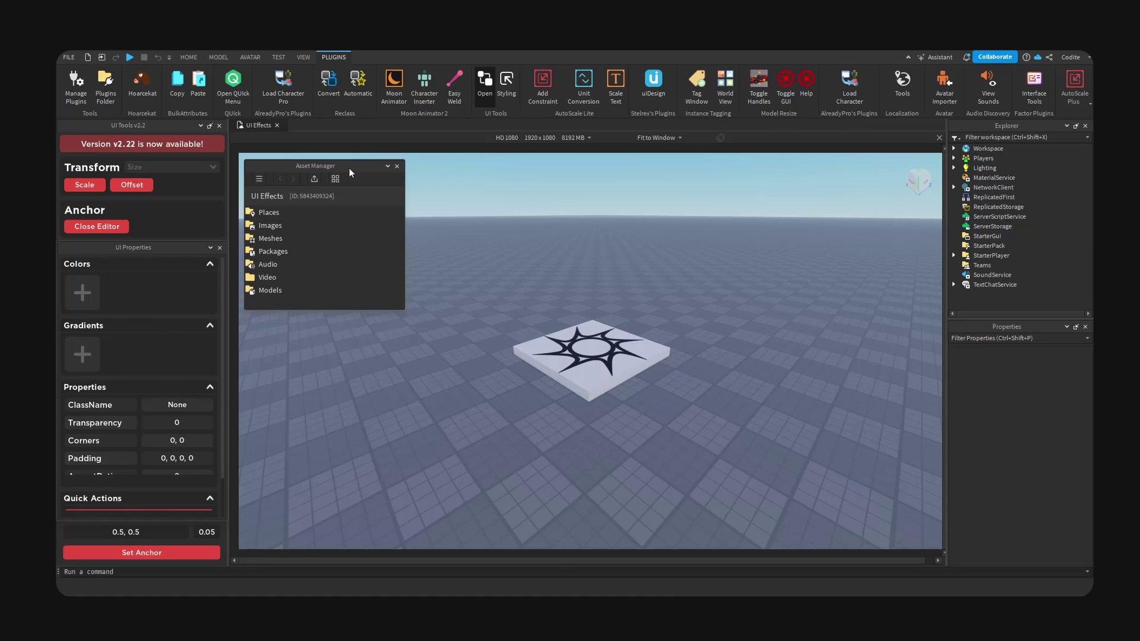
mouse_move(349, 169)
left_mouse_down()
mouse_move(394, 203)
mouse_move(284, 209)
mouse_move(345, 171)
left_mouse_up()
Insert a ScreenGui under StarterGui and select it
left_click(1008, 234)
left_click(1008, 235)
type("screengui")
left_click(999, 268)
left_click(983, 246)
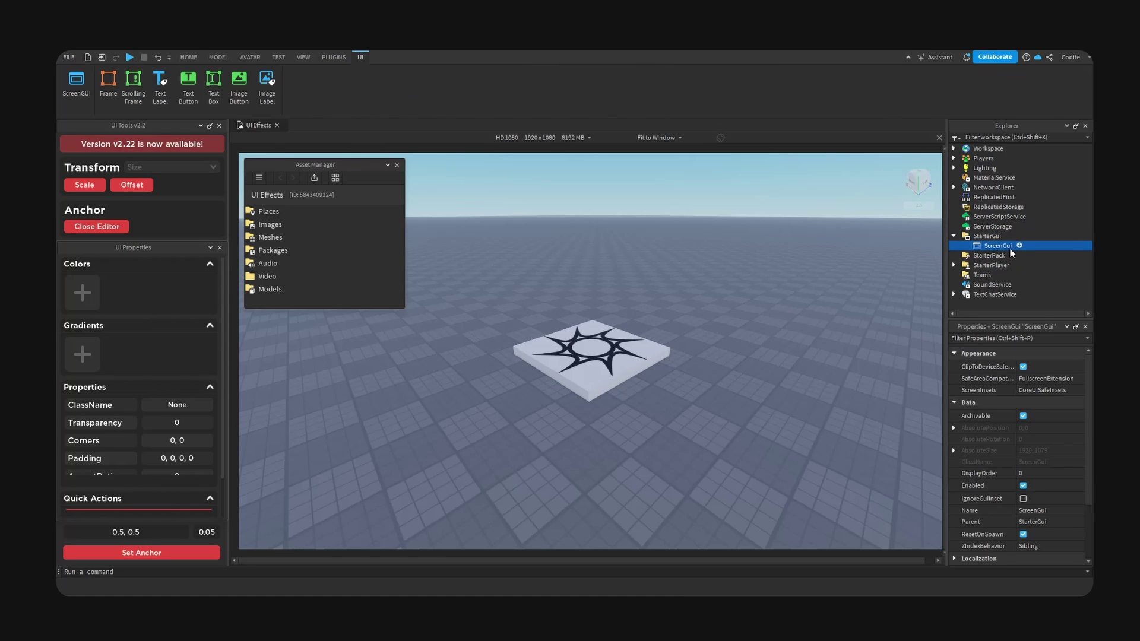
Dock the Asset Manager and add a Frame named Canvas inside the ScreenGui
left_click_drag(297, 165, 134, 208)
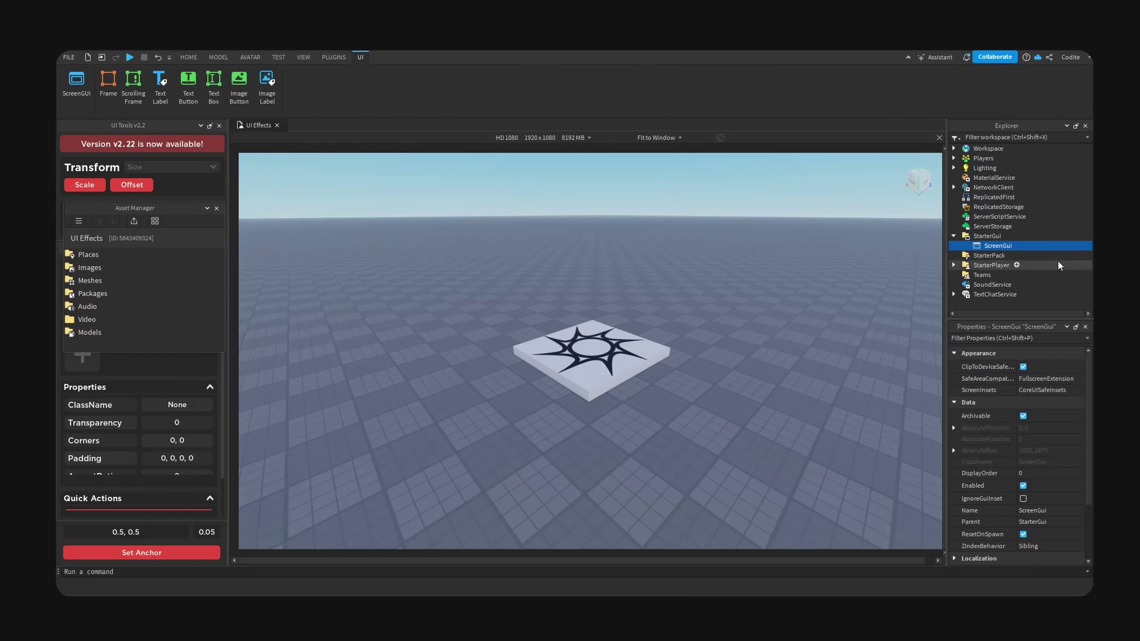
left_click(1023, 246)
left_click(983, 279)
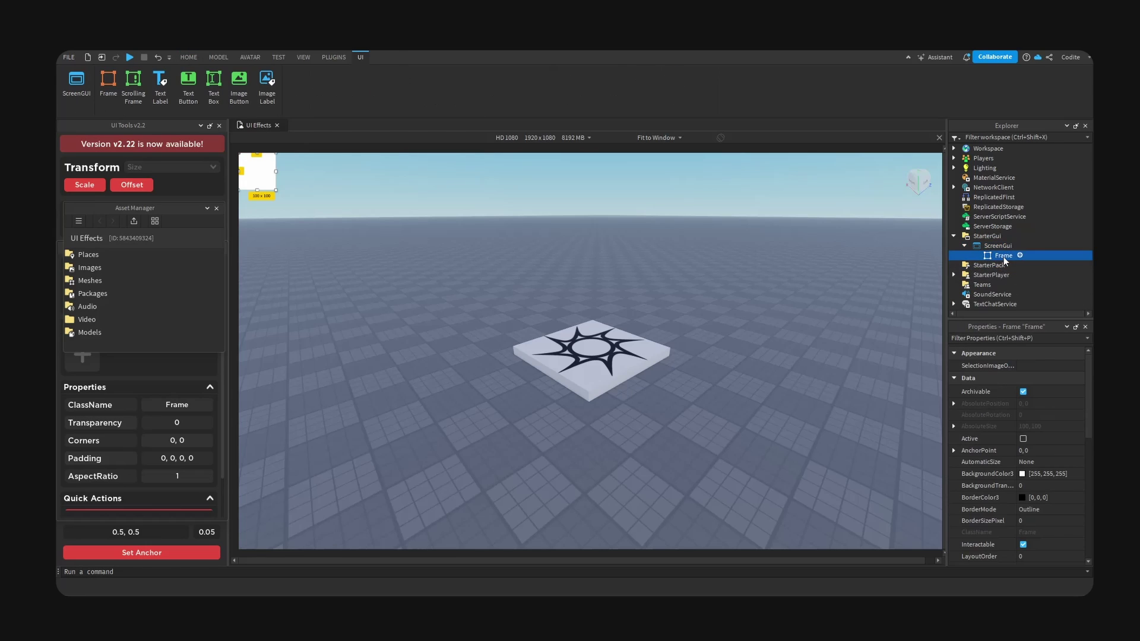
type("Canvas")
key("Return")
Give Canvas a centre anchor, stretch it to fill the screen, and make its background transparent
scroll(122, 422, "down", 2)
left_click(144, 553)
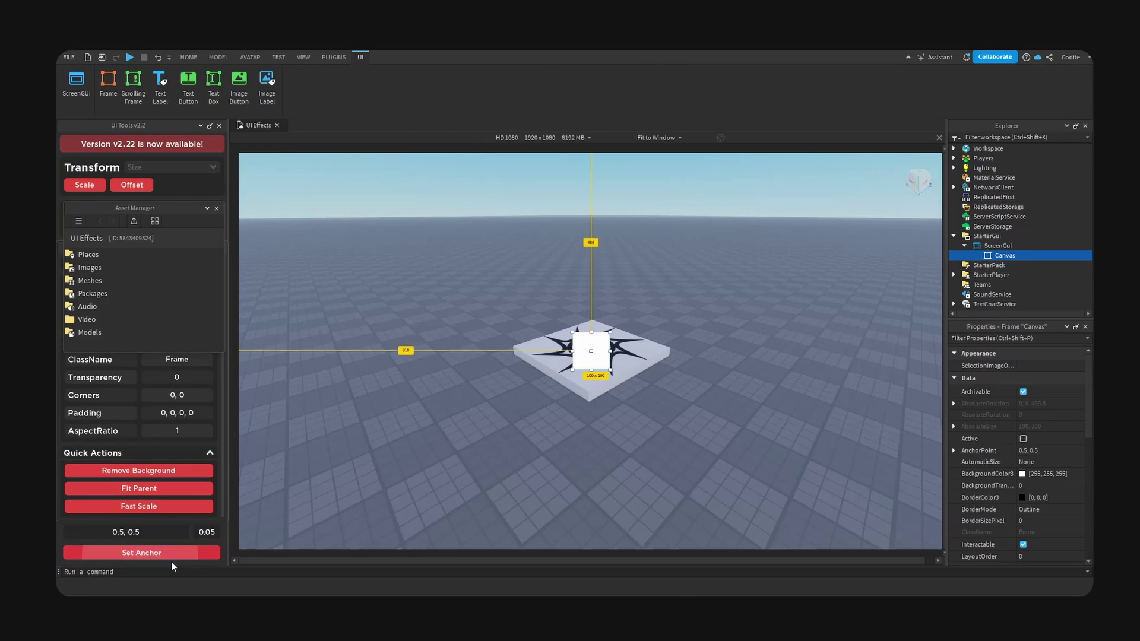
left_click(154, 490)
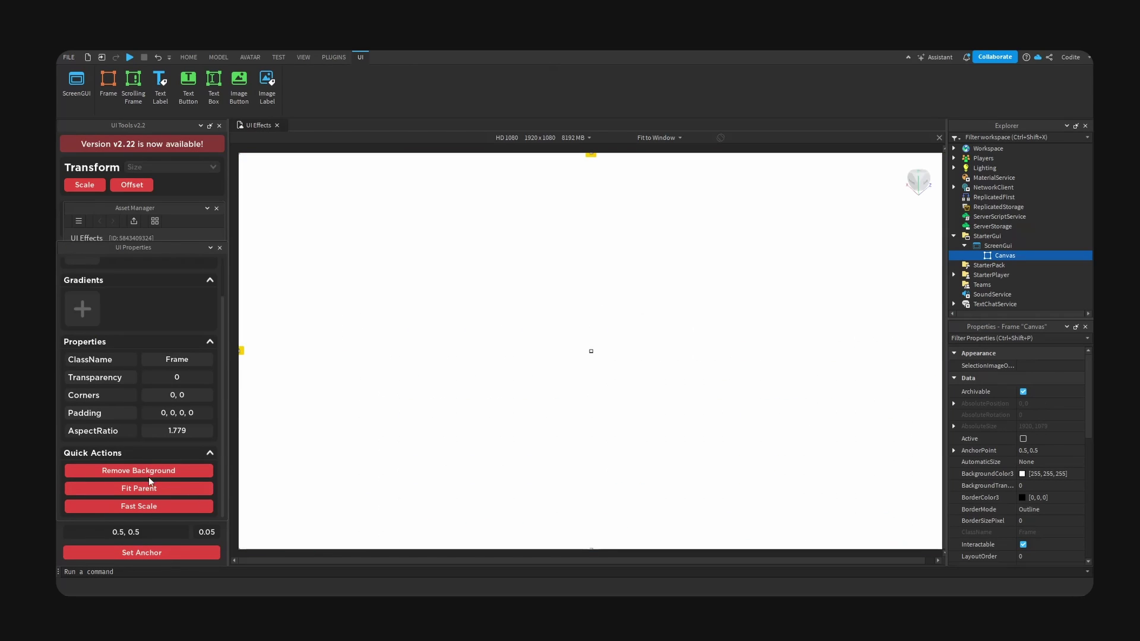
left_click(148, 472)
Float the Asset Manager again and add a centre-anchored Frame inside Canvas
left_click_drag(170, 208, 332, 229)
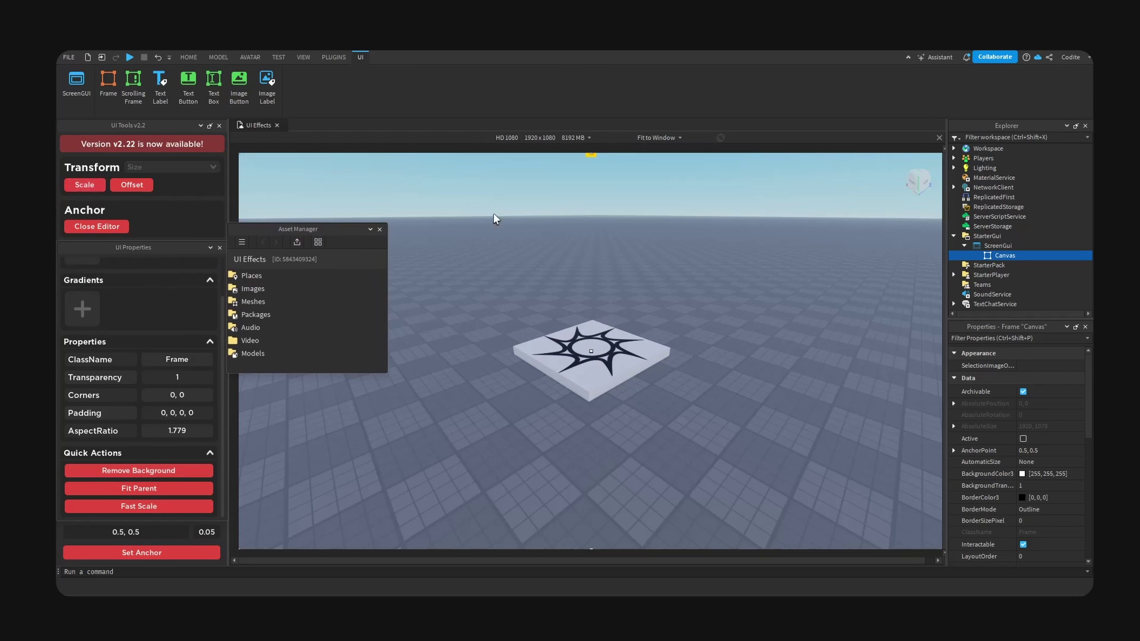
mouse_move(1009, 257)
left_click(1023, 256)
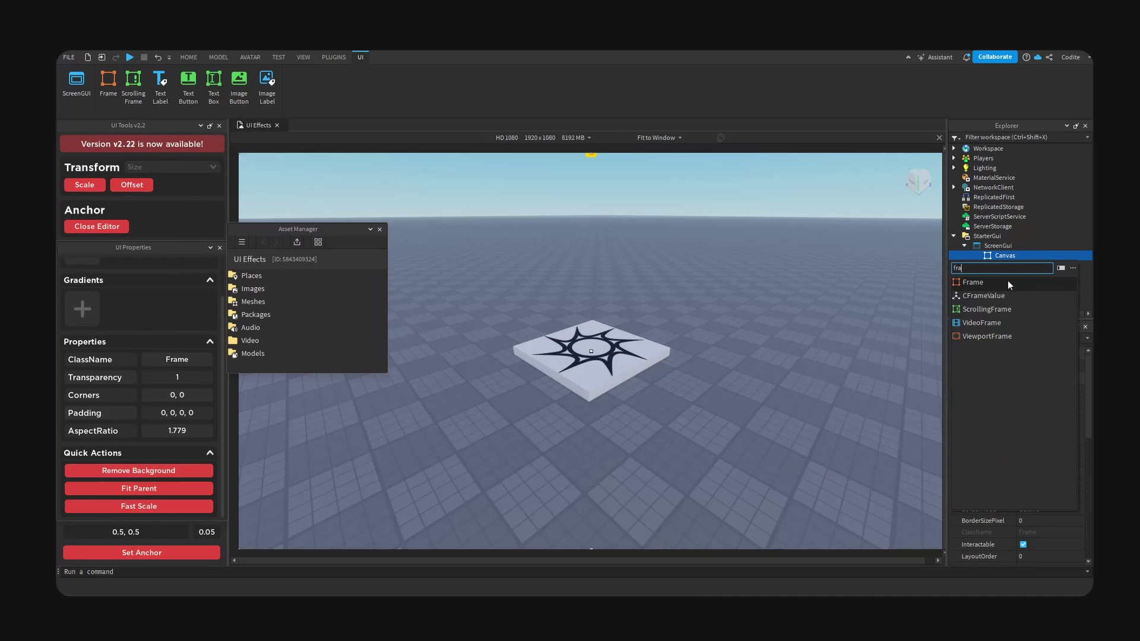
left_click(1002, 281)
left_click(182, 554)
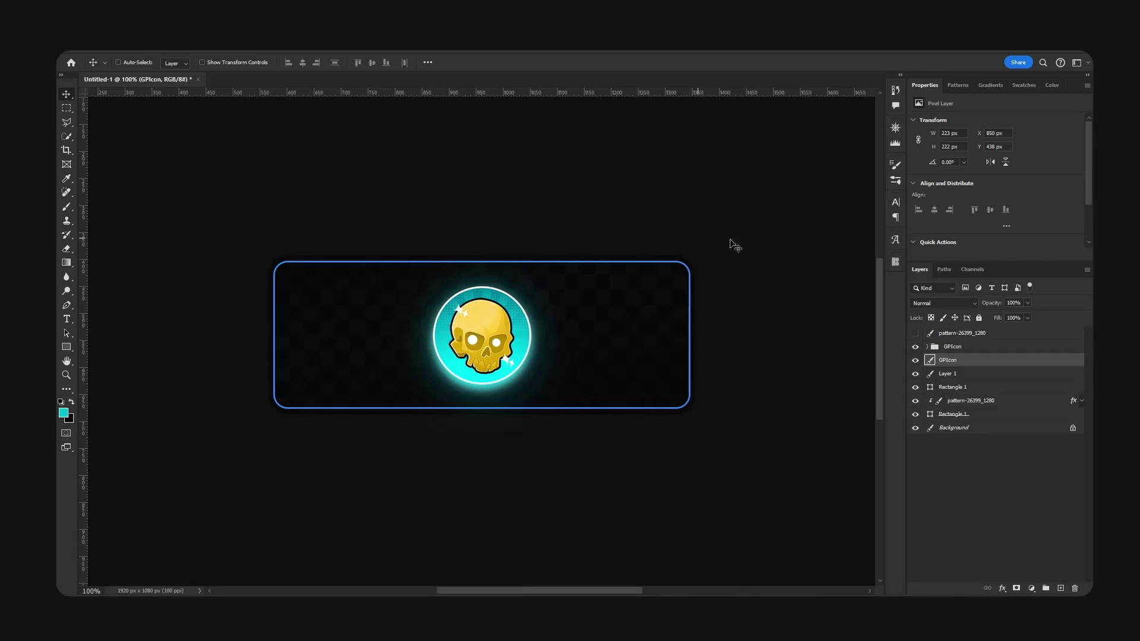
Identify the base Rectangle 1 layer and read its 789 × 294 px size
left_click(915, 428)
left_click(915, 428)
left_click(970, 414)
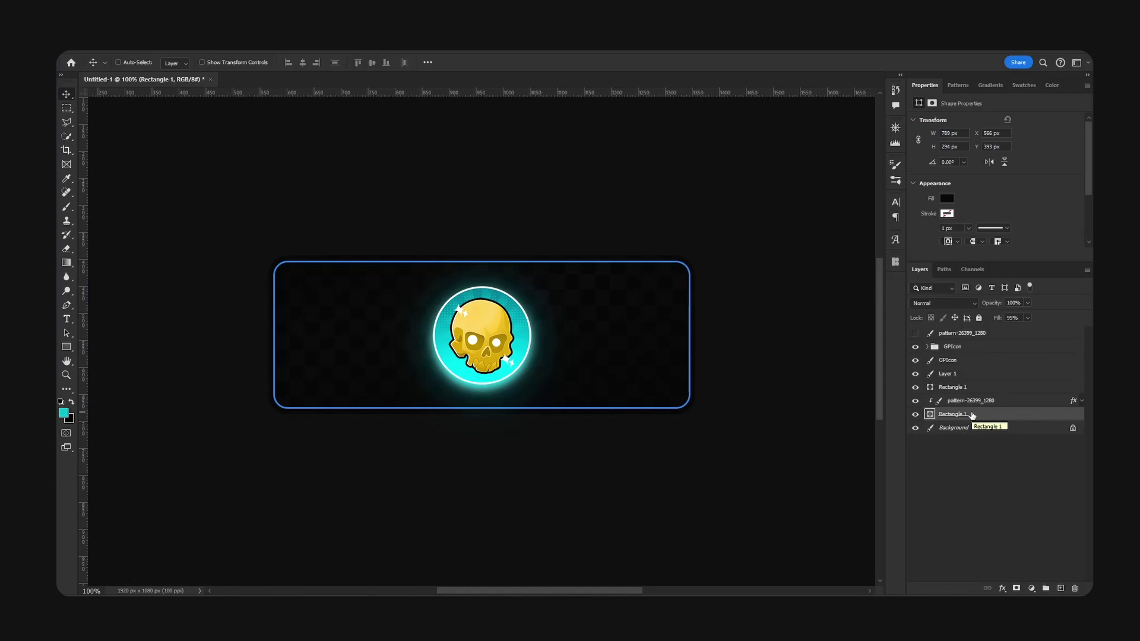
left_click(915, 414)
left_click(915, 414)
Size the child Frame to {0,789},{0,294} to match the rectangle
left_click(933, 138)
left_click(945, 147)
left_click(918, 140)
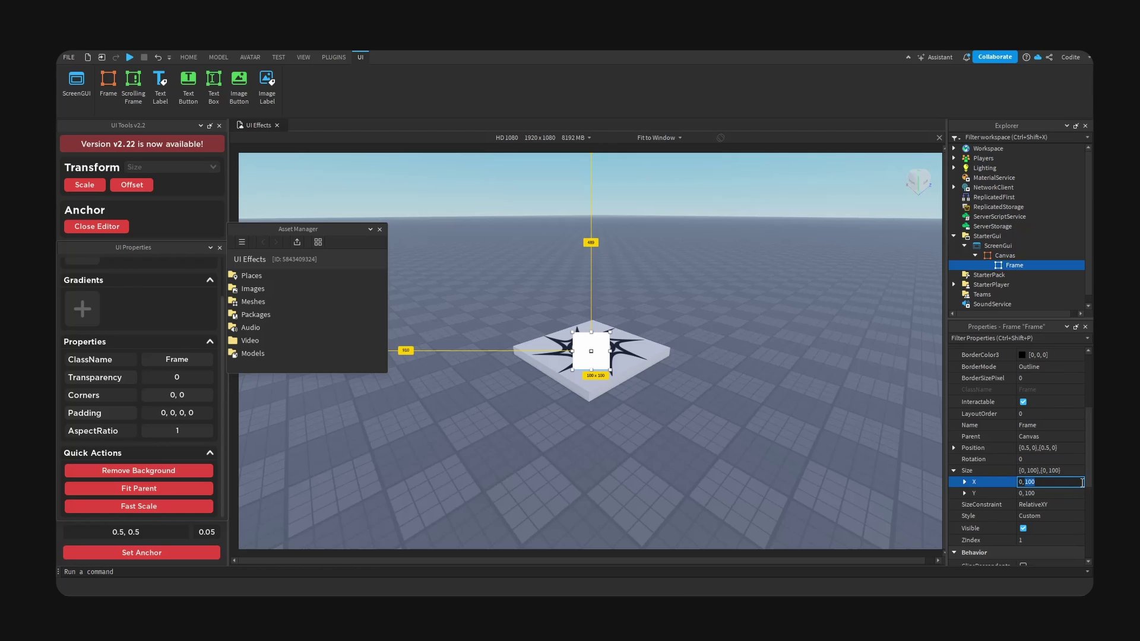
type("789")
double_click(1075, 496)
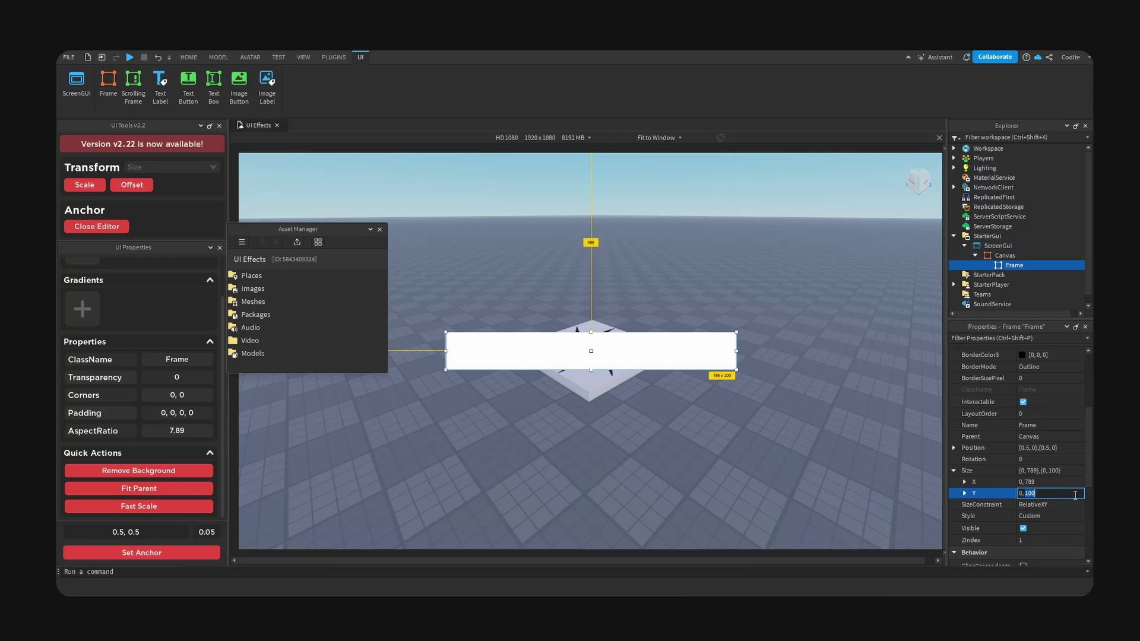
type("294")
key("Return")
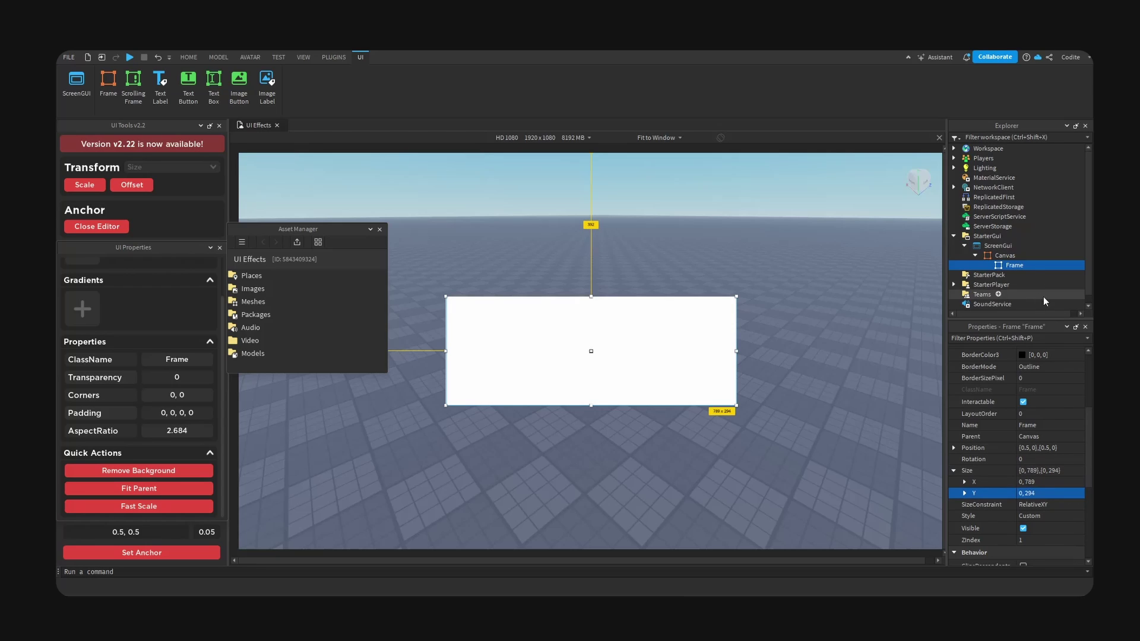
Rename the Frame to Main and add a UICorner under it
mouse_move(1029, 266)
type("Main")
key("Return")
left_click(1030, 266)
type("corner")
key("Return")
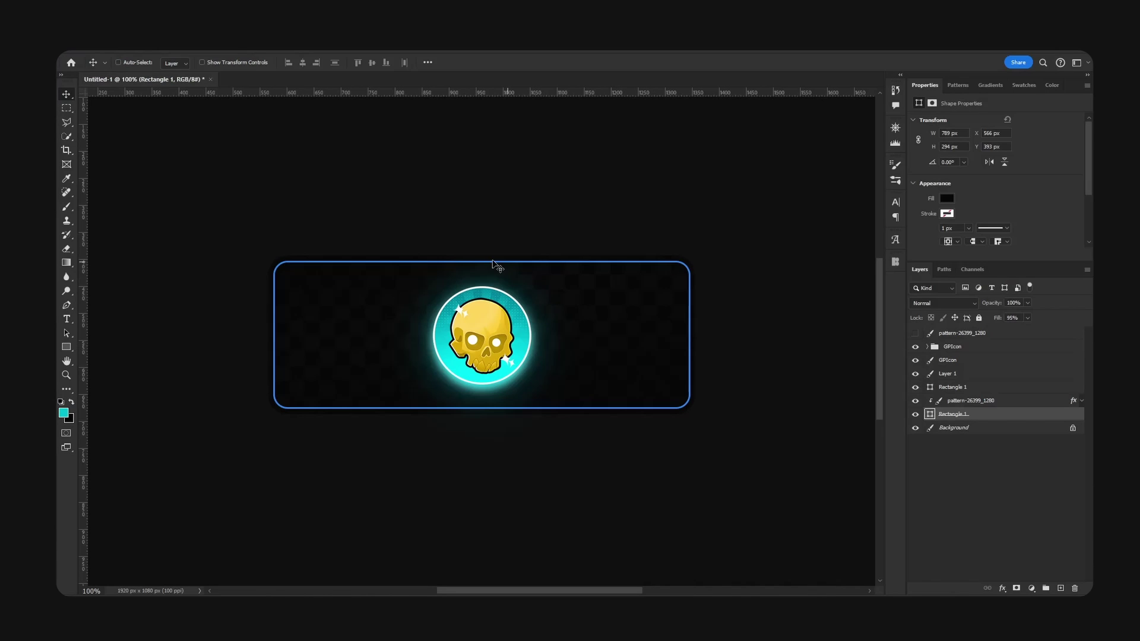
Hide Photoshop's Background layer and try UICorner scales of 0.1 and 0.25
scroll(534, 270, "up", 2)
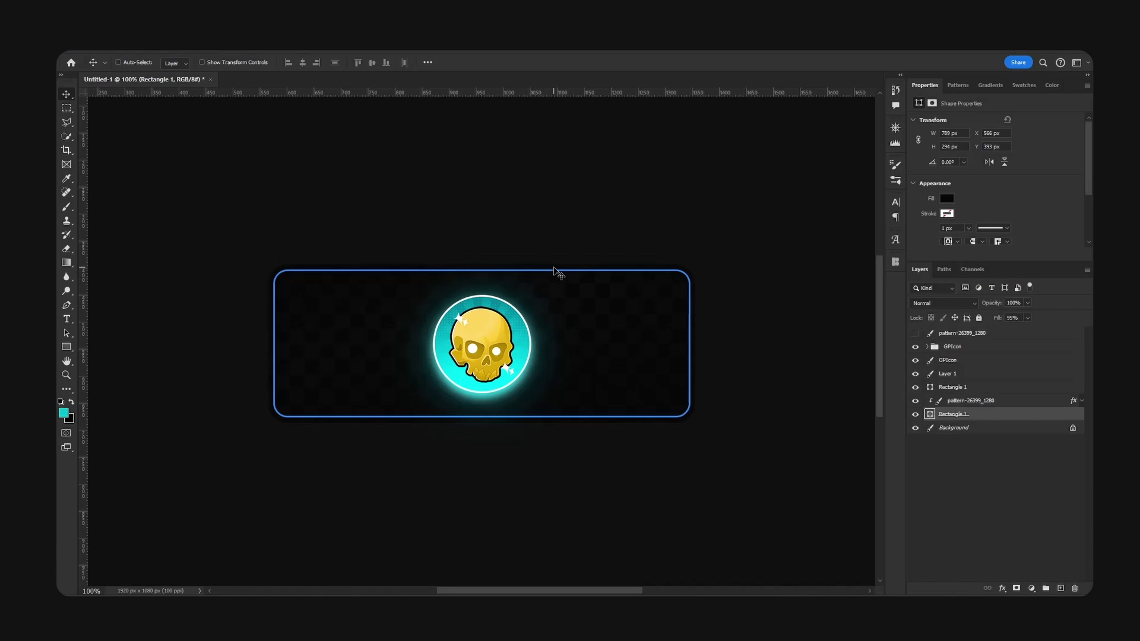
left_click(914, 428)
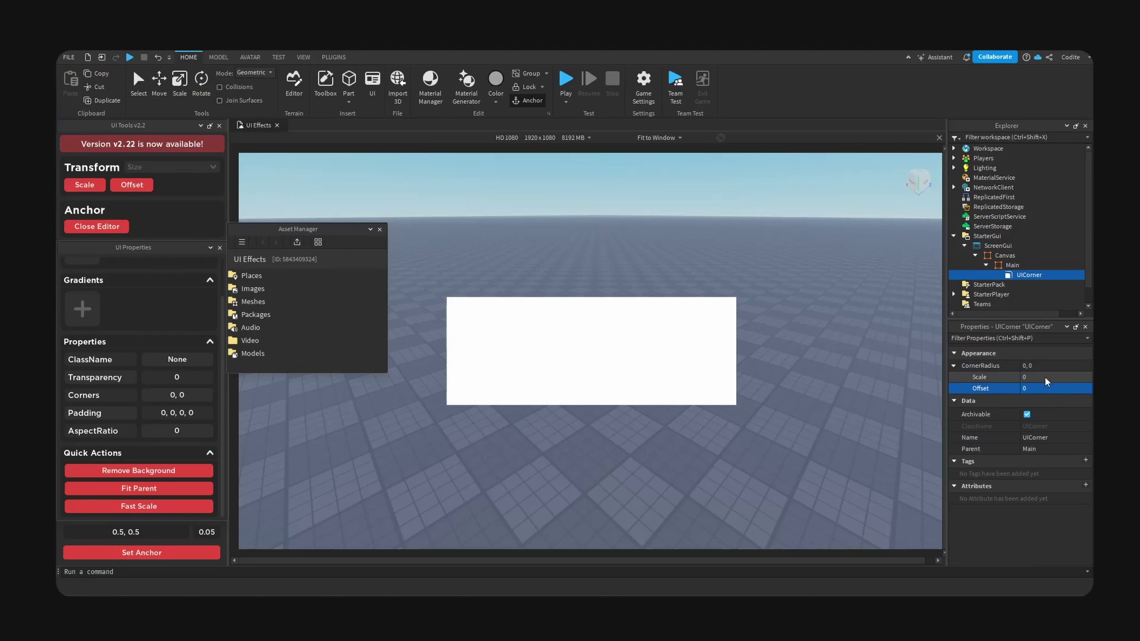
left_click(1046, 378)
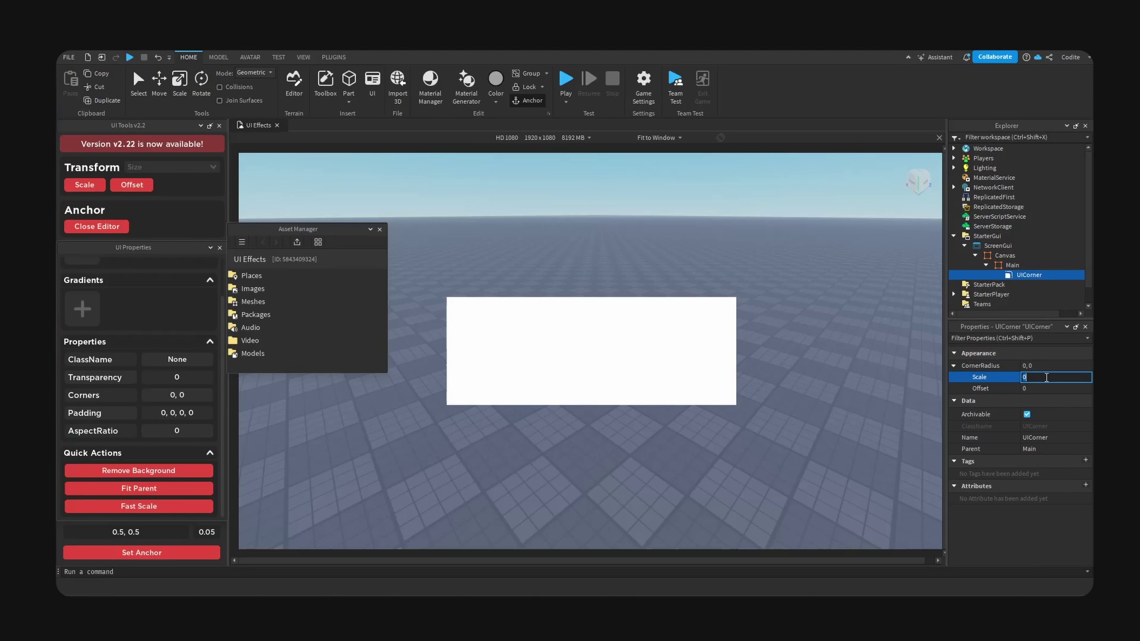
type("0.1")
key("Return")
type(".25")
key("Return")
Settle the UICorner scale at 0.15 and close the colour picker after reading the fill
left_click(1039, 377)
type(".2")
key("Return")
left_click(1037, 377)
type(".15")
key("Return")
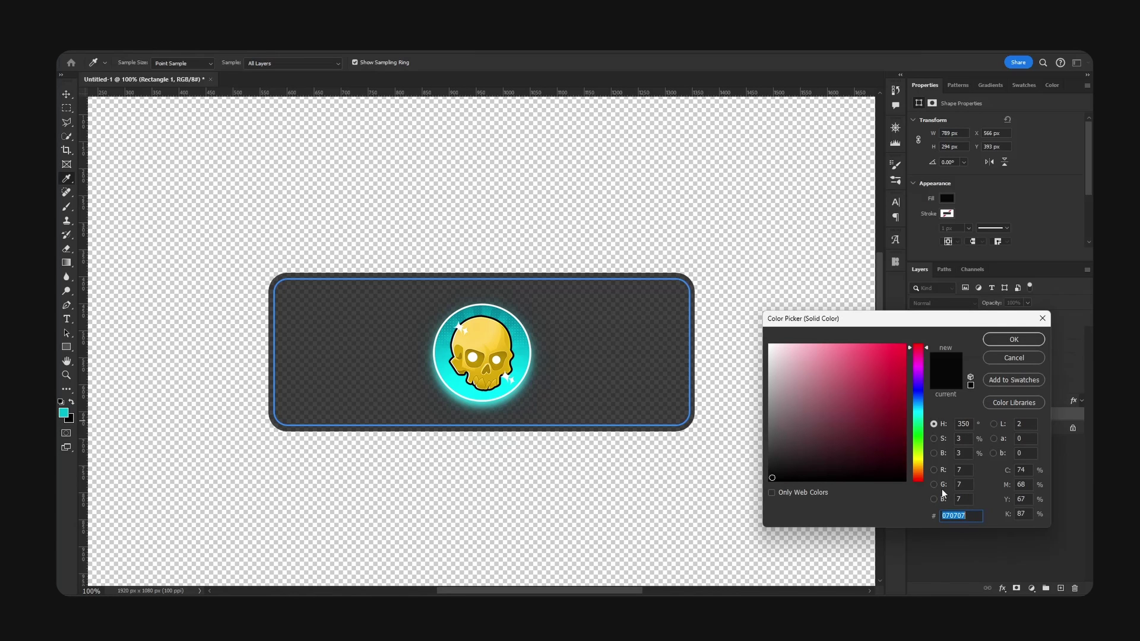
left_click(1003, 359)
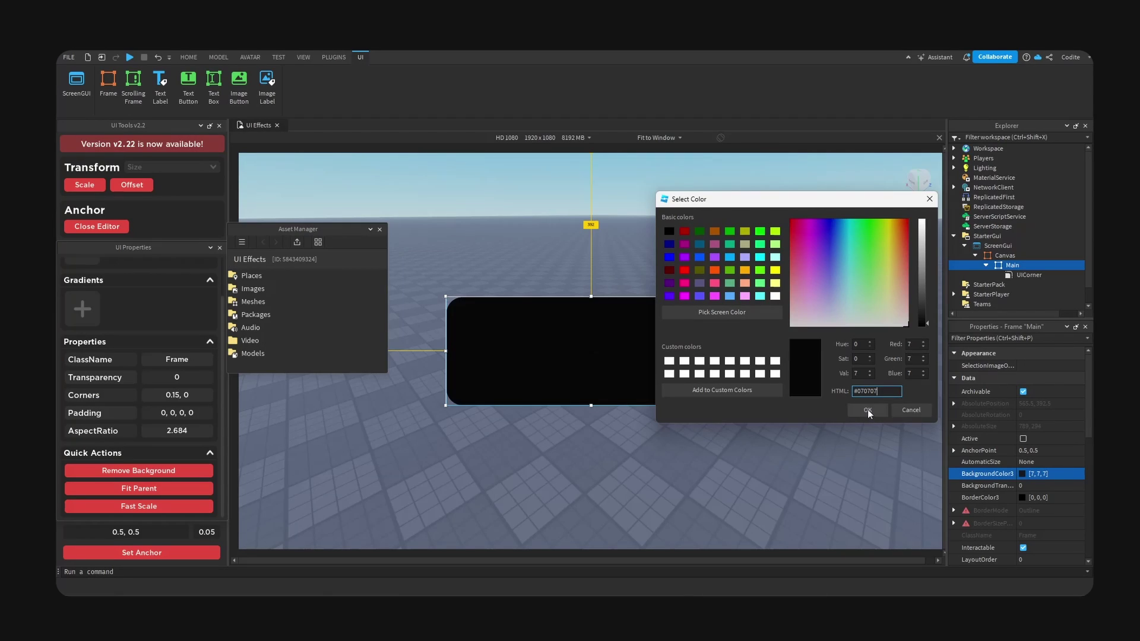
Give Main the 7,7,7 background colour and set its BackgroundTransparency to 0.05
left_click(868, 408)
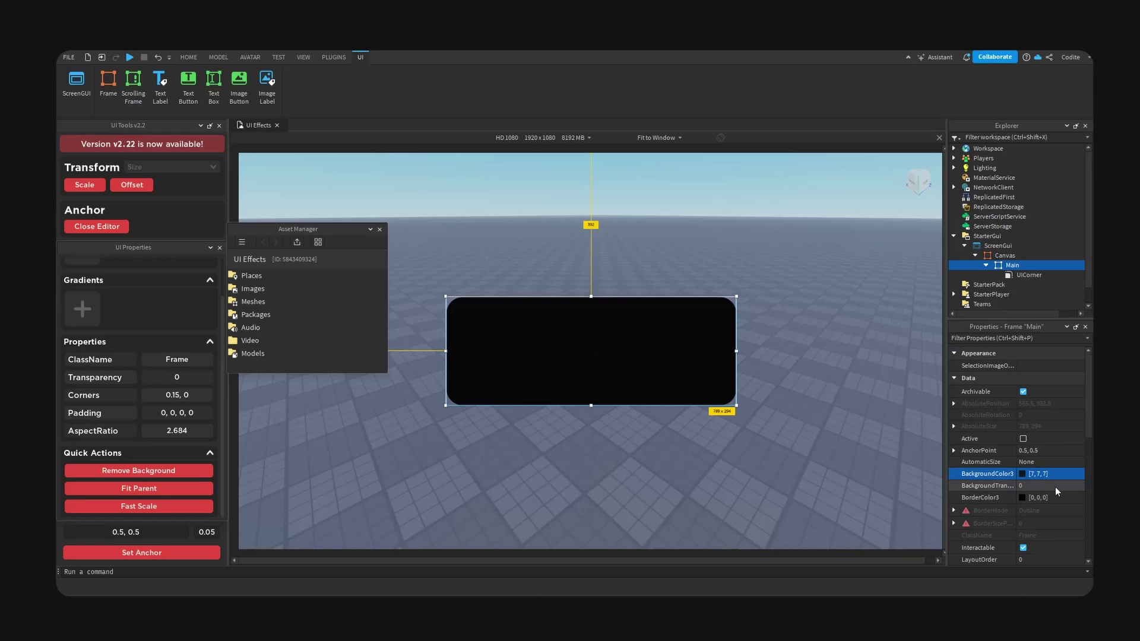
left_click(1054, 486)
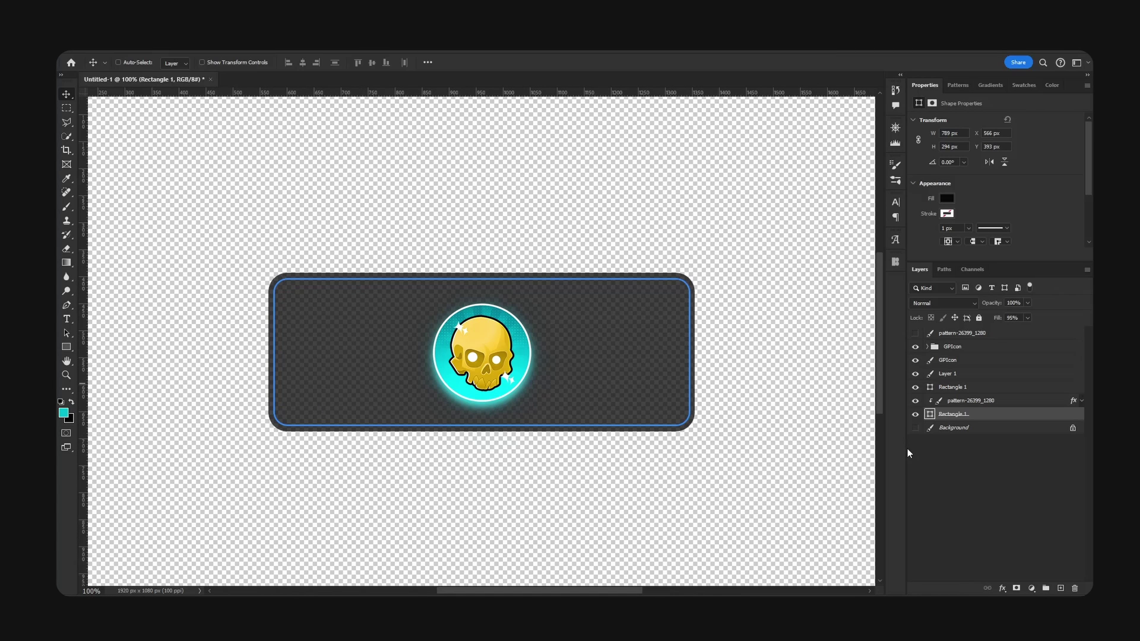
Duplicate the outline Rectangle 1 layer and change its stroke colour from blue to white
left_click(949, 388)
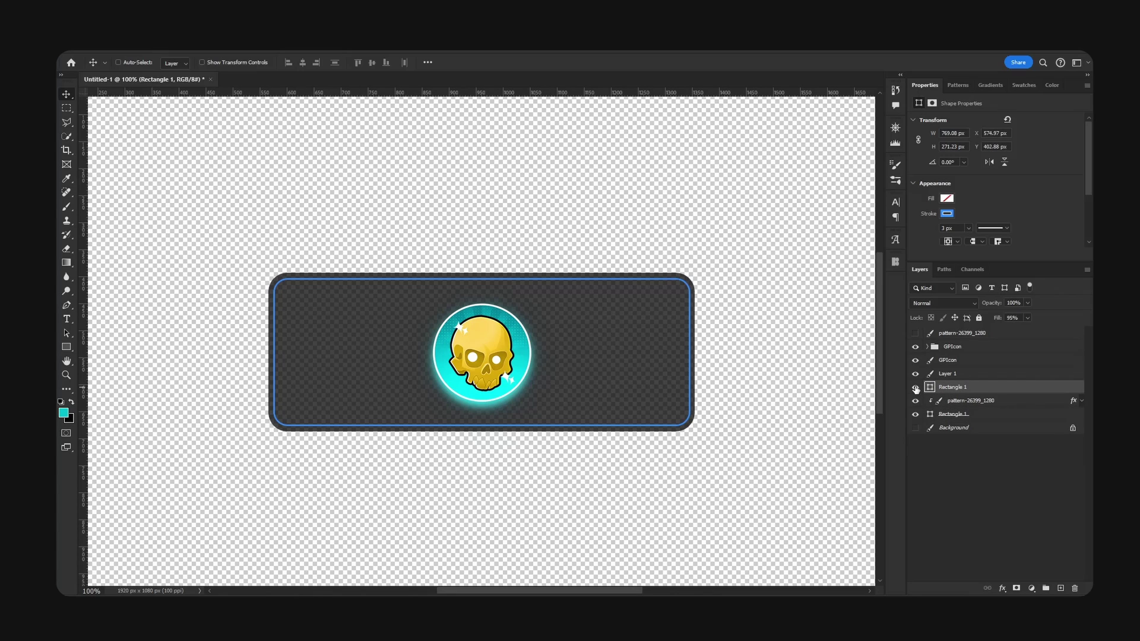
left_click(915, 387)
left_click(915, 387)
left_click_drag(938, 395, 1060, 588)
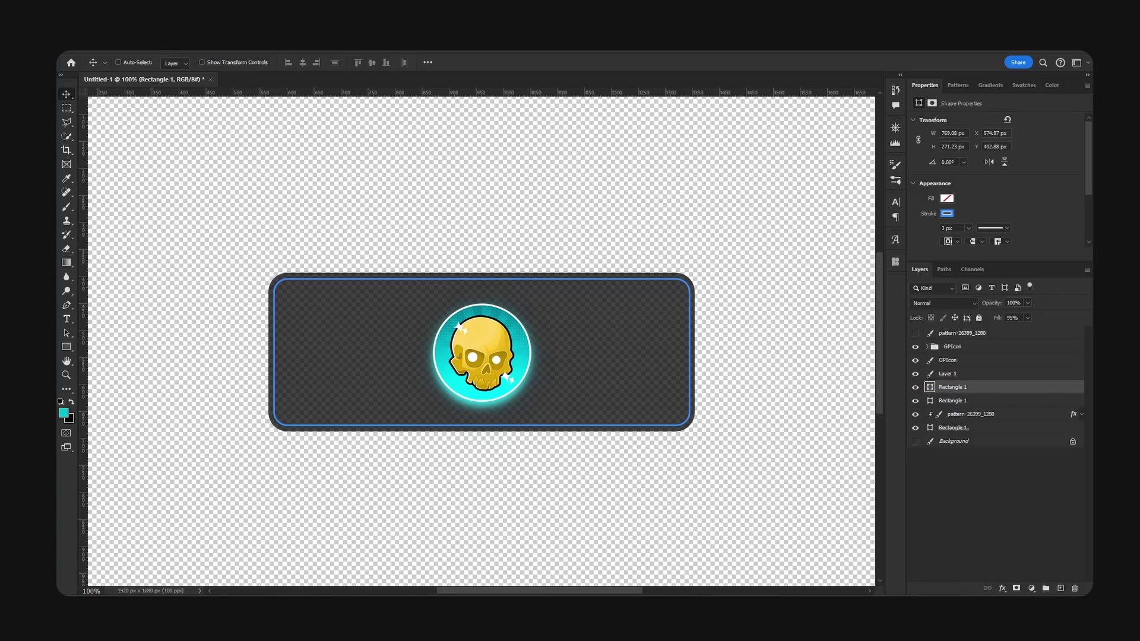
left_click(947, 214)
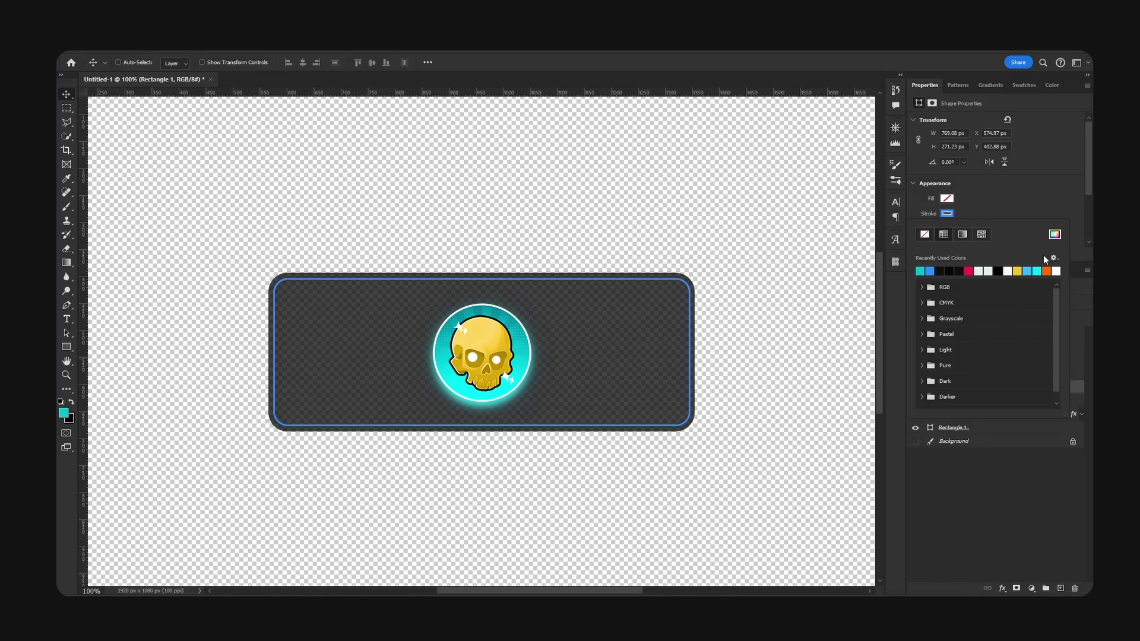
left_click(1057, 271)
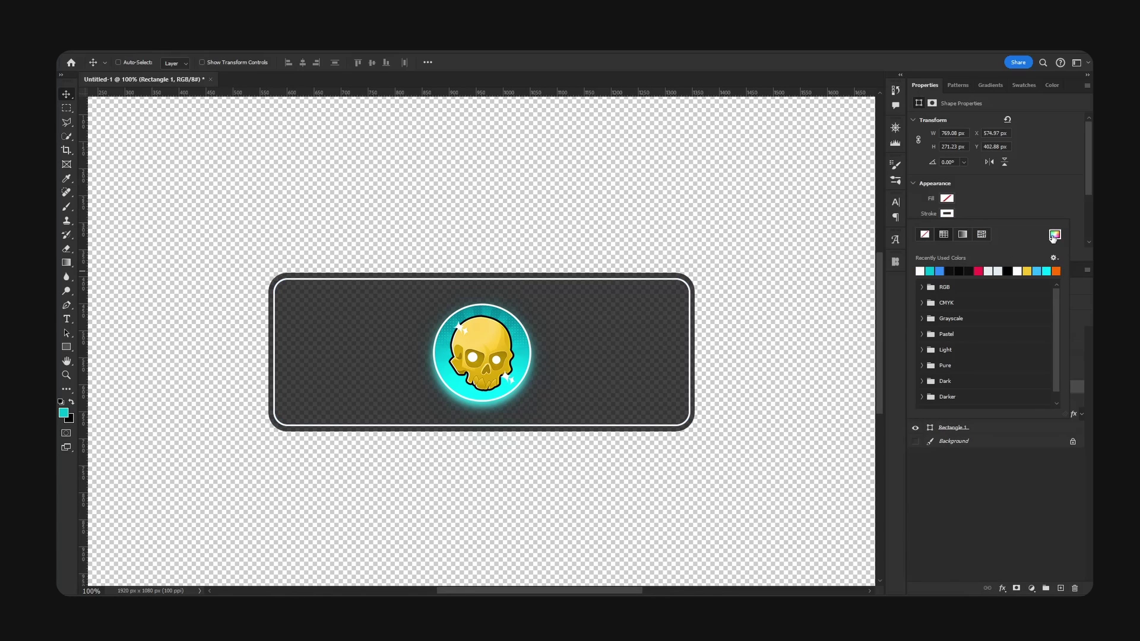
left_click(1054, 234)
left_click(1037, 343)
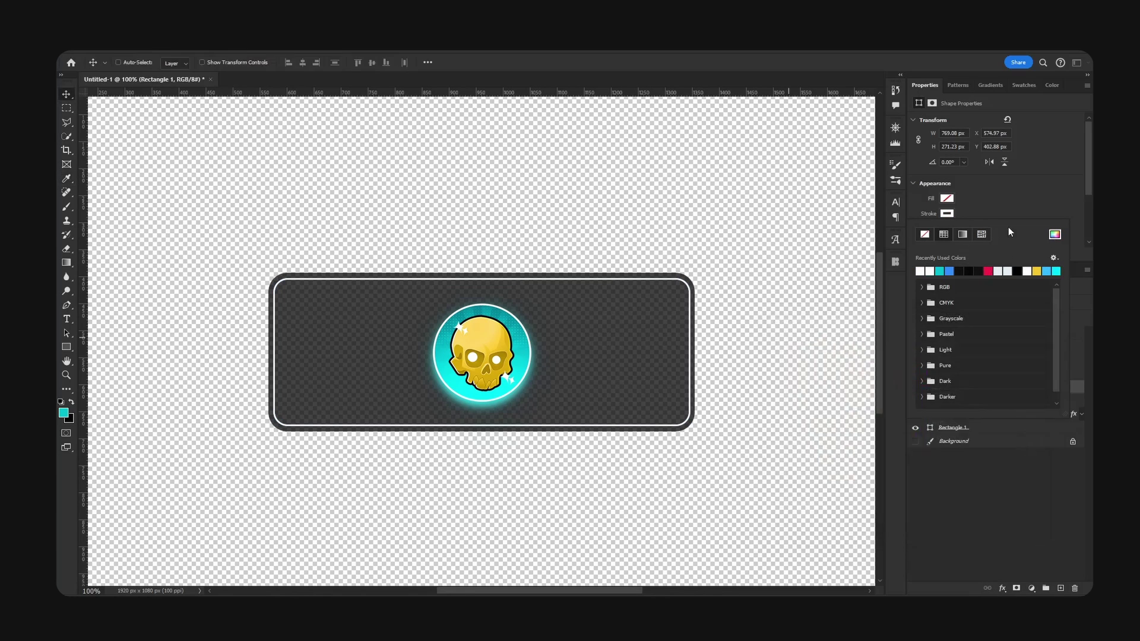
left_click(995, 191)
Quick Export the white outline Rectangle 1 layer as a PNG
right_click(958, 386)
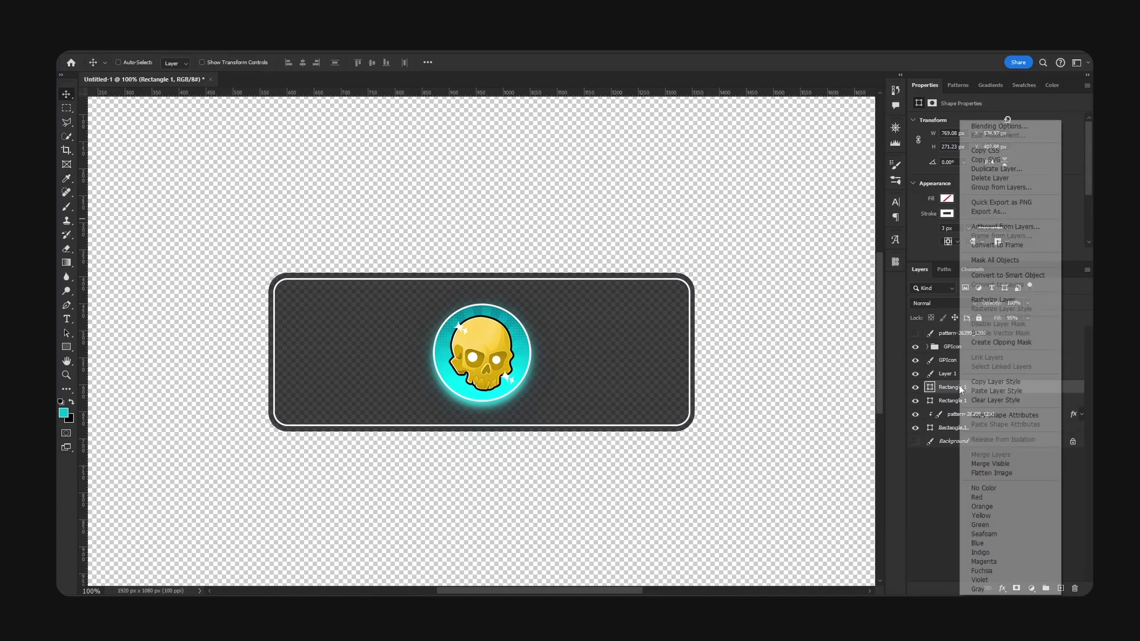
left_click(1008, 202)
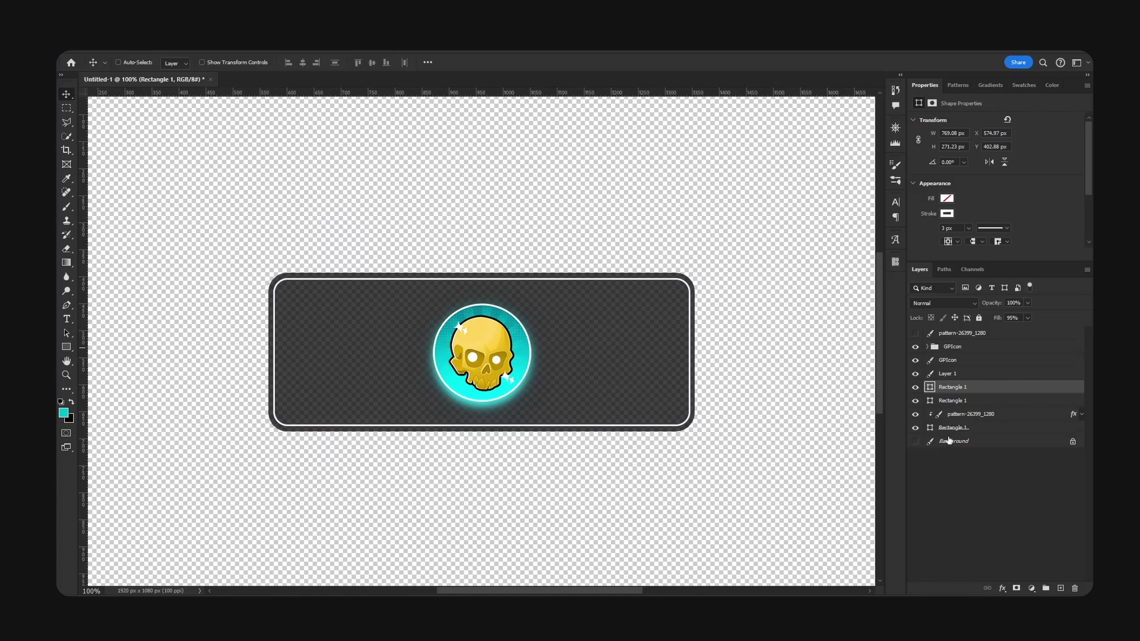
Show the Background layer again and import ui_ring into the Asset Manager's Images folder
left_click(915, 441)
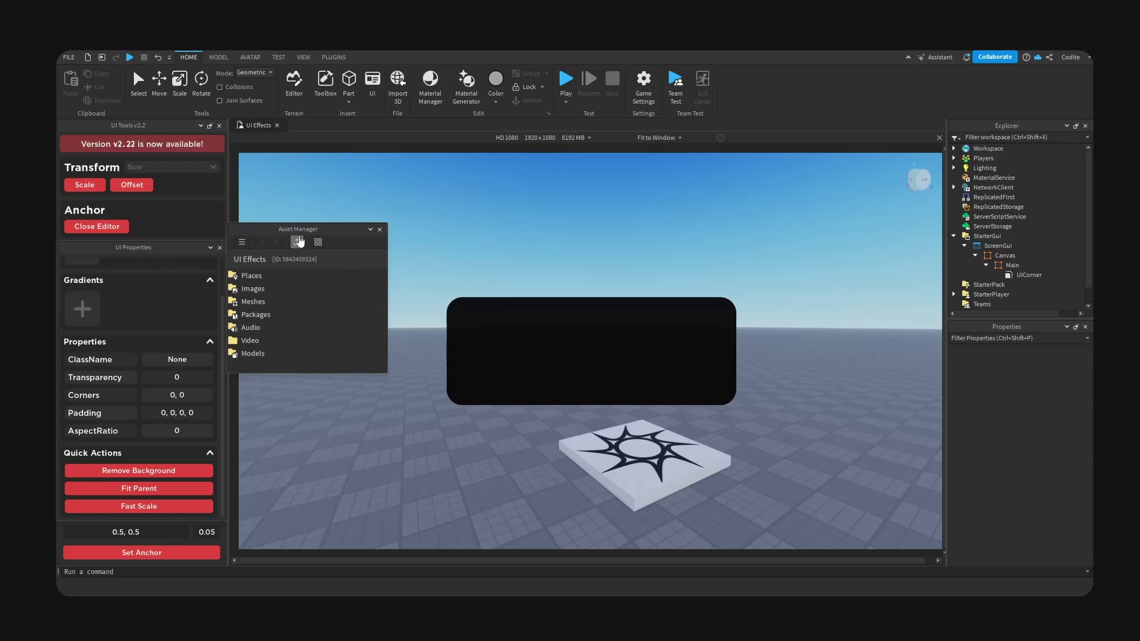
left_click_drag(332, 226, 368, 200)
left_click_drag(321, 261, 323, 259)
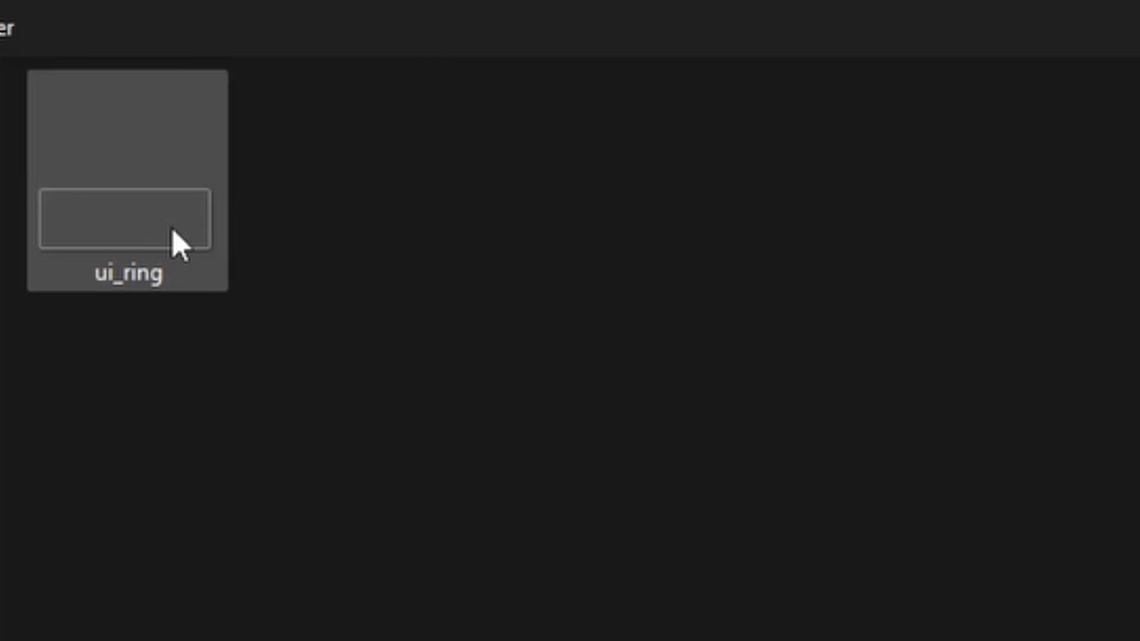
double_click(172, 230)
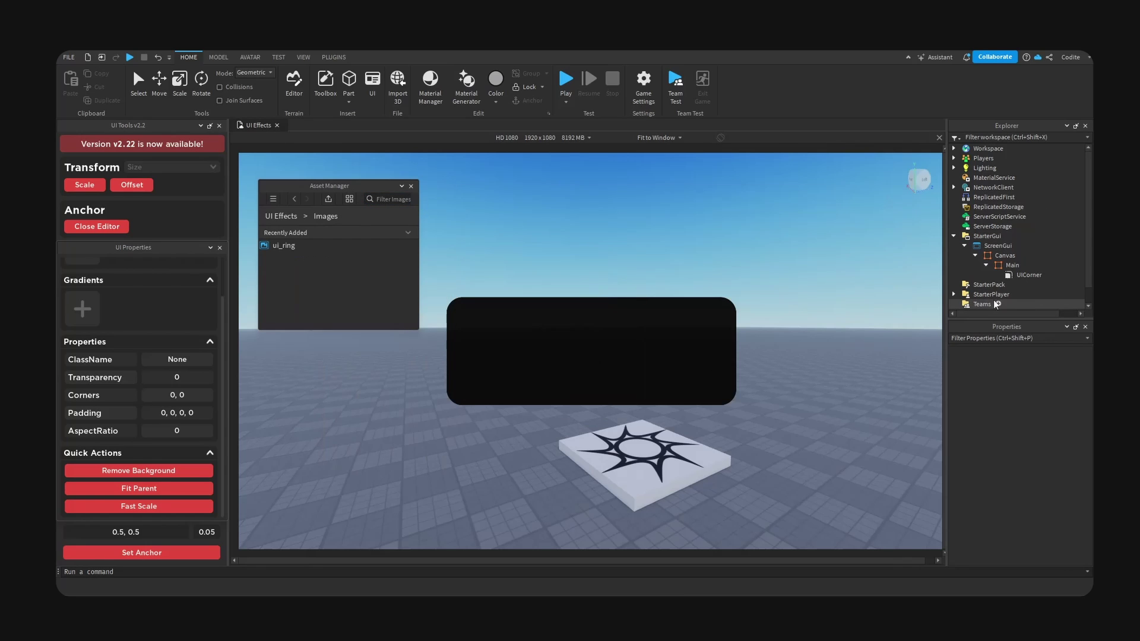
Insert a centre-anchored ImageLabel under Main
left_click(1003, 265)
left_click(986, 266)
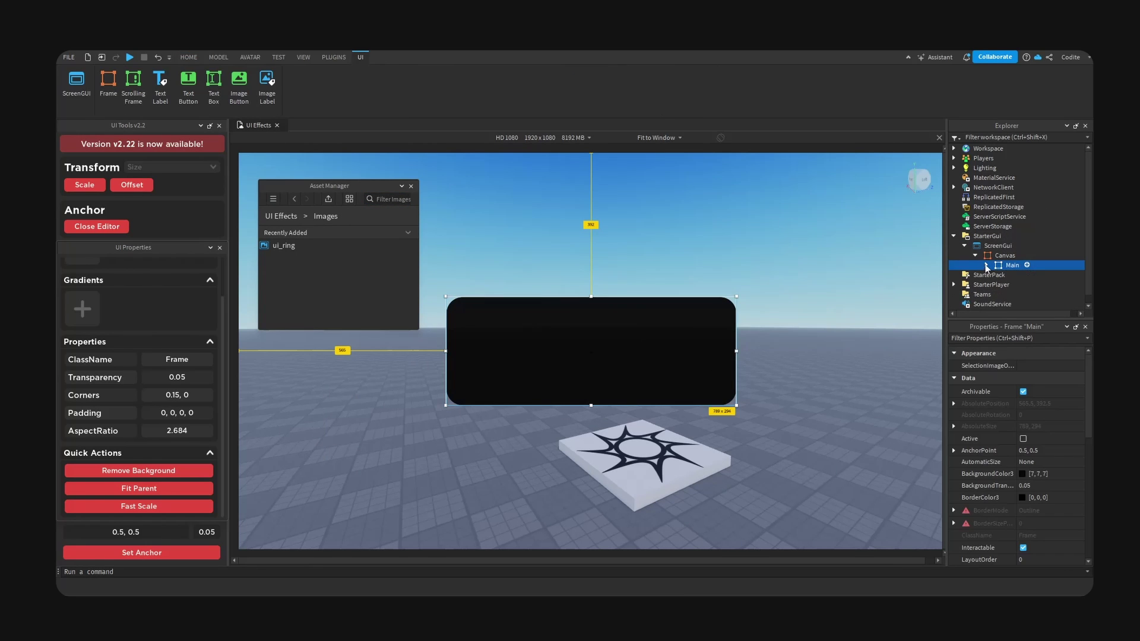
left_click(1027, 265)
type("image")
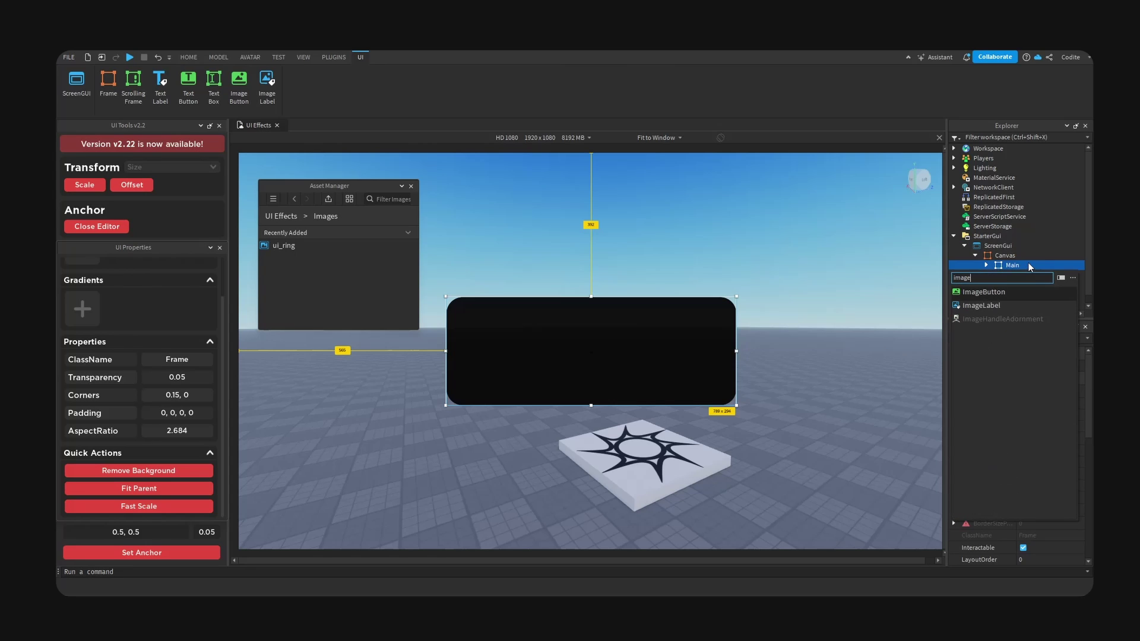
key("Down")
key("Return")
left_click(183, 553)
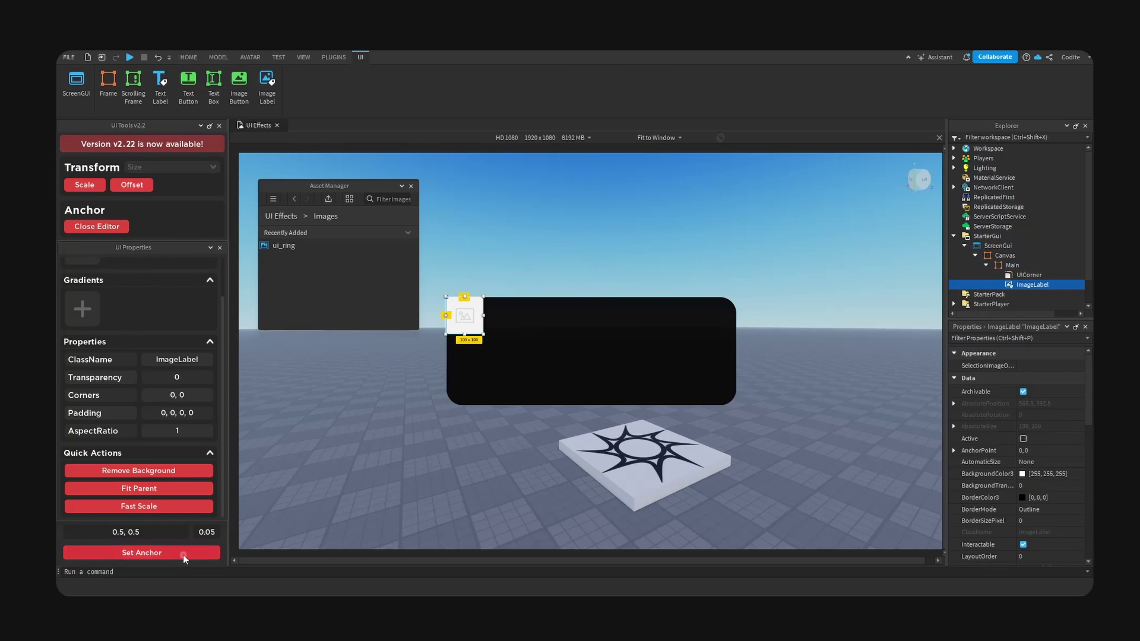
Set the ImageLabel to the ui_ring asset at 769×271 with a transparent background, converted to scale
right_click(289, 247)
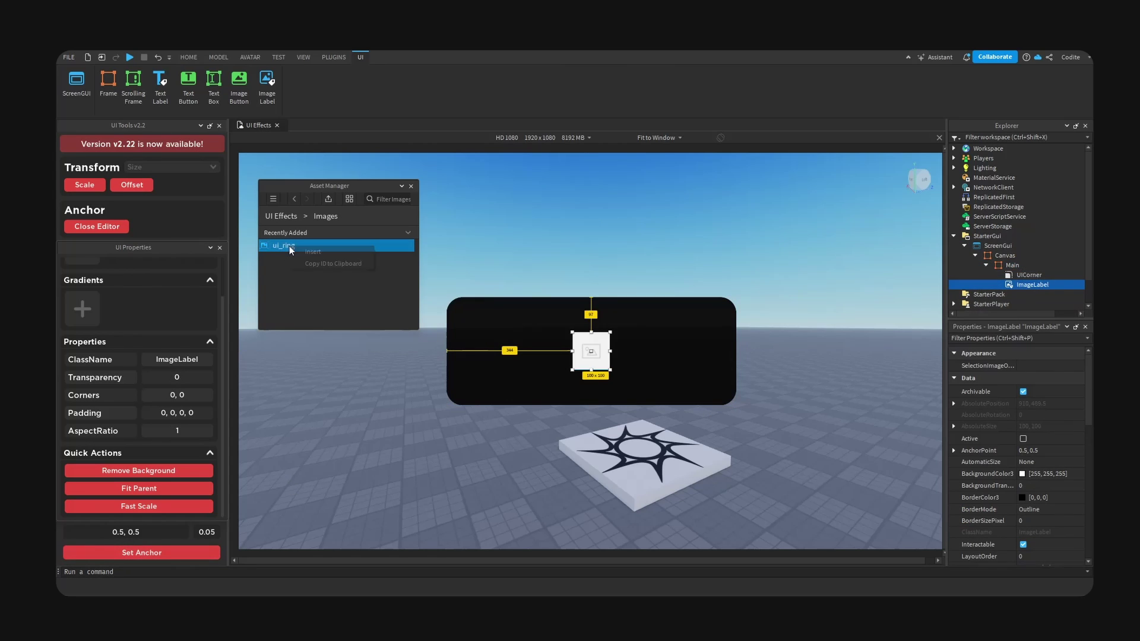
left_click(323, 263)
scroll(1030, 460, "down", 4)
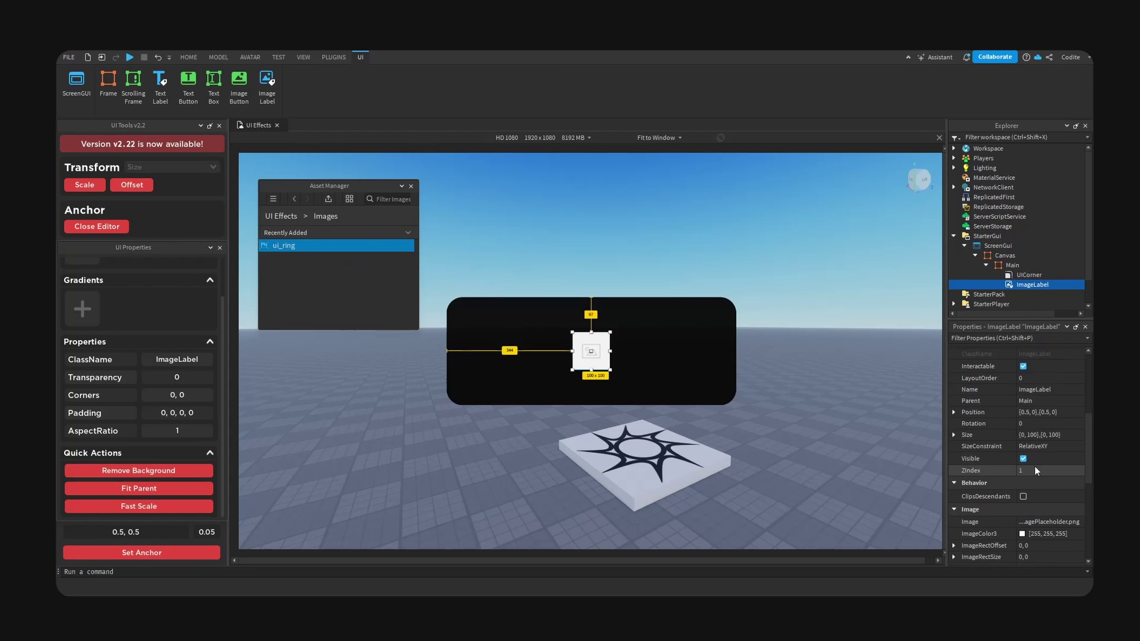
left_click(1055, 450)
key("ctrl+v")
key("Return")
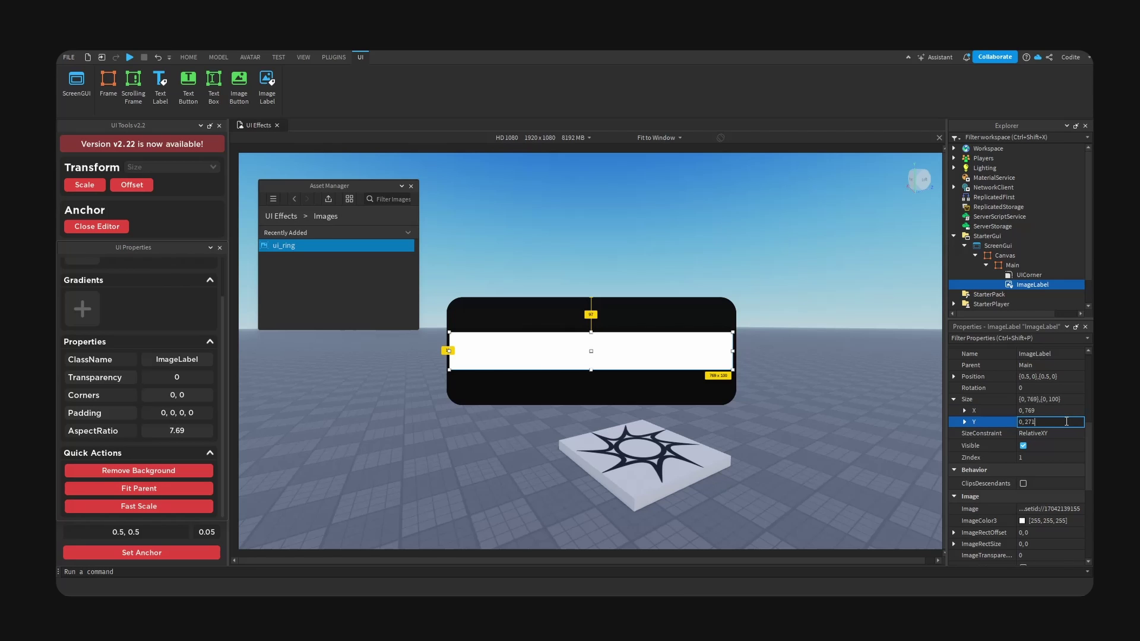
key("Return")
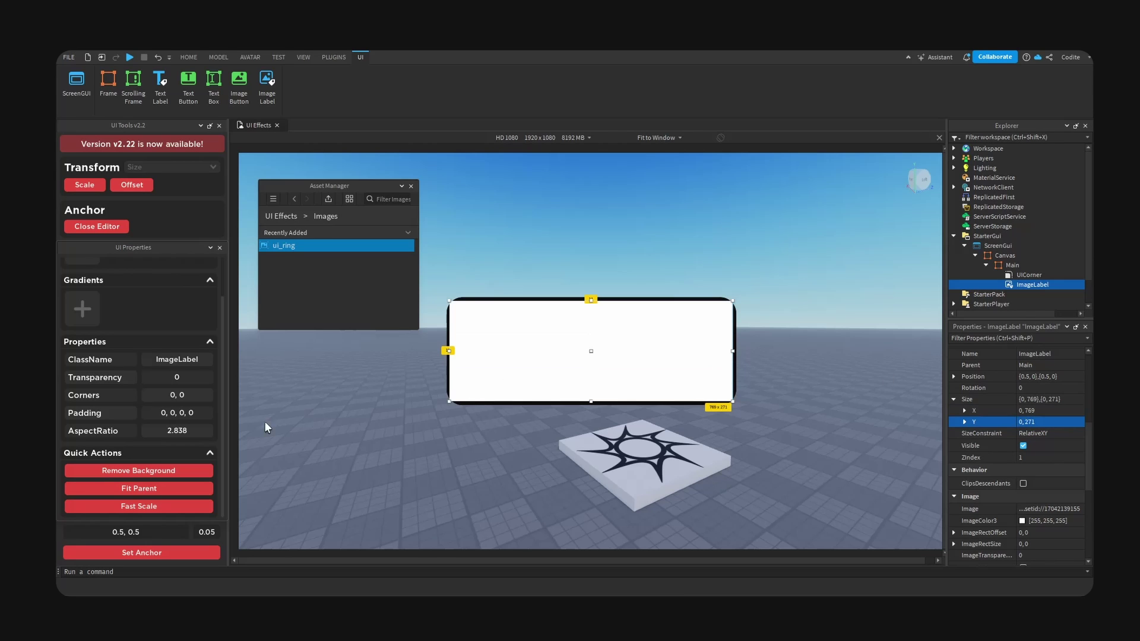
left_click(162, 472)
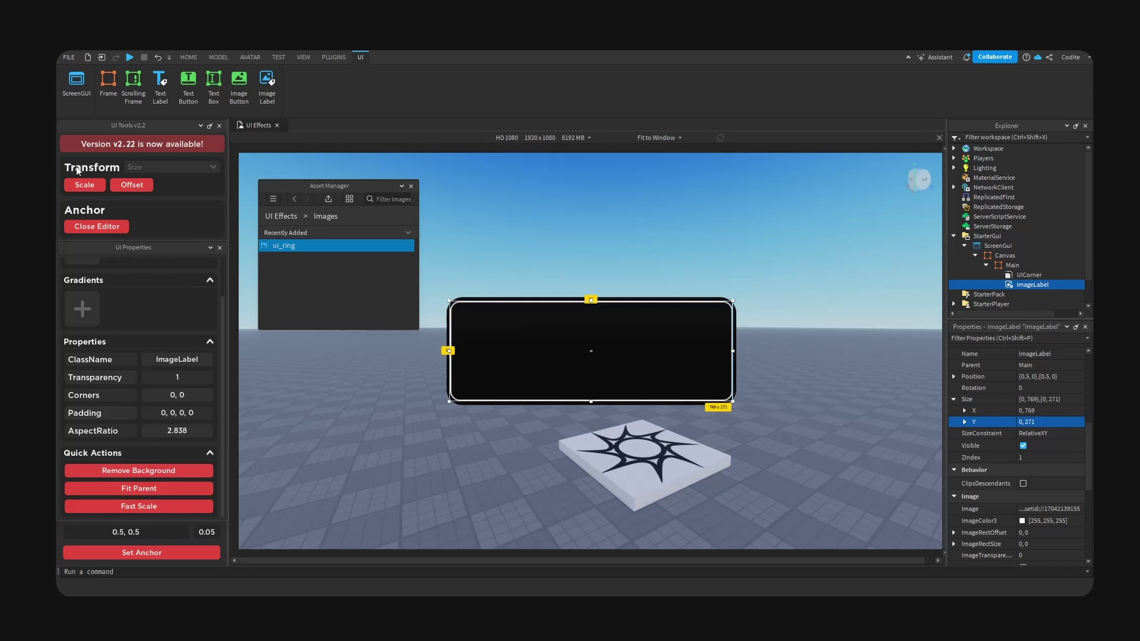
left_click(80, 186)
Switch the viewport to actual resolution to preview the ring
left_click(747, 365)
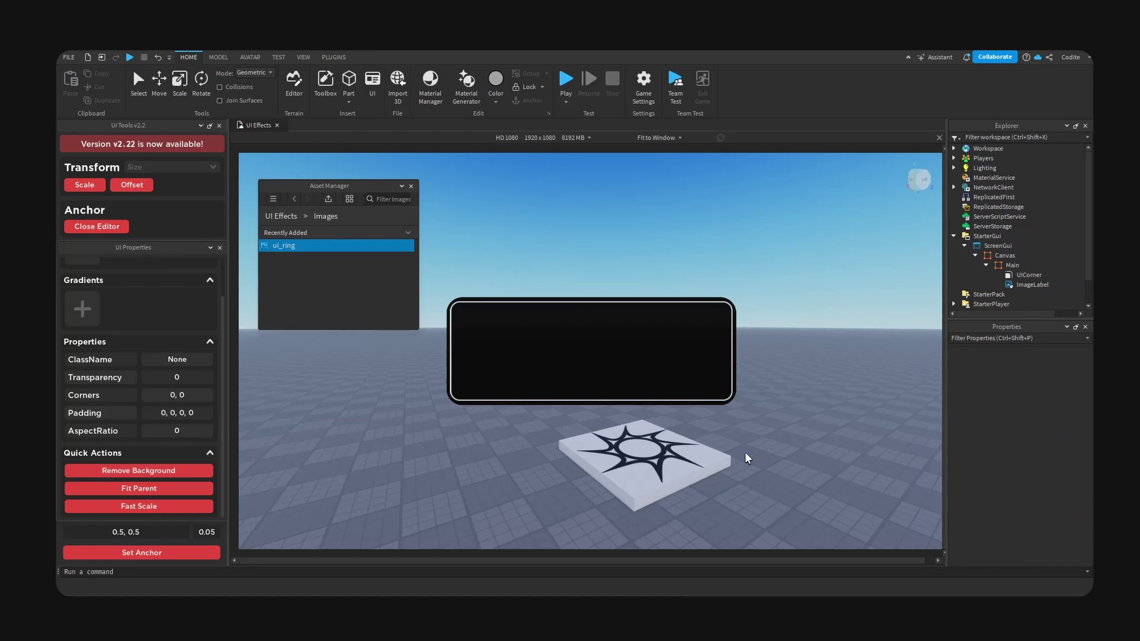
left_click(658, 138)
left_click(656, 173)
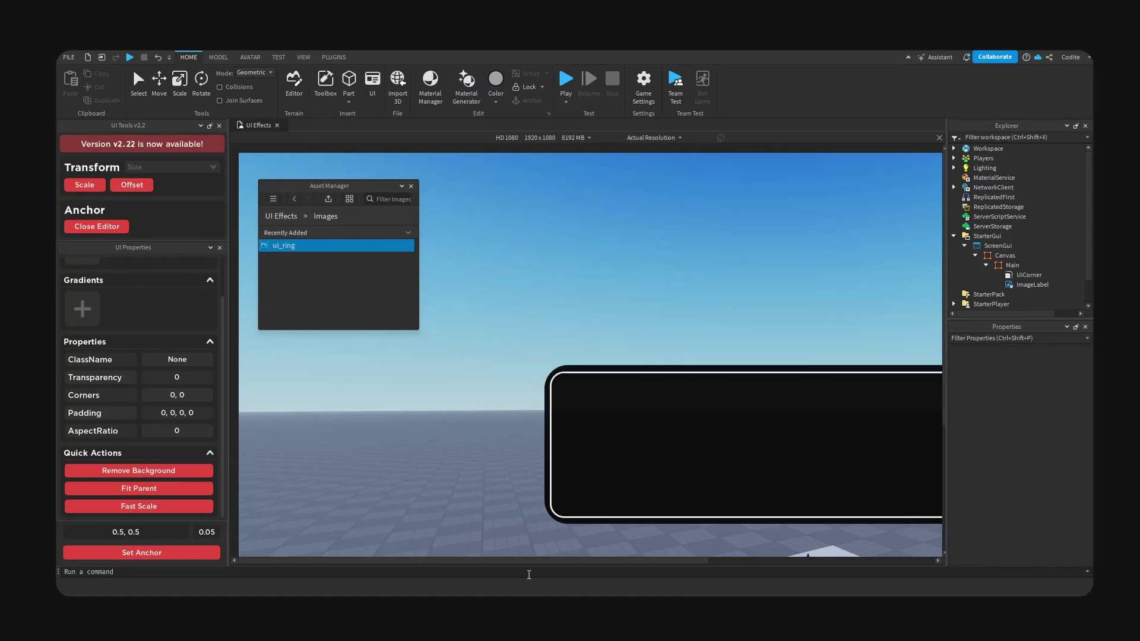
left_click_drag(499, 562, 615, 560)
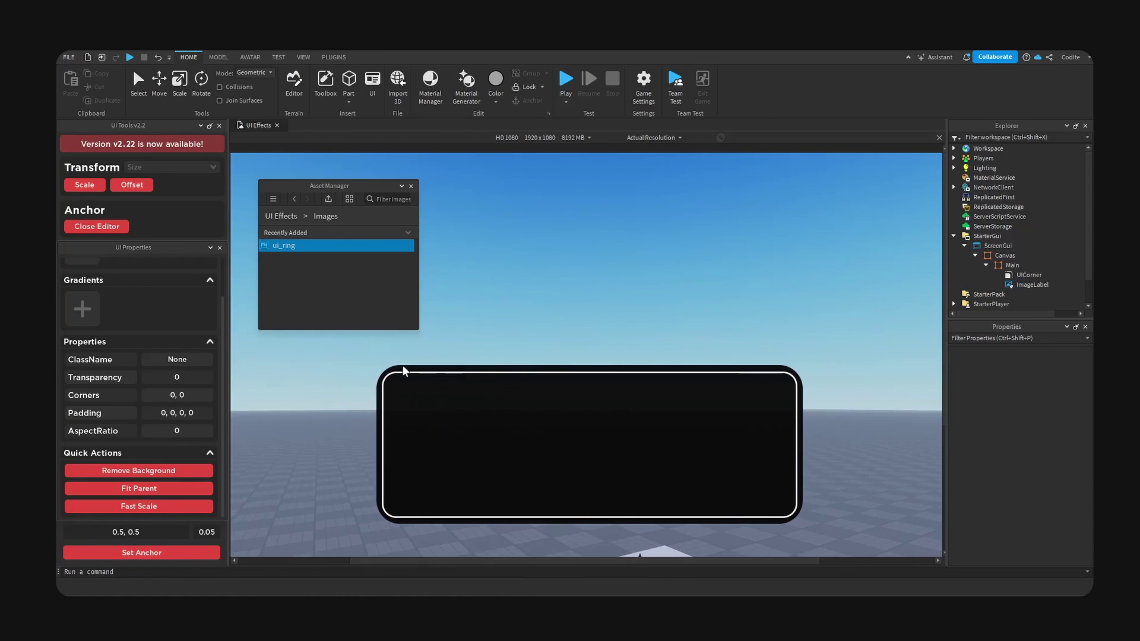
Change Main's UICorner radius scale to 0.125
left_click(1013, 265)
left_click(1029, 274)
left_click(954, 366)
left_click(1062, 378)
type("0.15")
key("Return")
left_click(1063, 377)
type(".125")
key("Return")
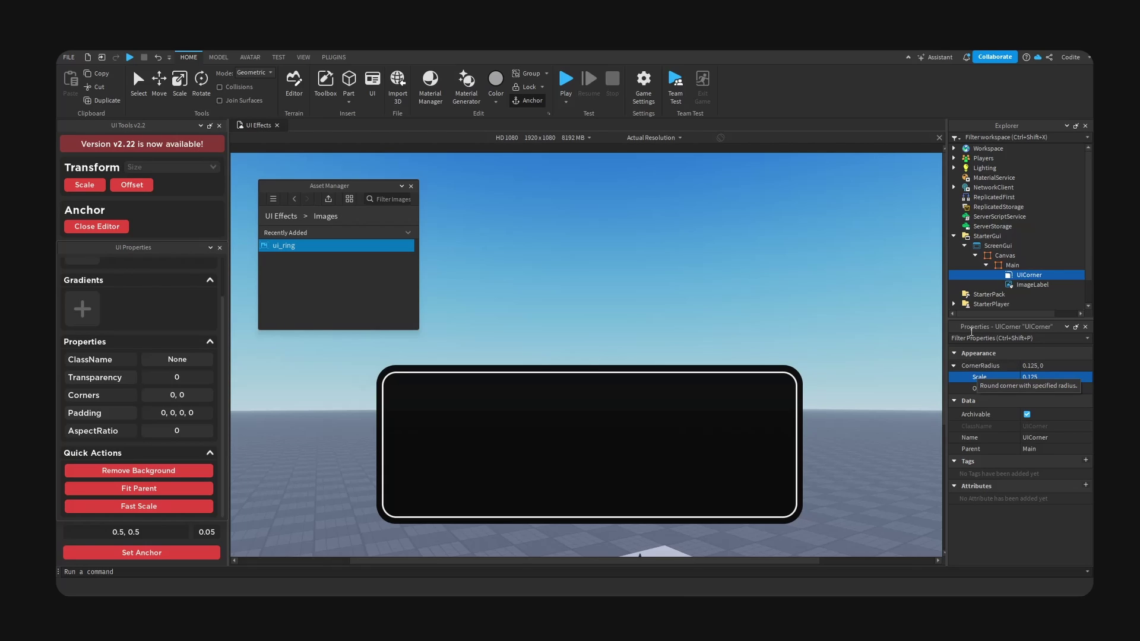
Select the ring ImageLabel under Main and tint its ImageColor3 cyan #00c3ff
left_click(1012, 265)
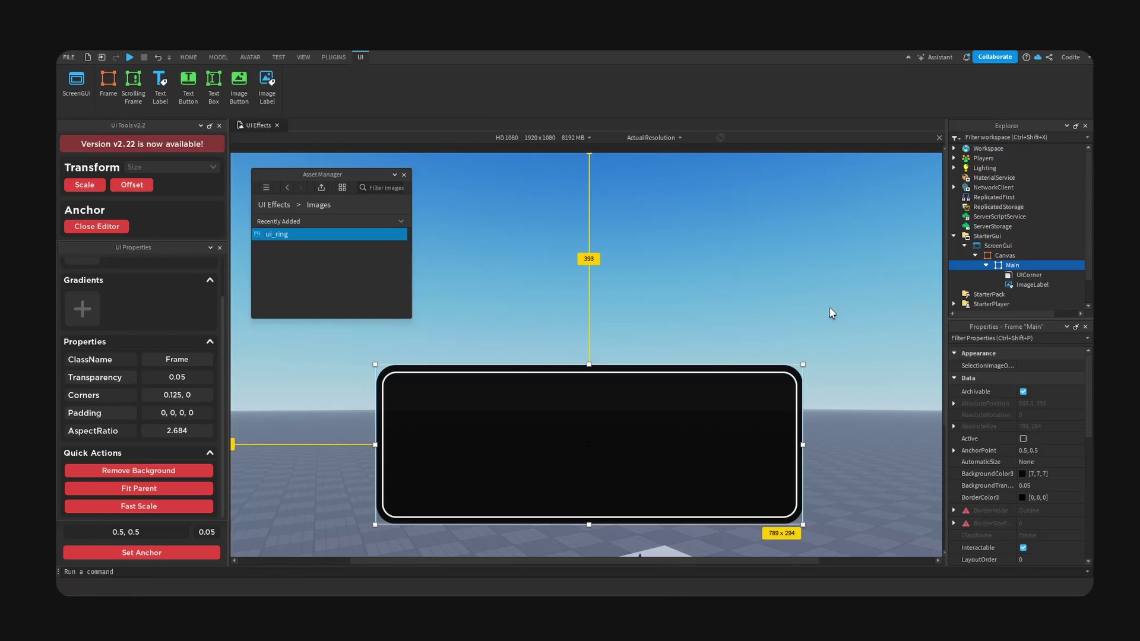
left_click(484, 373)
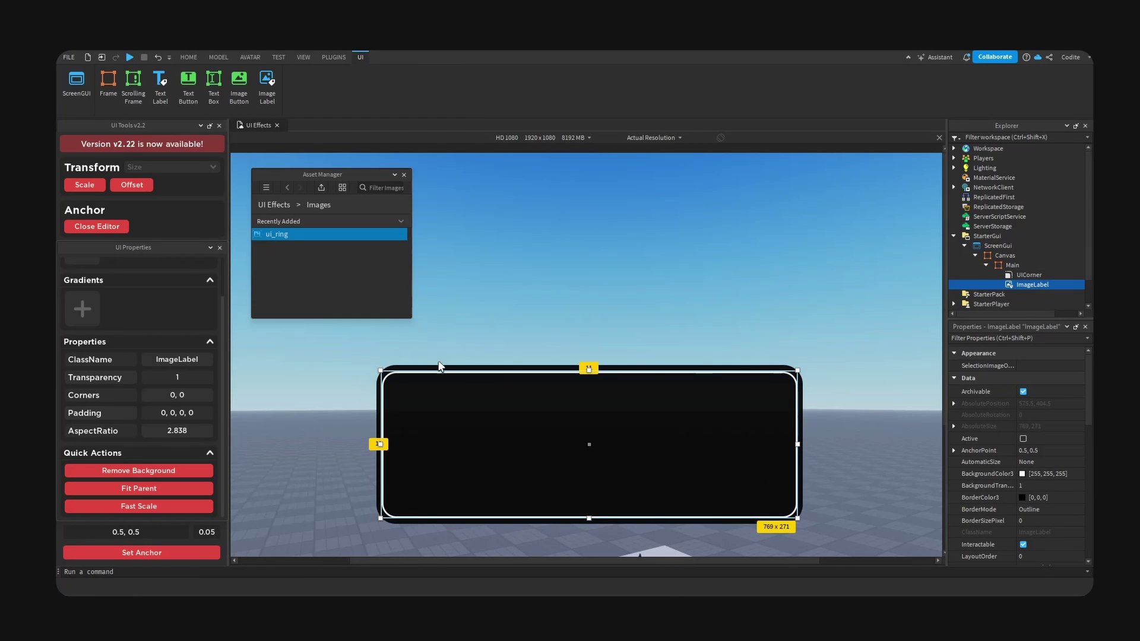
scroll(1018, 451, "down", 5)
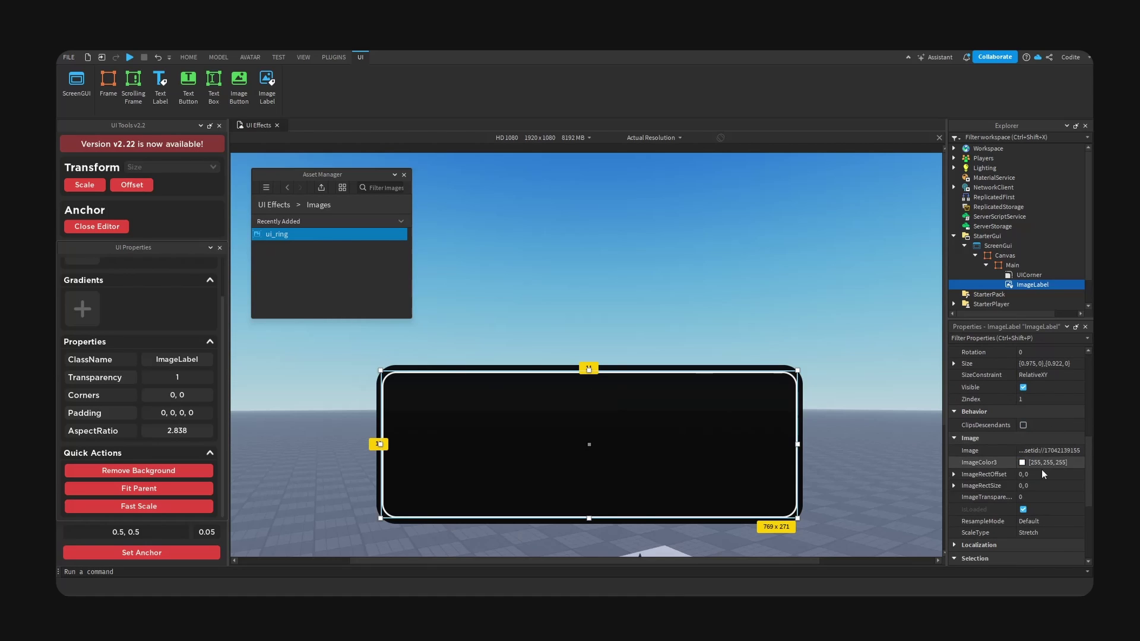
left_click(1022, 463)
left_click_drag(591, 215, 868, 180)
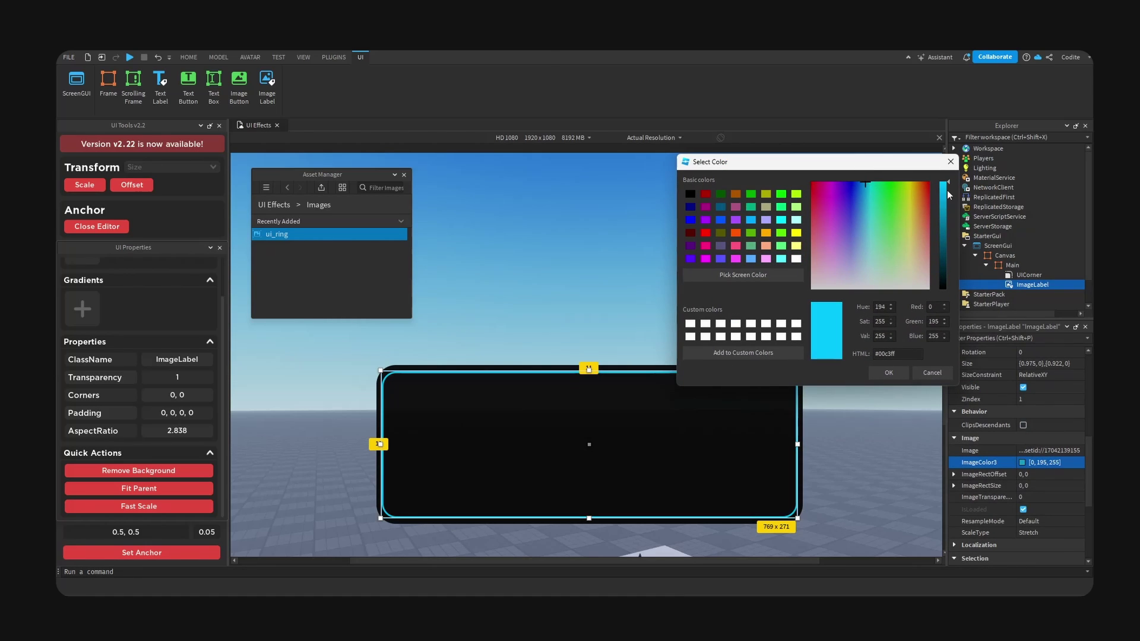
mouse_move(946, 190)
left_mouse_down()
mouse_move(948, 213)
mouse_move(948, 178)
left_mouse_up()
left_click_drag(879, 161, 730, 144)
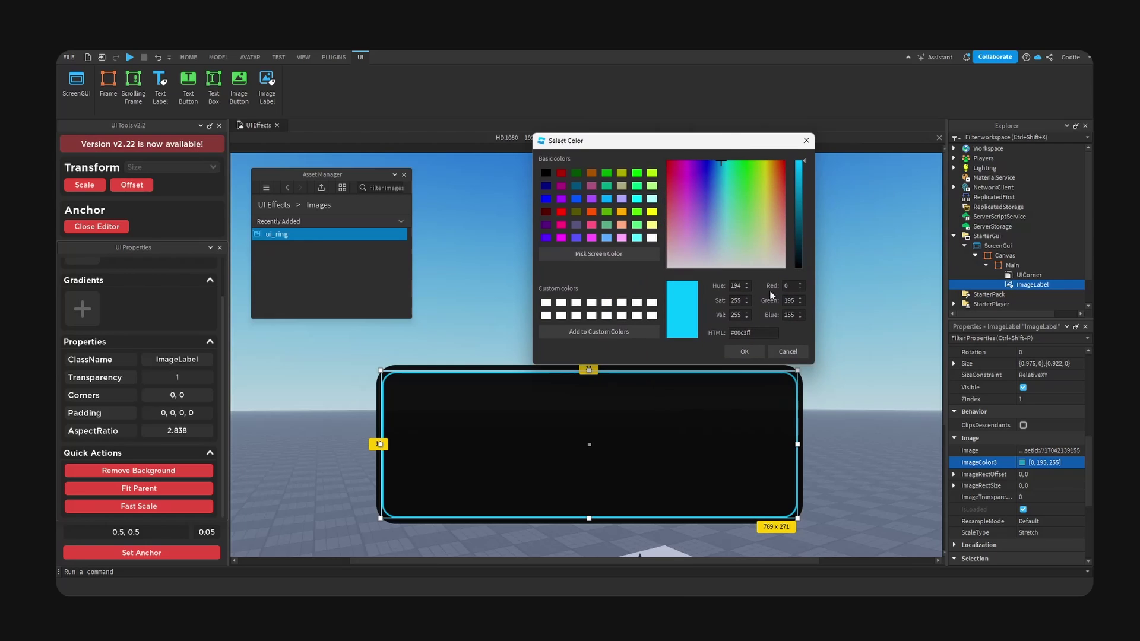
left_click(742, 348)
Change the ring's ImageColor3 to red 255, 0, 4
left_click(1023, 463)
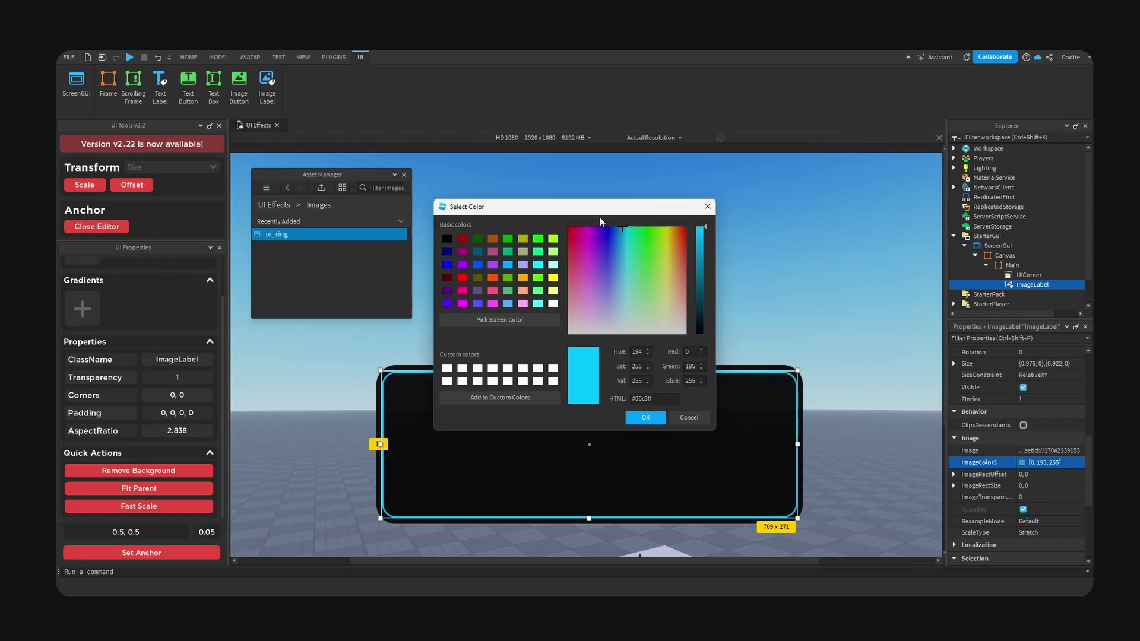
left_click_drag(871, 220, 744, 204)
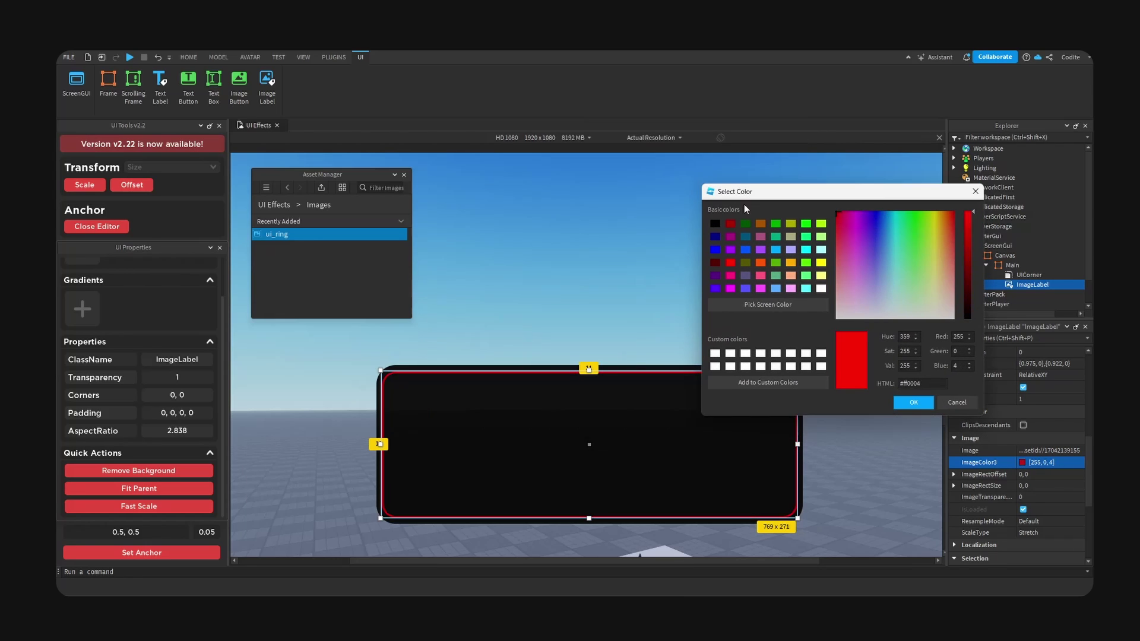
left_click(917, 404)
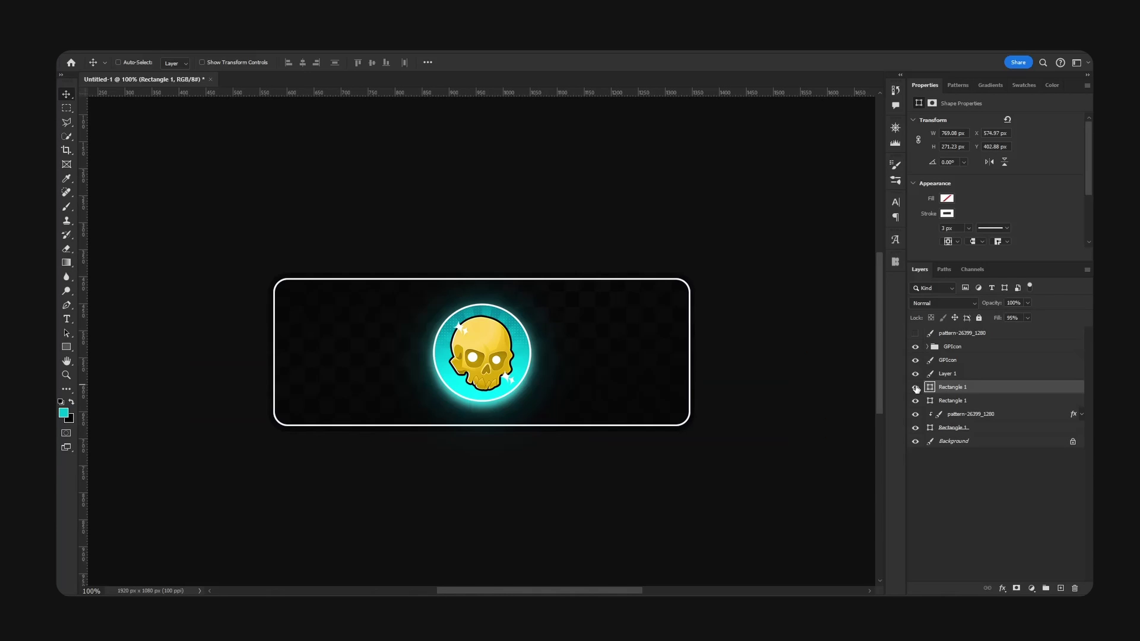
Delete the white-stroke Rectangle 1 layer and Alt-drag a pattern-26399_1280 copy above Rectangle 1
key("Delete")
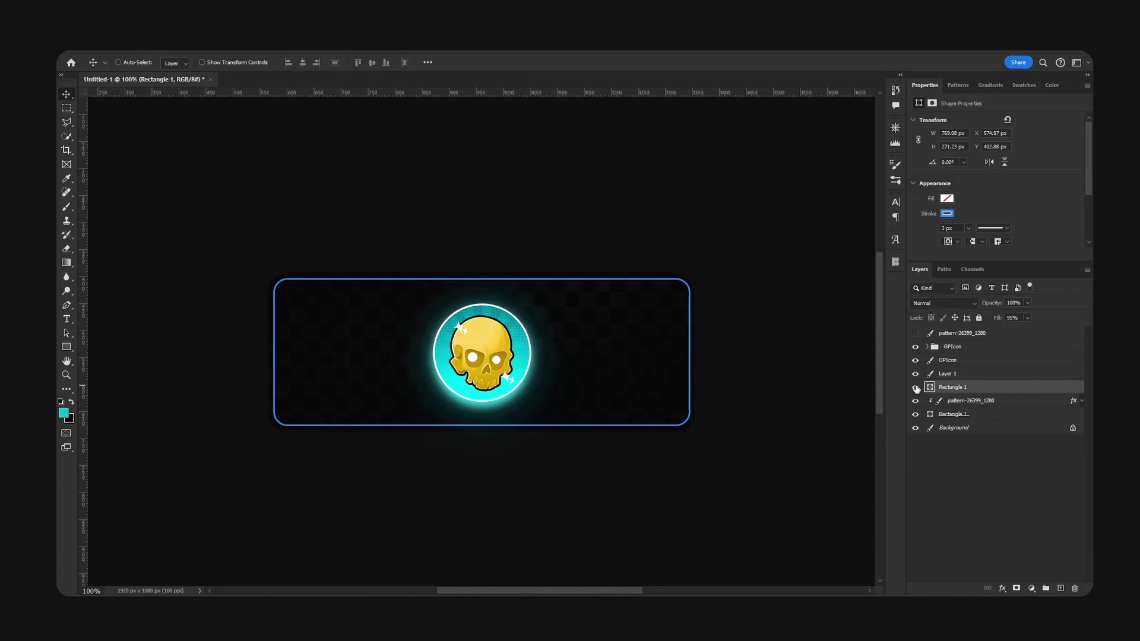
scroll(819, 409, "down", 2)
scroll(807, 408, "up", 3)
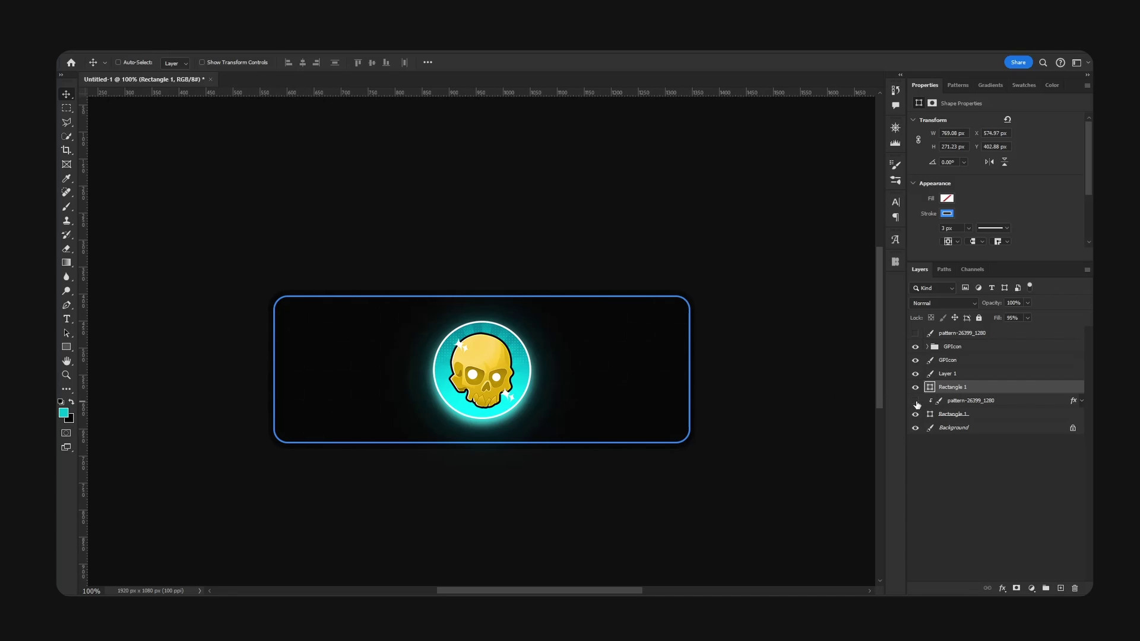
mouse_move(968, 407)
left_mouse_down()
mouse_move(967, 420)
mouse_move(963, 399)
left_mouse_up()
left_click_drag(771, 381, 746, 294)
Hide Background and give the pattern copy a white #ffffff Color Overlay
left_click(915, 440)
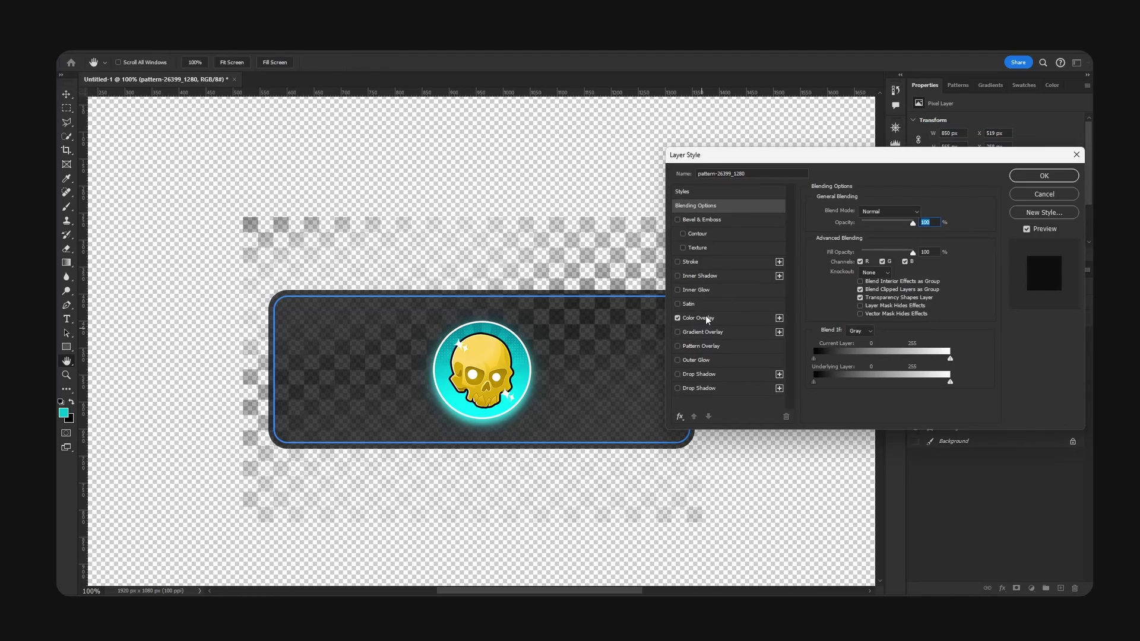
left_click(698, 317)
left_click(923, 212)
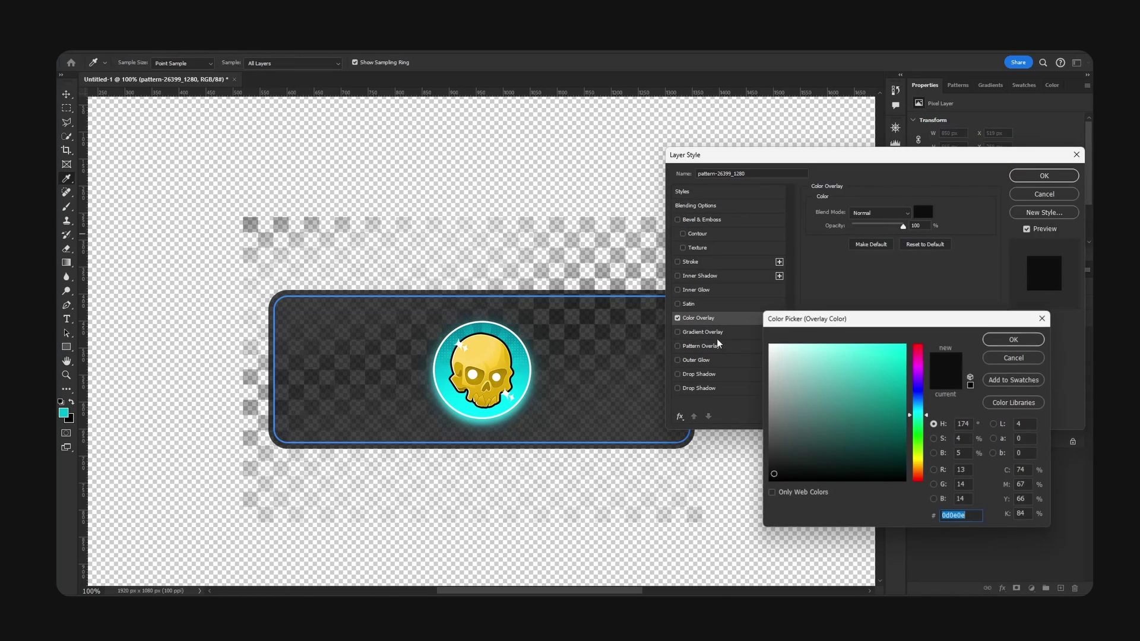
type("ffffff")
left_click(1013, 339)
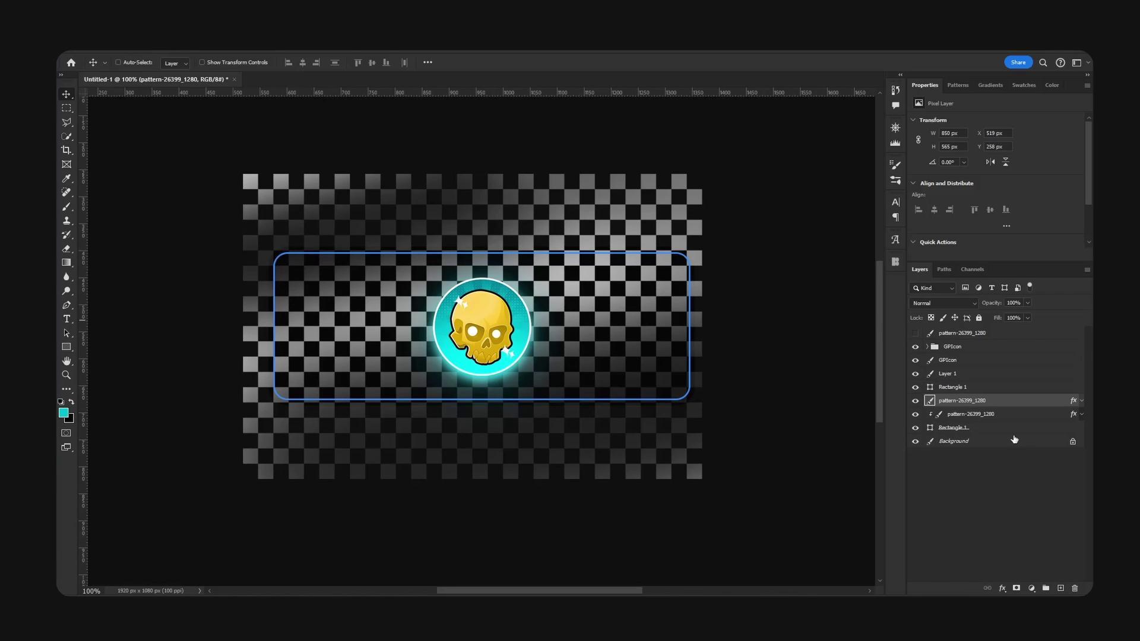
Rasterize the pattern copy's layer style and load the rounded rectangle as a selection
right_click(1007, 404)
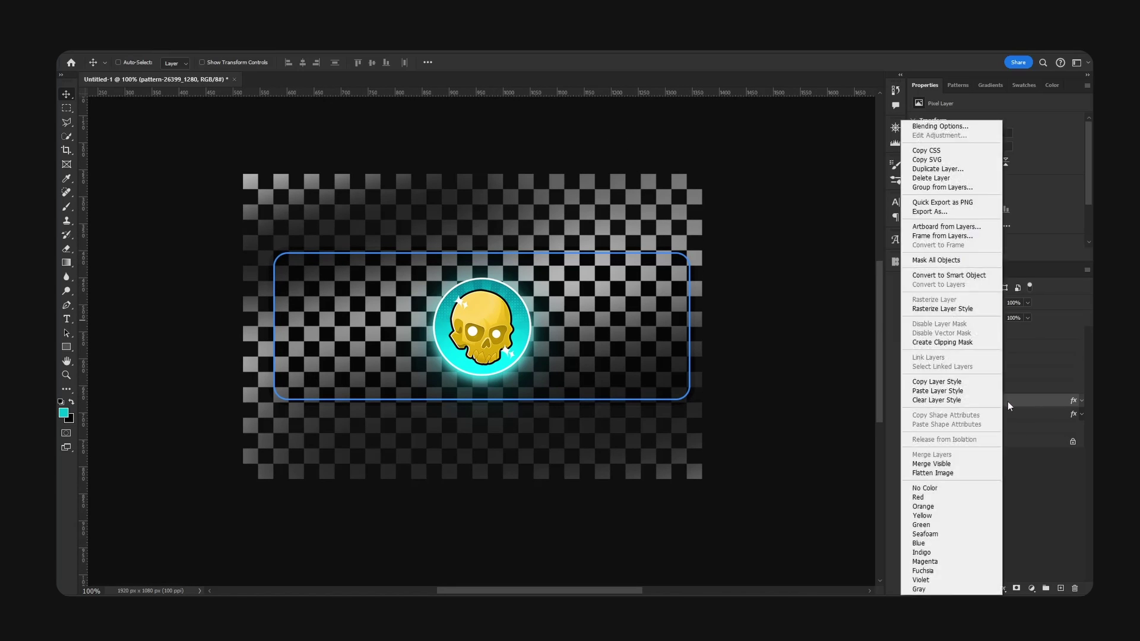
left_click(945, 309)
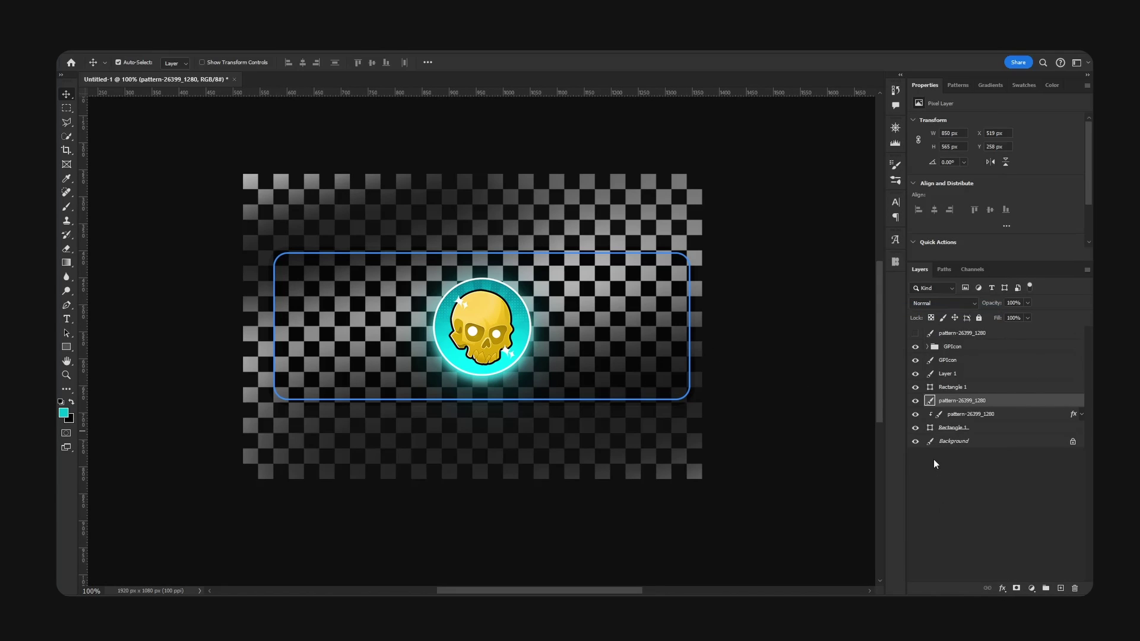
left_click(930, 428, "ctrl")
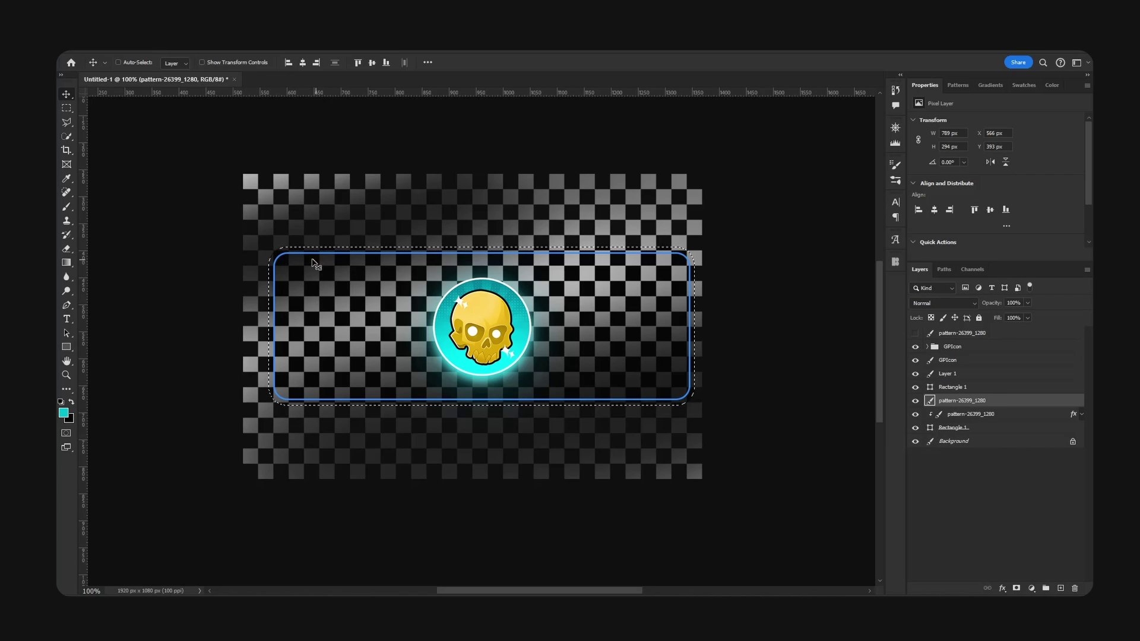
left_click(915, 401)
left_click(917, 401)
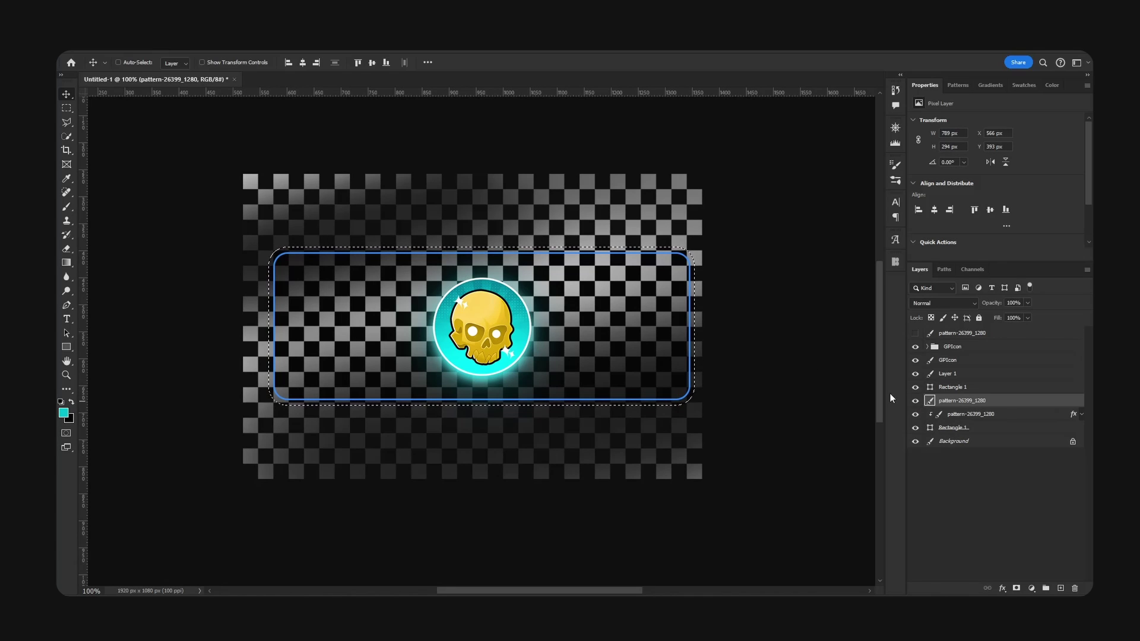
Invert the selection and erase the pattern outside the 789 × 294 rounded rectangle
left_click(66, 110)
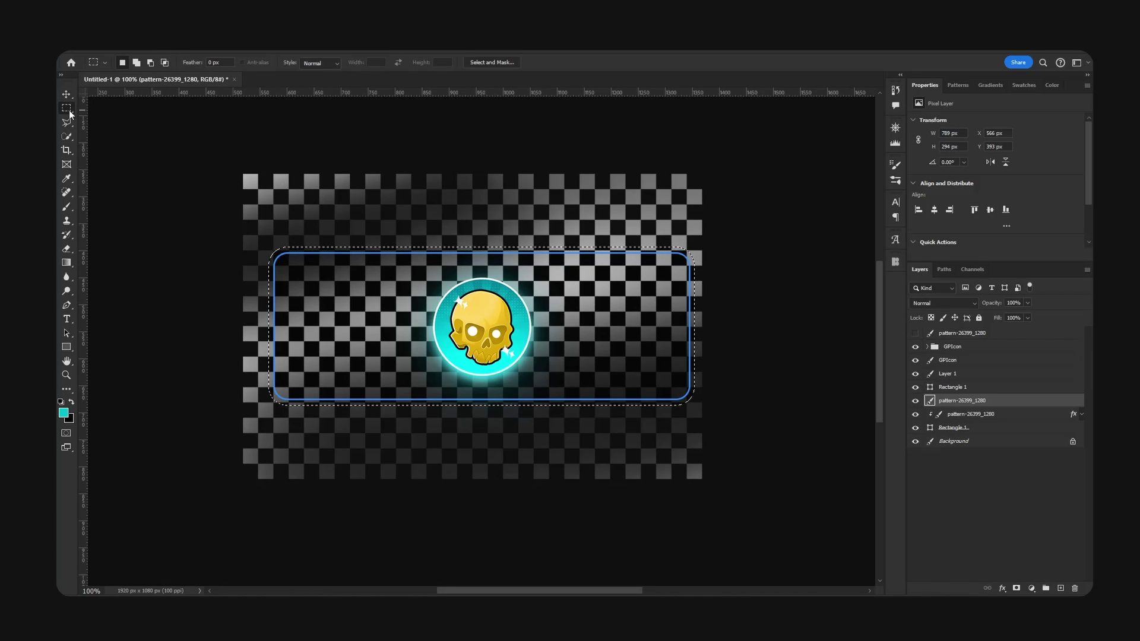
right_click(505, 275)
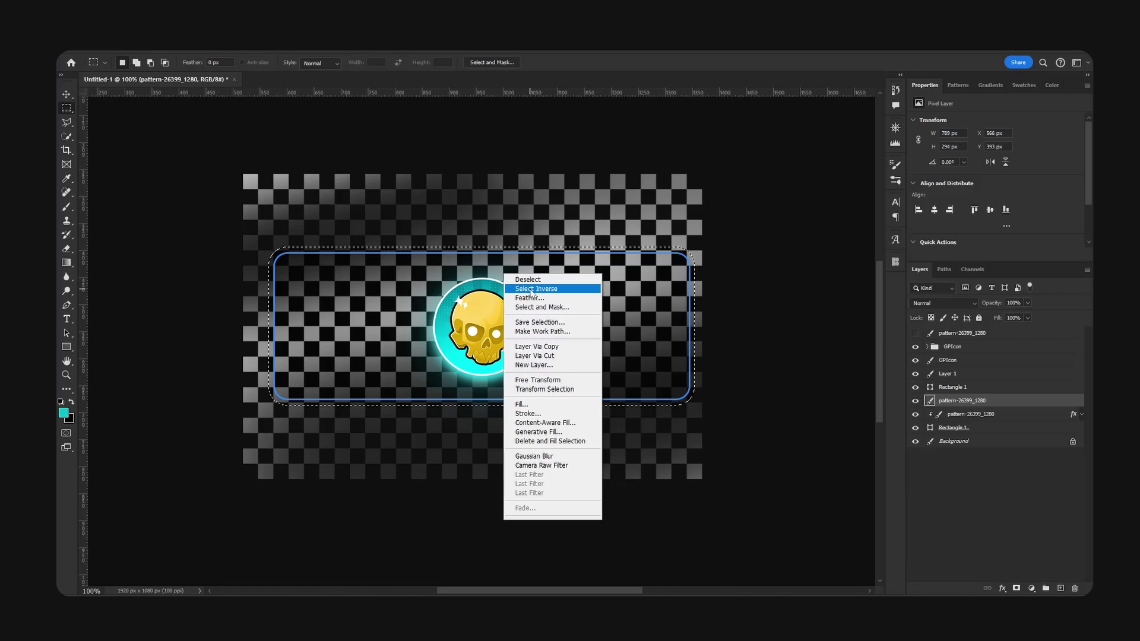
left_click(531, 289)
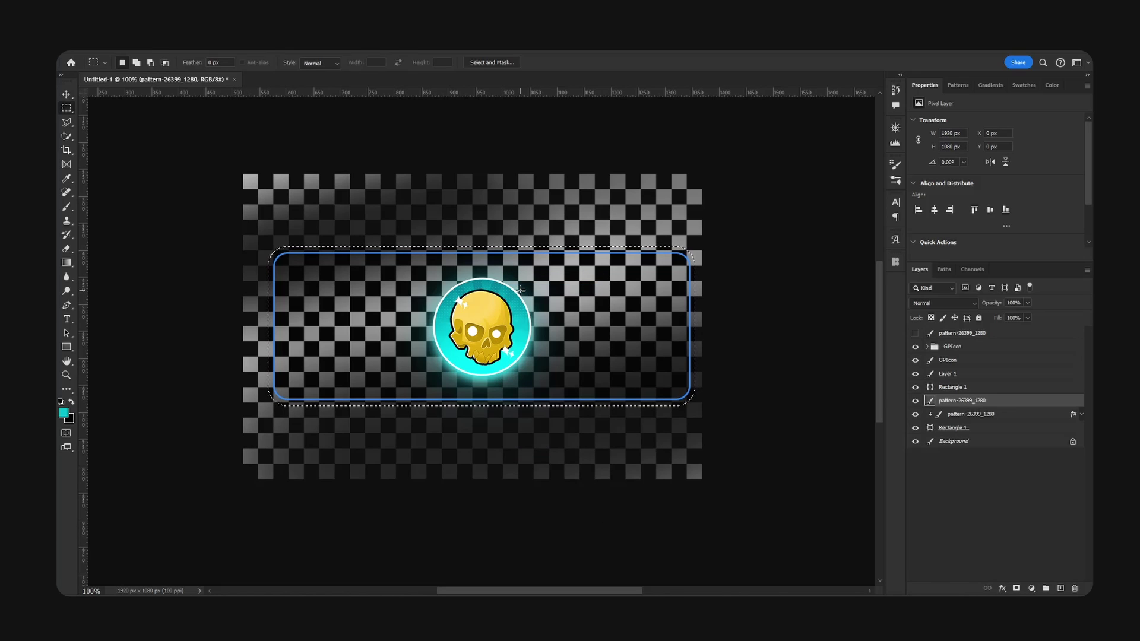
key("Delete")
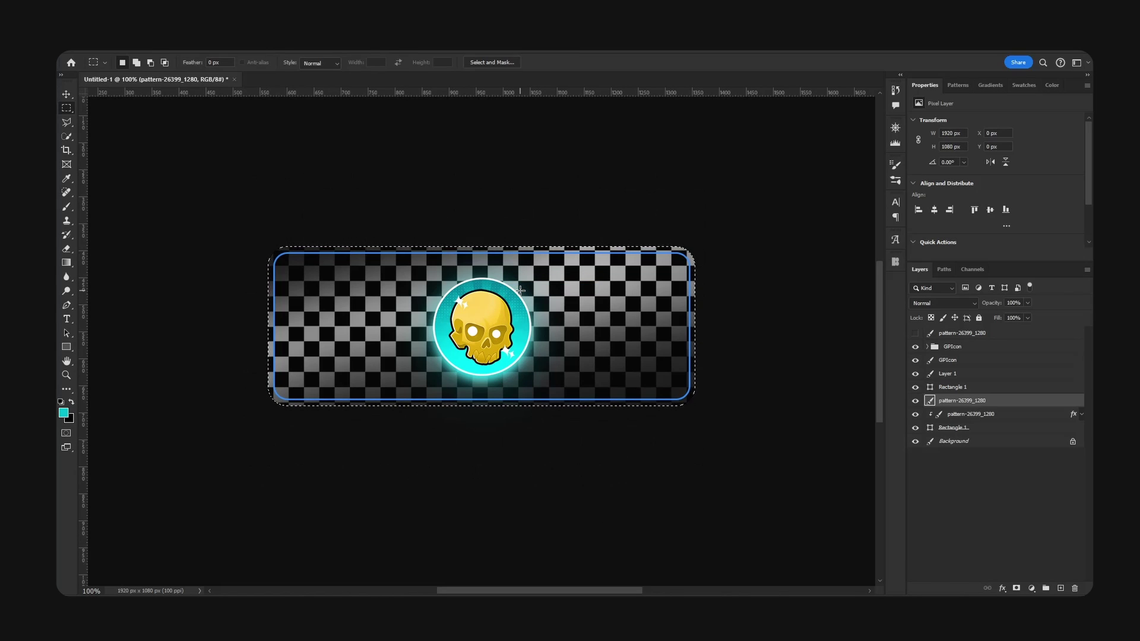
key("ctrl+d")
key("v")
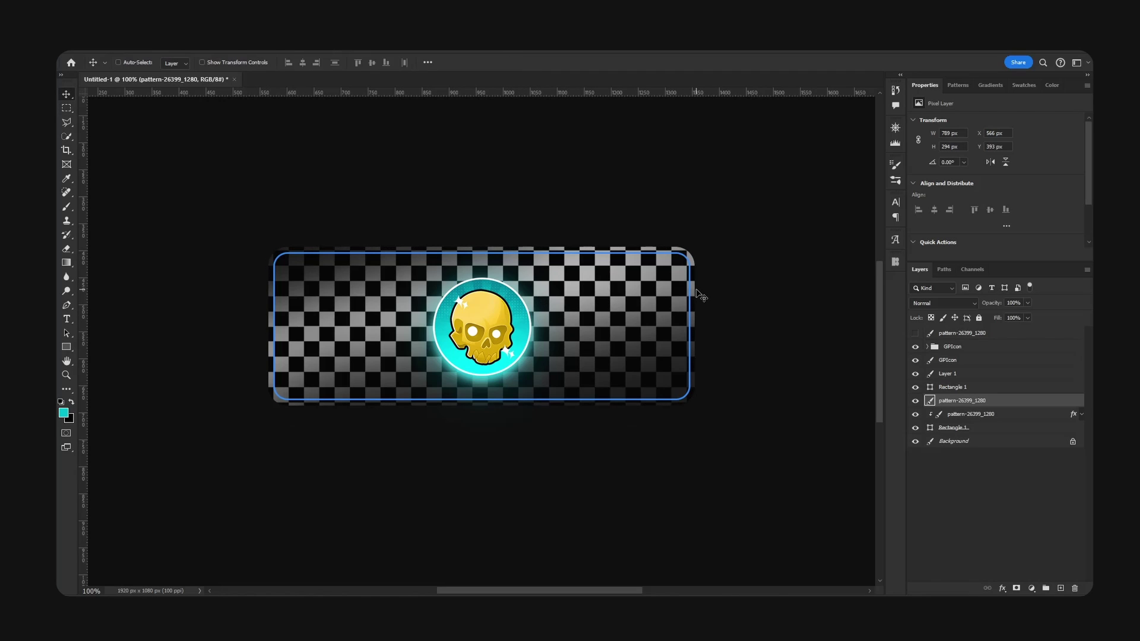
Toggle the trimmed pattern layer's visibility to compare, then bring up its export options
left_click(915, 401)
left_click(915, 401)
left_click(915, 401)
left_click(914, 401)
left_click(915, 401)
left_click(915, 401)
right_click(966, 405)
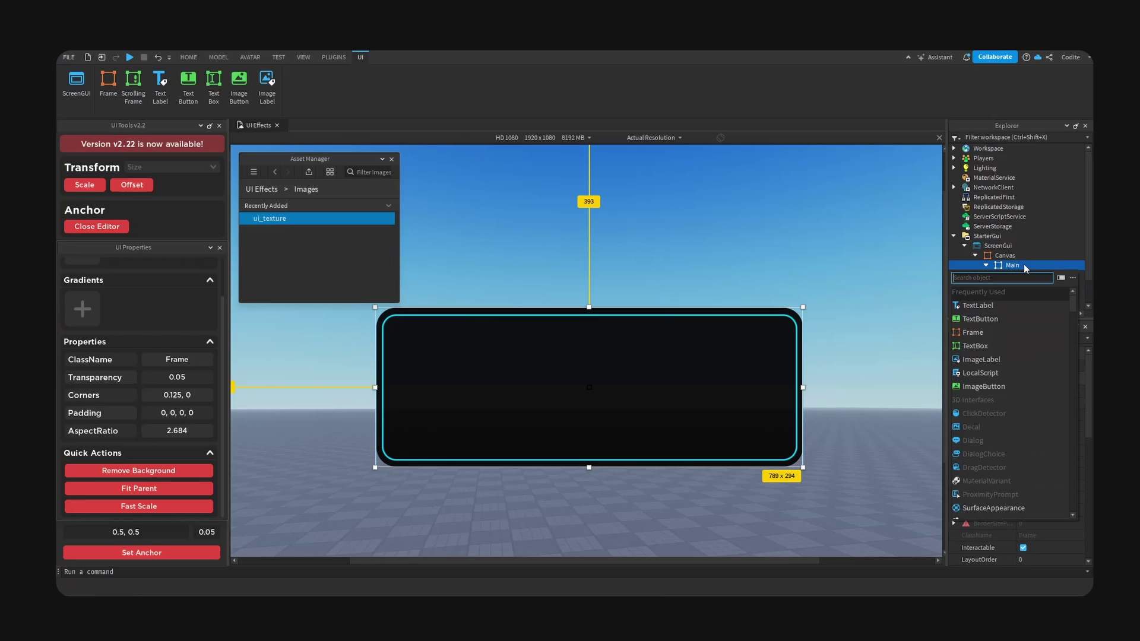
Insert an ImageLabel under Main and rename it Texture
type("image")
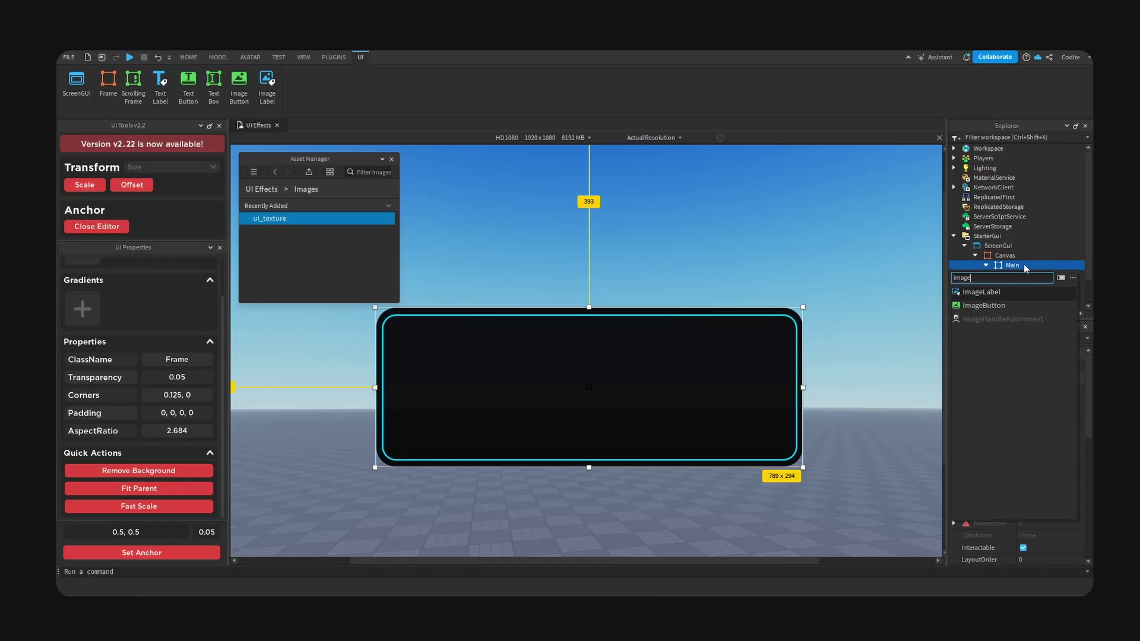
key("Return")
scroll(1041, 237, "down", 1)
left_click(1034, 257)
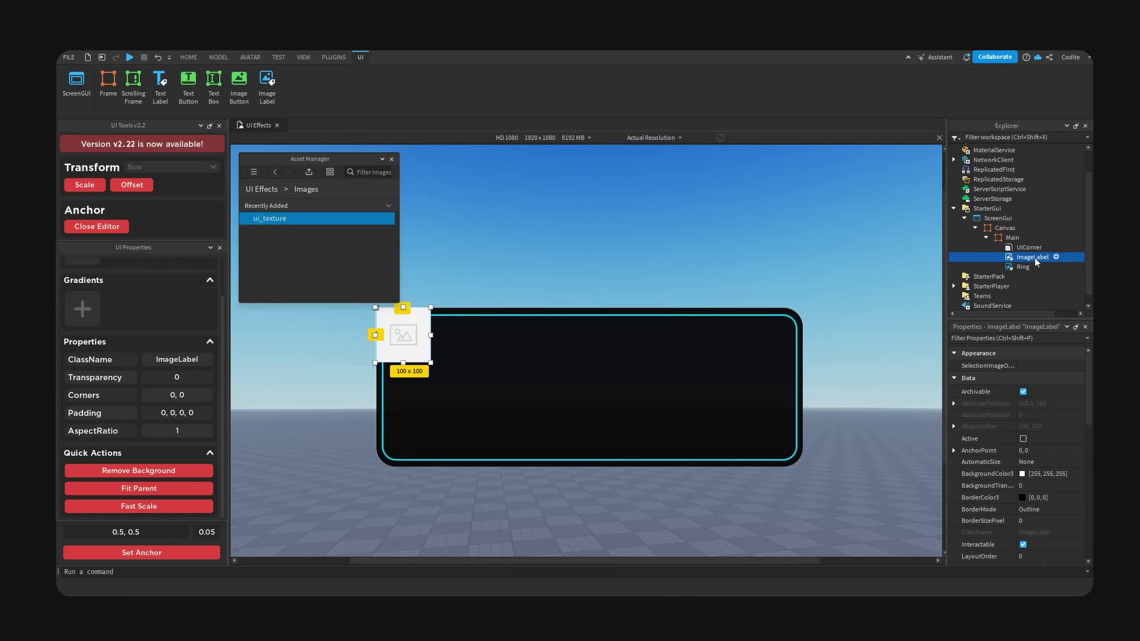
key("F2")
type("Texture")
key("Return")
Anchor Texture, set its Image to the ui_texture ID, fit it to parent, remove background
left_click(191, 552)
right_click(308, 223)
left_click(340, 238)
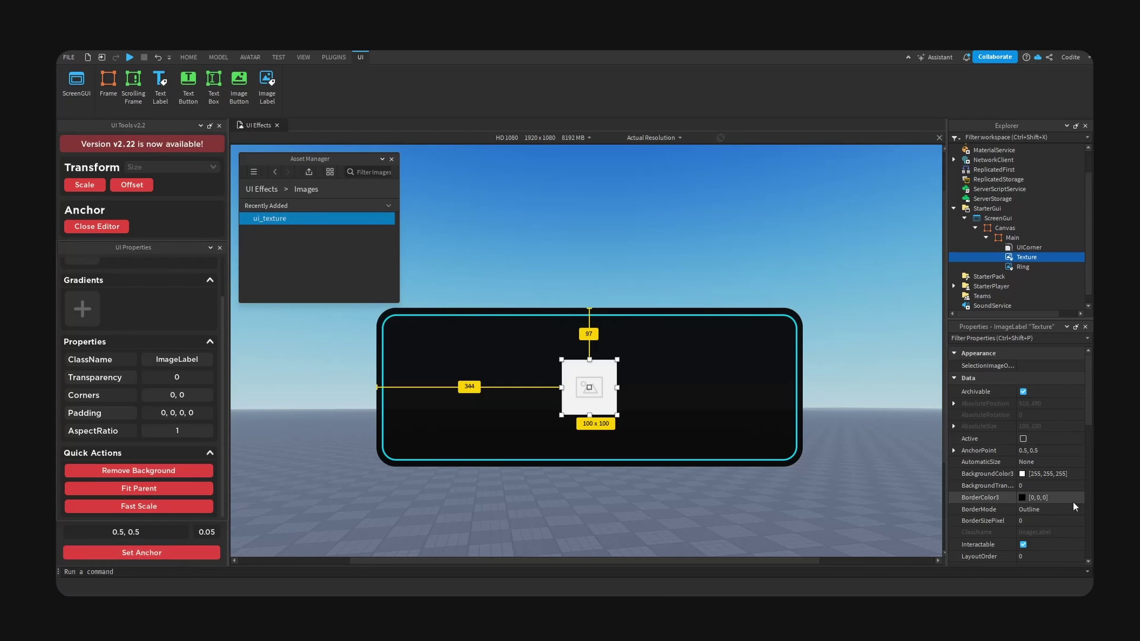
scroll(1067, 505, "down", 10)
left_click(1055, 452)
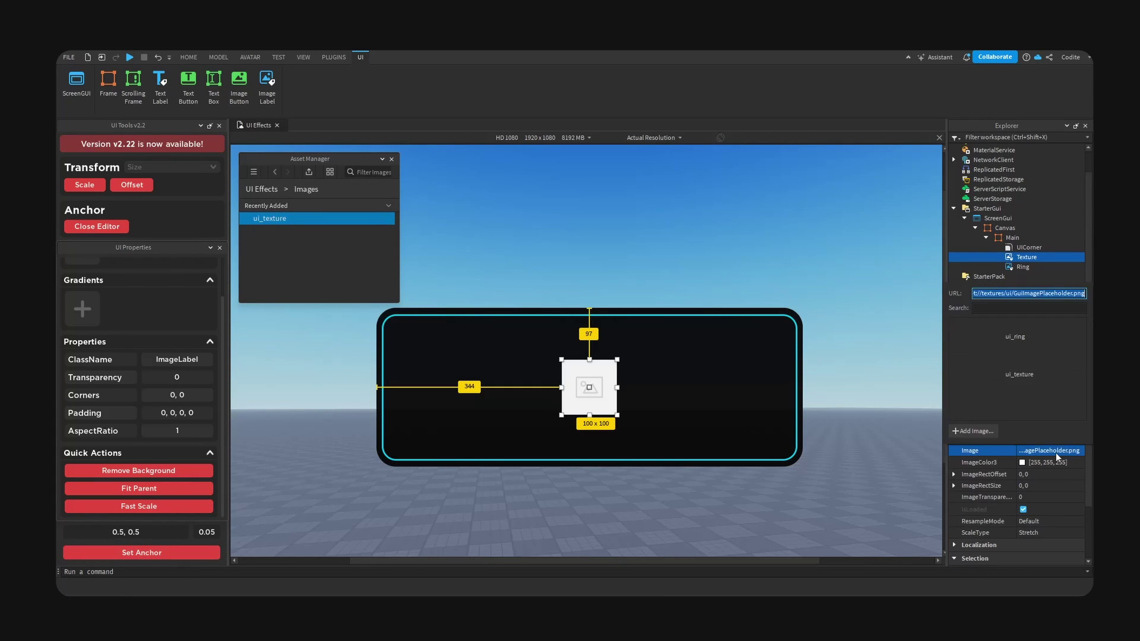
key("ctrl+v")
key("Return")
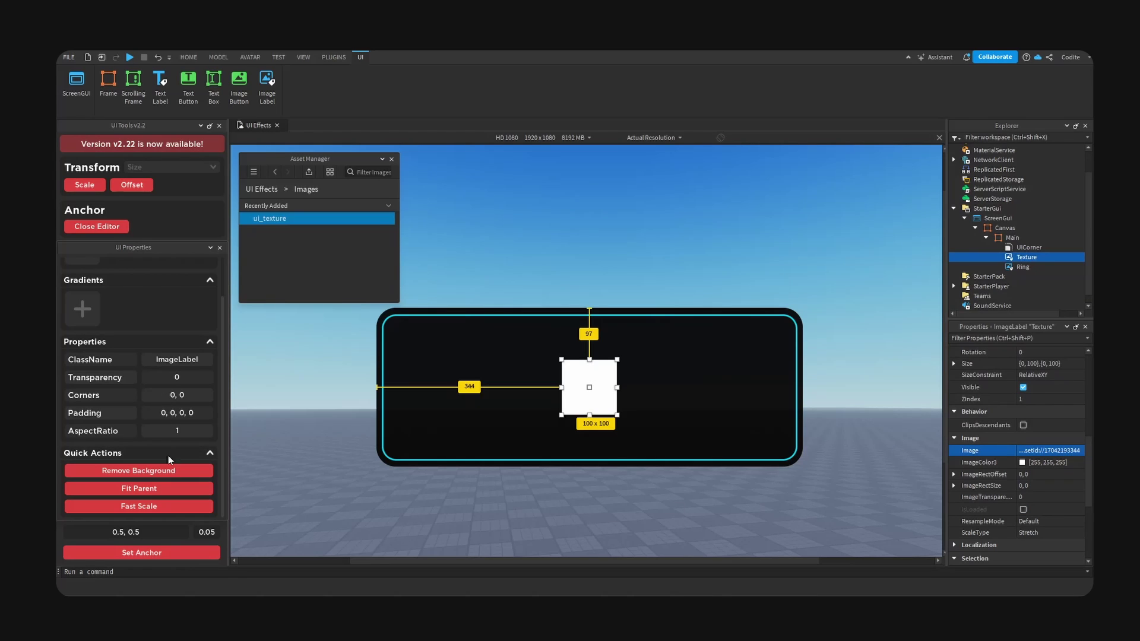
left_click(158, 488)
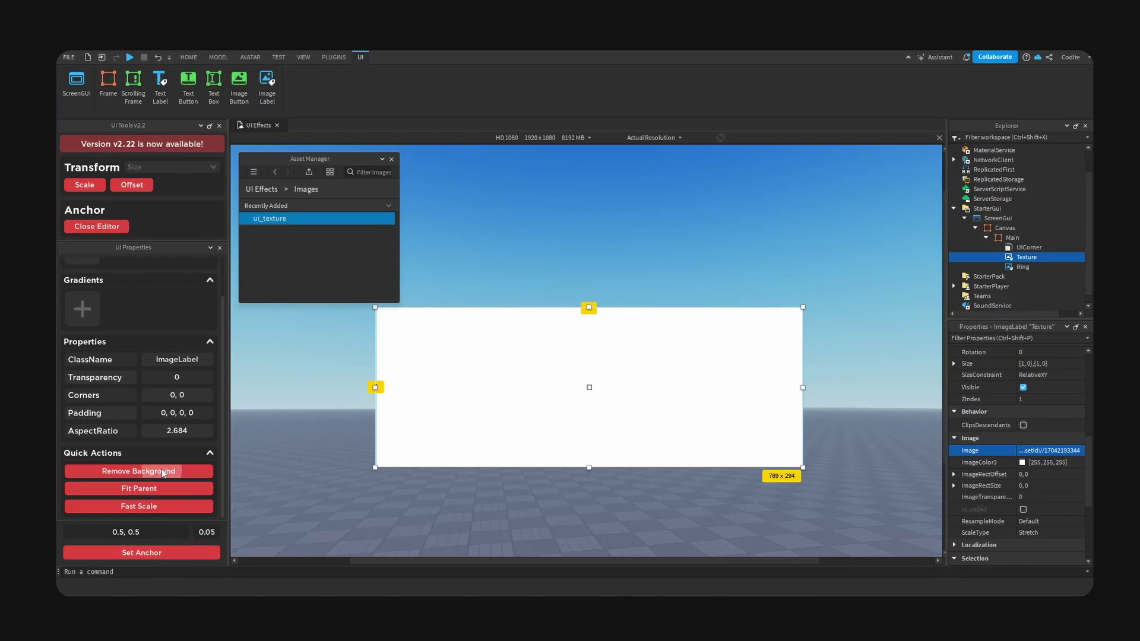
left_click(161, 470)
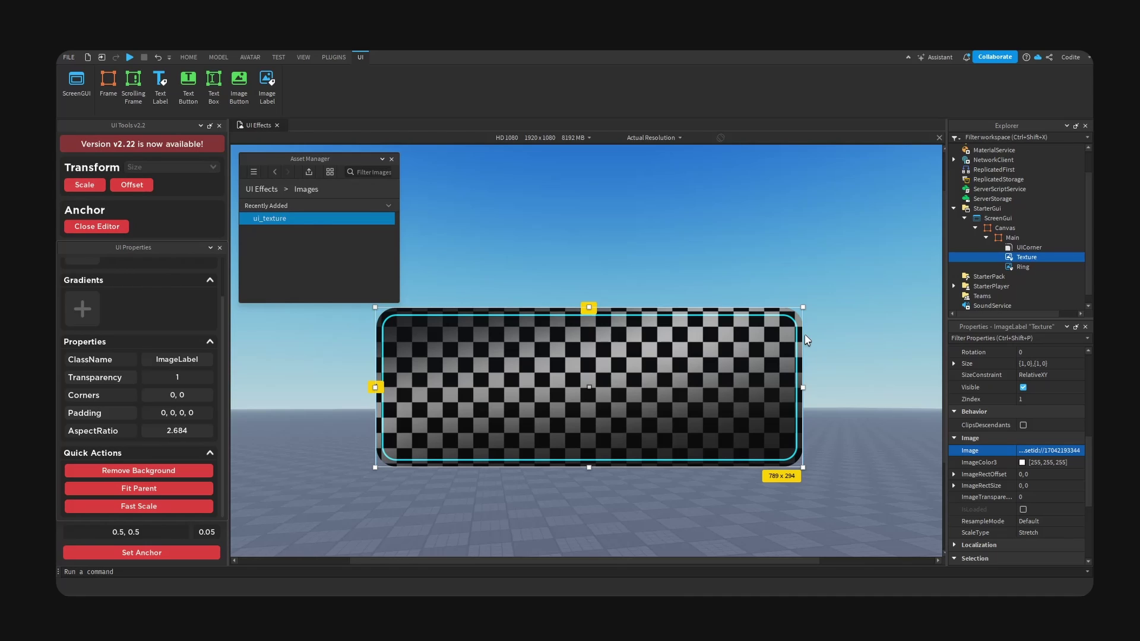
Tint the Texture's ImageColor3 dark grey 21, 21, 21
left_click(1021, 462)
left_click(925, 240)
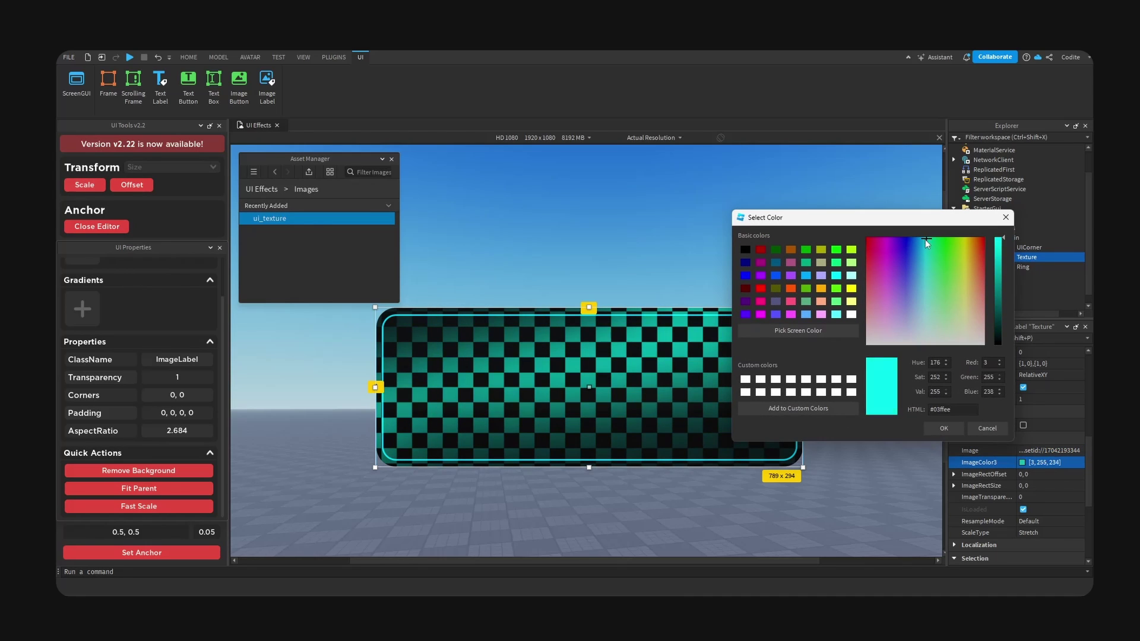
left_click_drag(1002, 244, 996, 332)
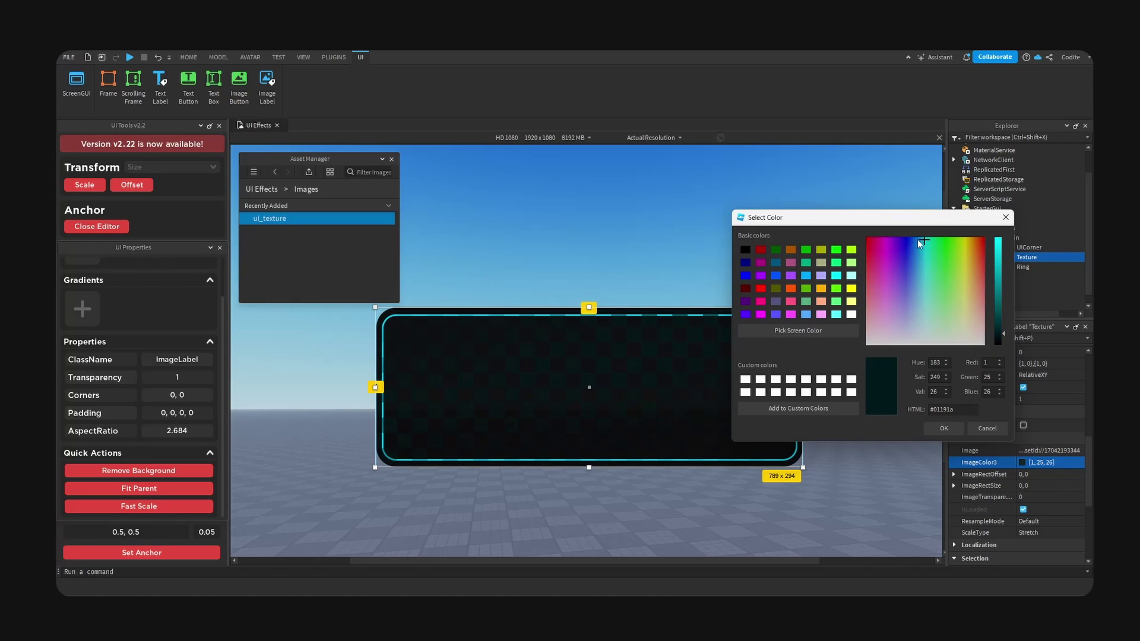
left_click_drag(918, 240, 817, 372)
mouse_move(997, 334)
left_mouse_down()
mouse_move(996, 344)
mouse_move(1002, 336)
left_mouse_up()
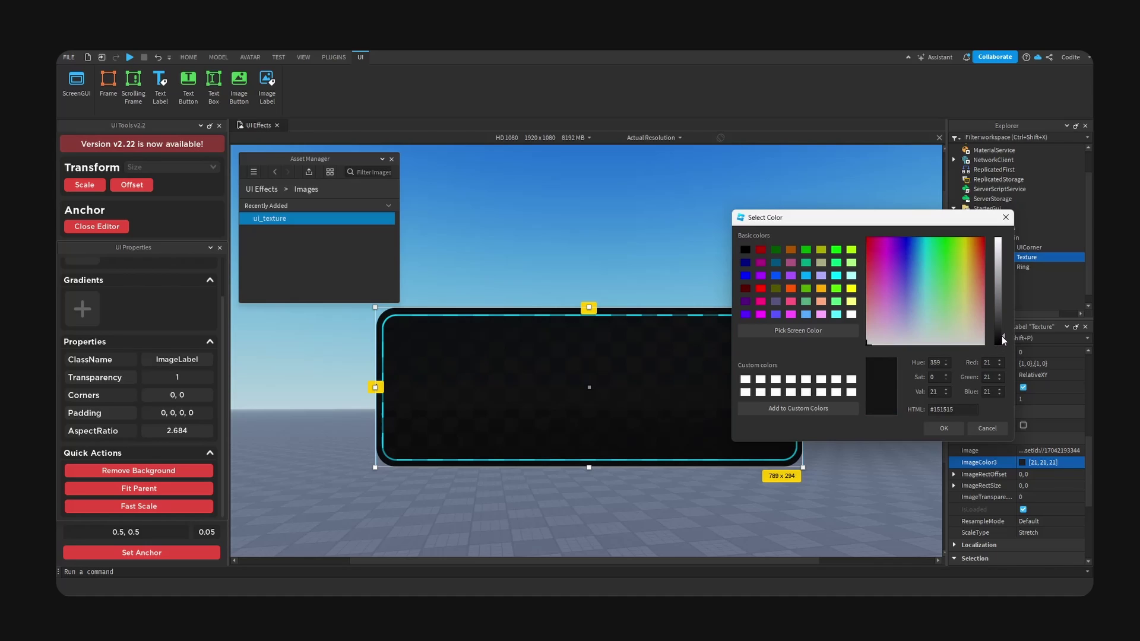
left_click(944, 430)
Delete the Ring image, then undo to restore it
left_click(1020, 267)
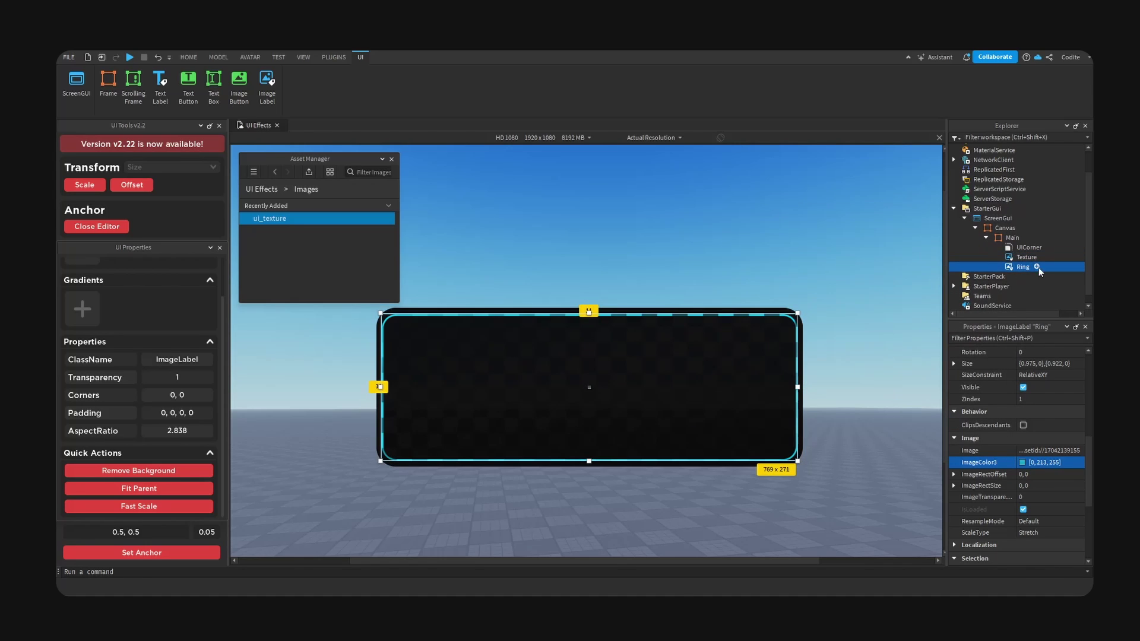
key("Delete")
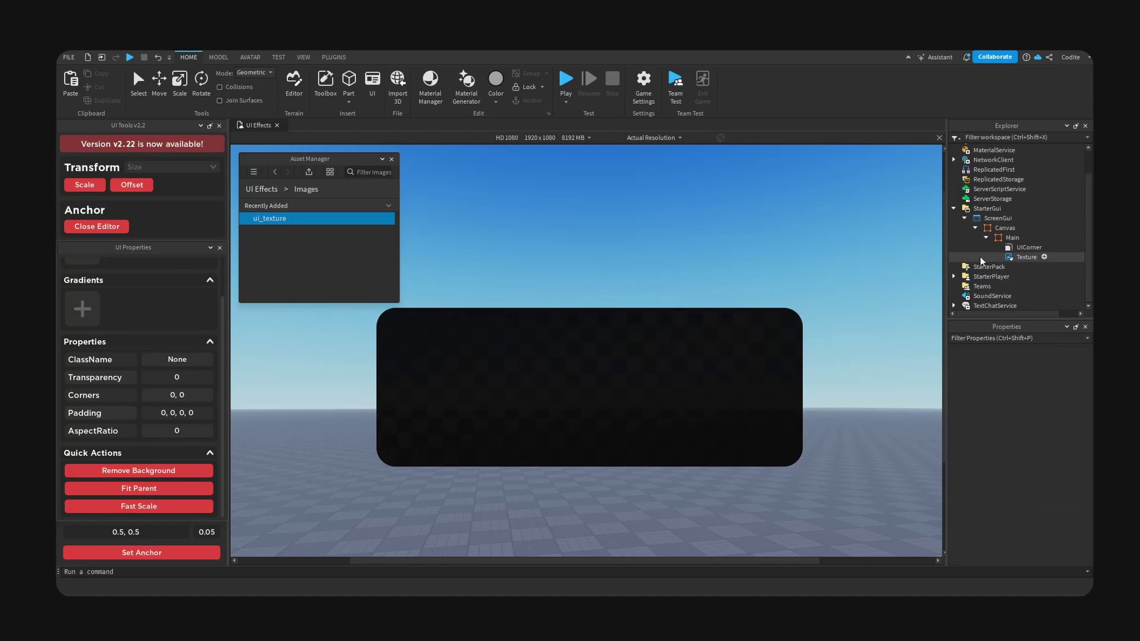
key("ctrl+z")
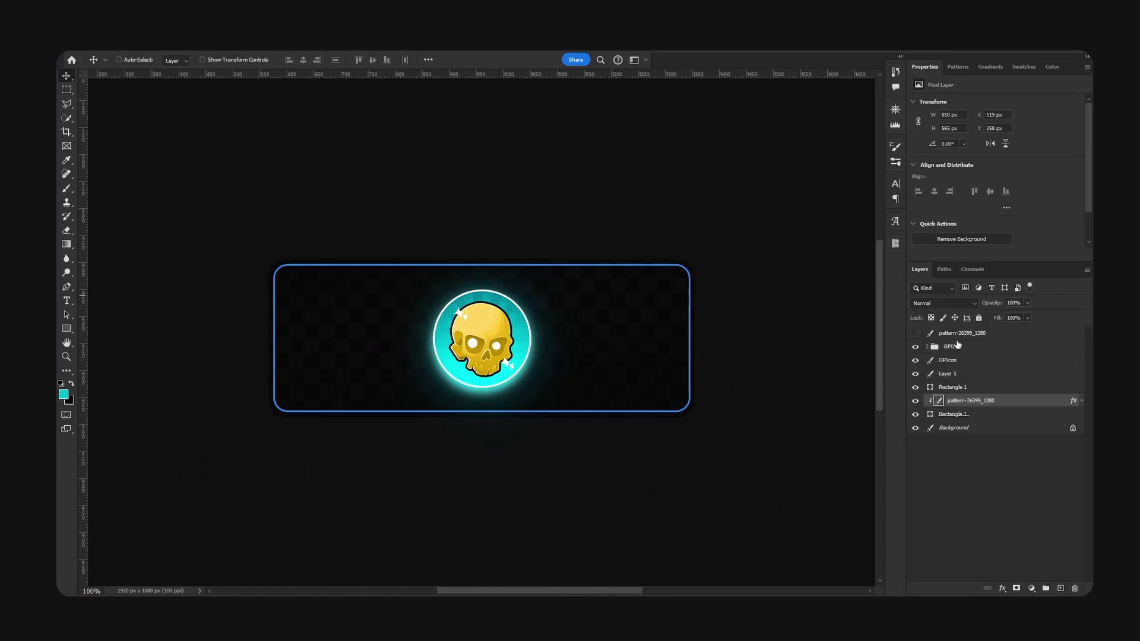
left_click(969, 349)
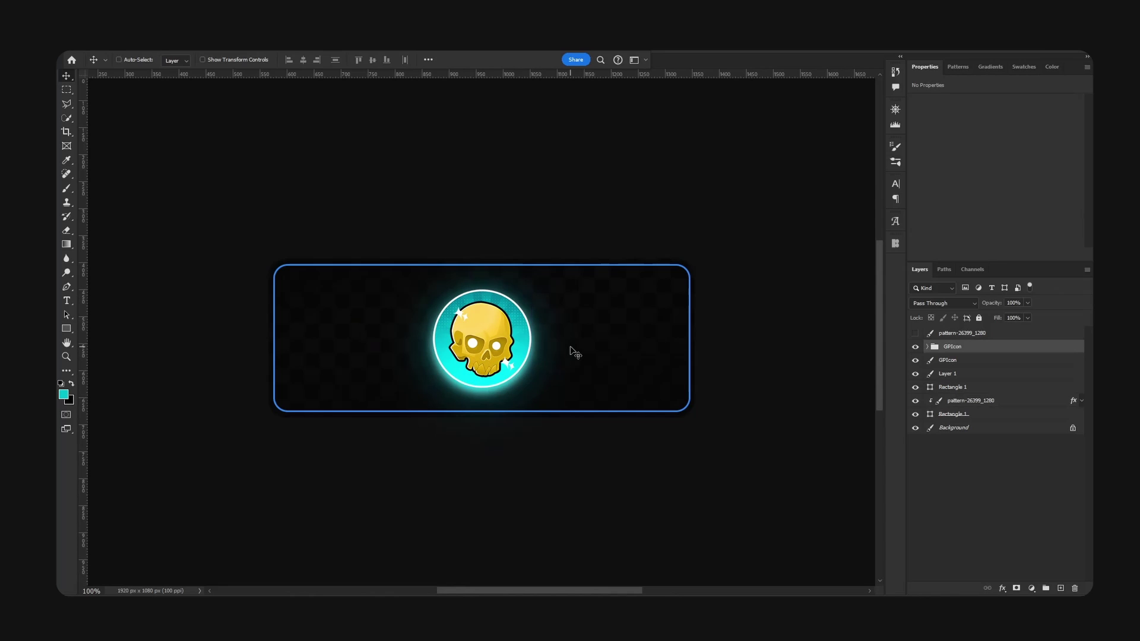
Hide the GPIcon group, shift GPIcon and Layer 1 up-left, and merge them with Ctrl+E
key("ctrl+plus")
left_click(915, 346)
left_click(950, 360)
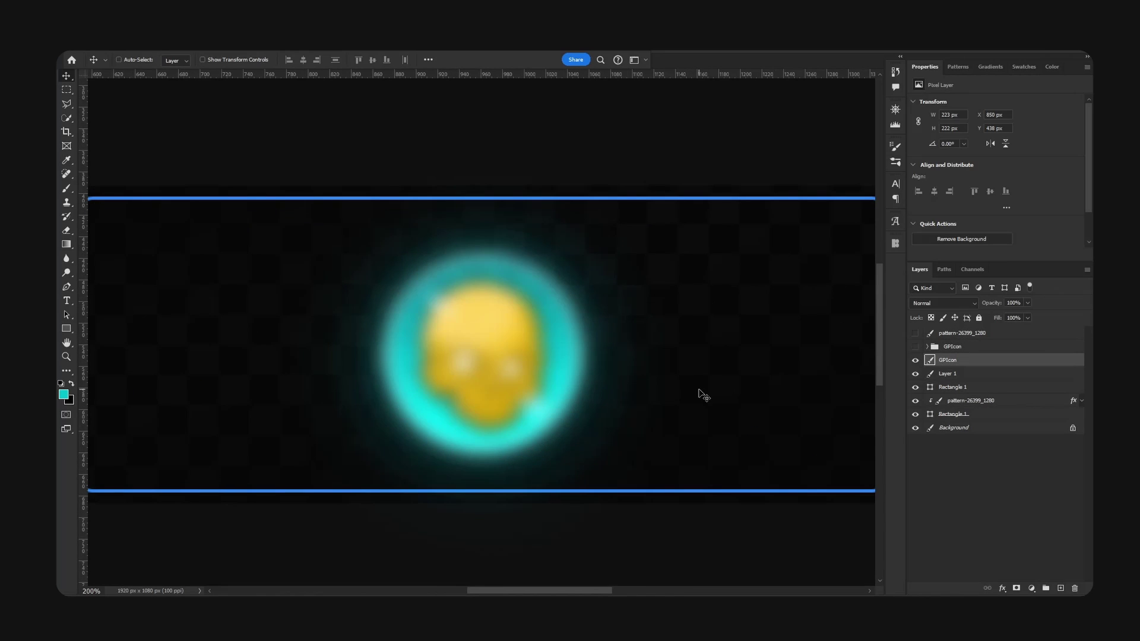
left_click(962, 374, "ctrl")
left_click_drag(668, 373, 629, 367)
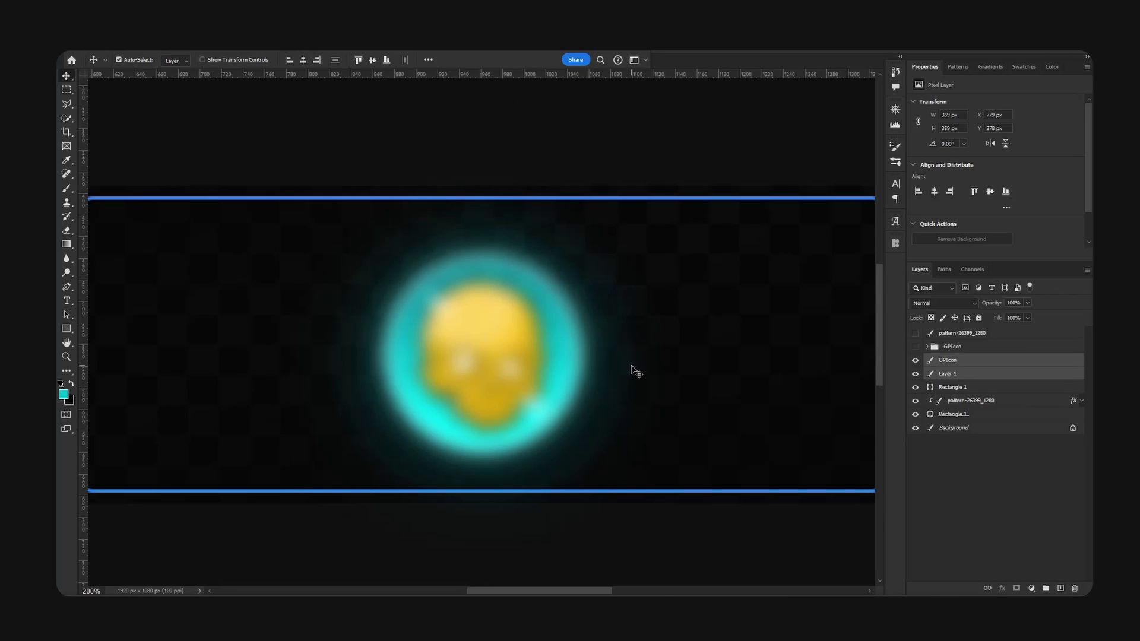
key("ctrl+e")
right_click(962, 364)
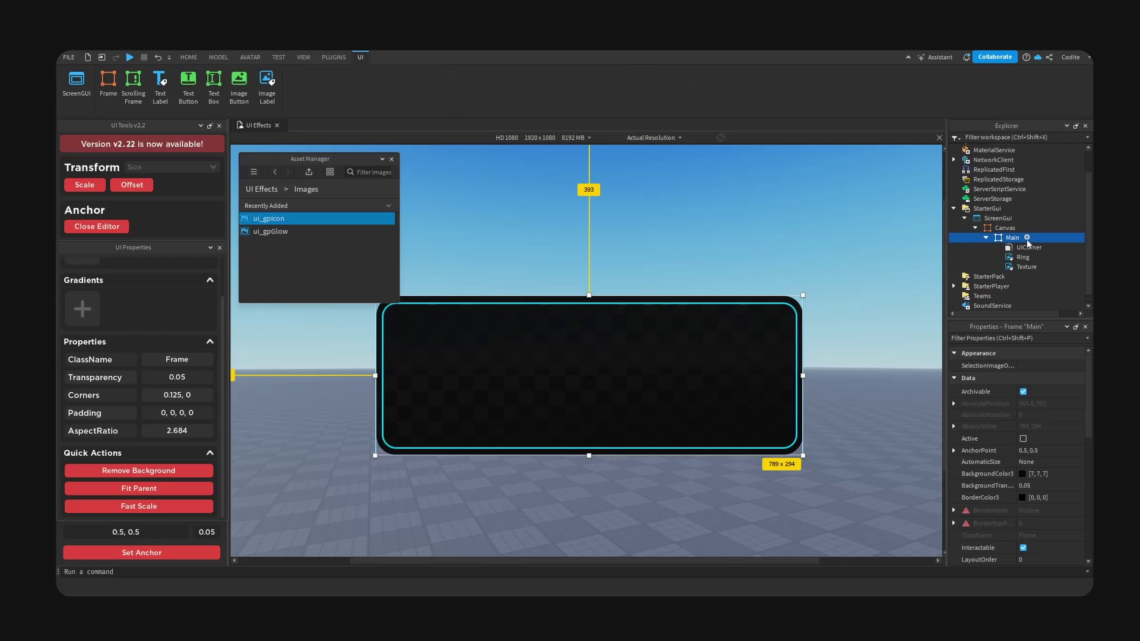
Insert a new ImageLabel under Main and centre its anchor in the frame
left_click(1024, 237)
type("ima")
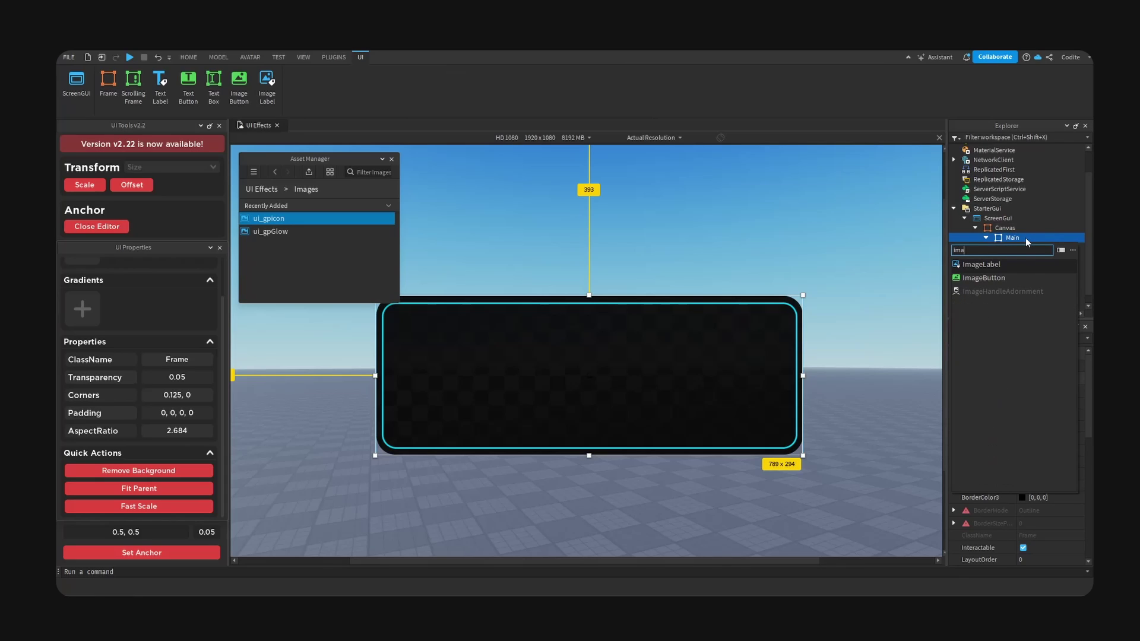
key("Return")
left_click(1012, 256)
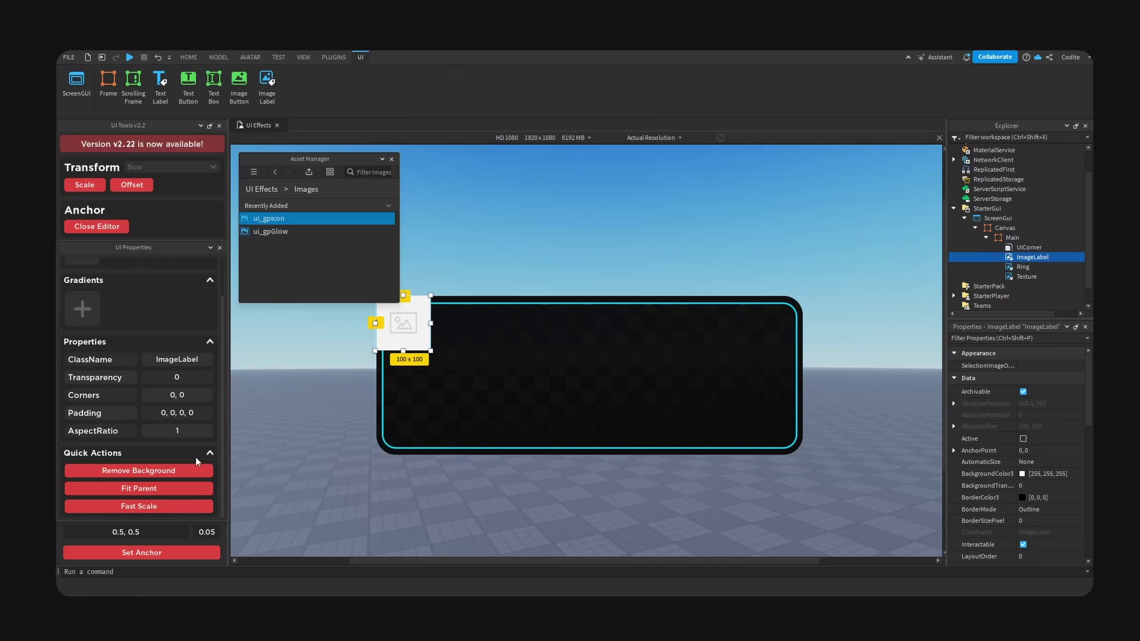
left_click(129, 553)
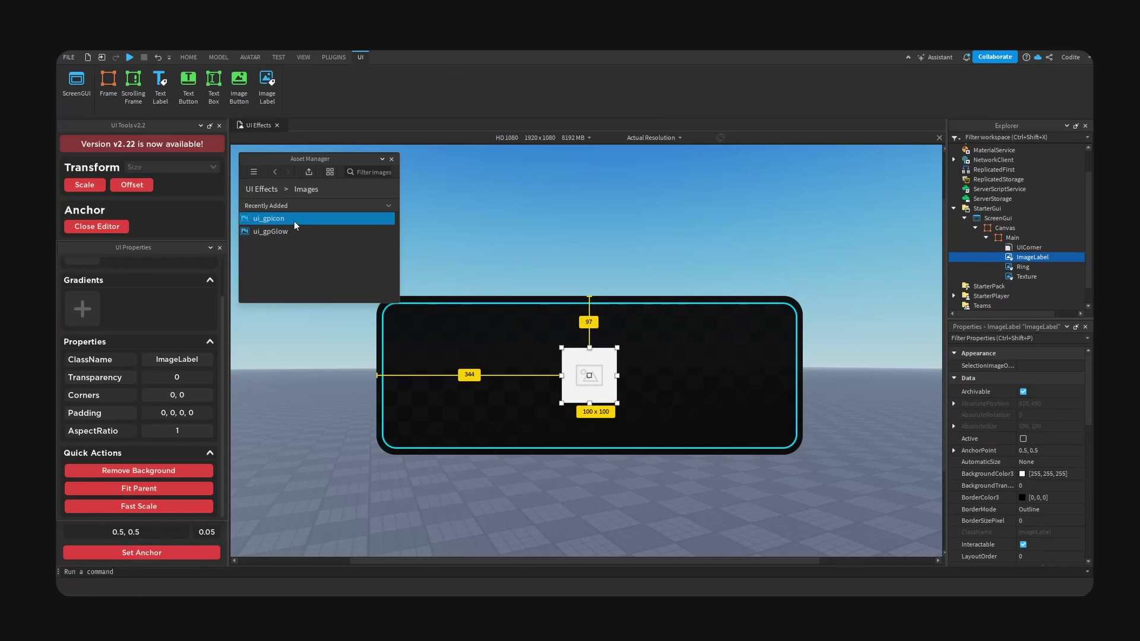
Set its Image to the ui_gpicon skull ID, remove background, resize to 185 × 185, re-centre
right_click(295, 219)
left_click(330, 238)
scroll(1021, 452, "down", 10)
left_click(1048, 451)
key("ctrl+v")
key("Return")
left_click(200, 472)
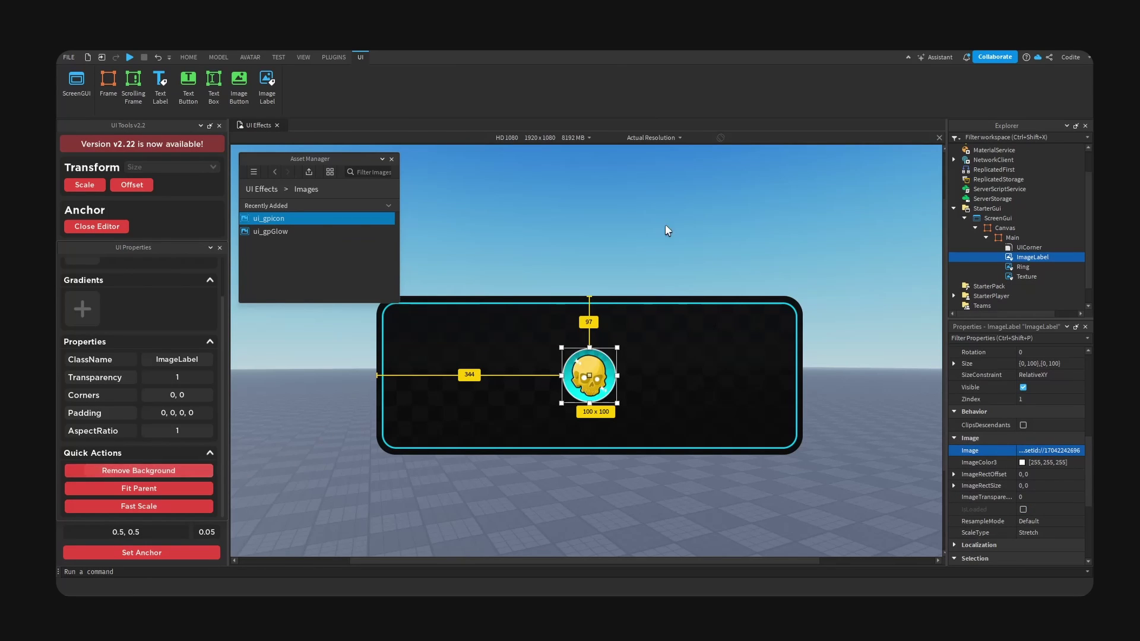
left_click_drag(619, 406, 663, 449)
left_click(154, 550)
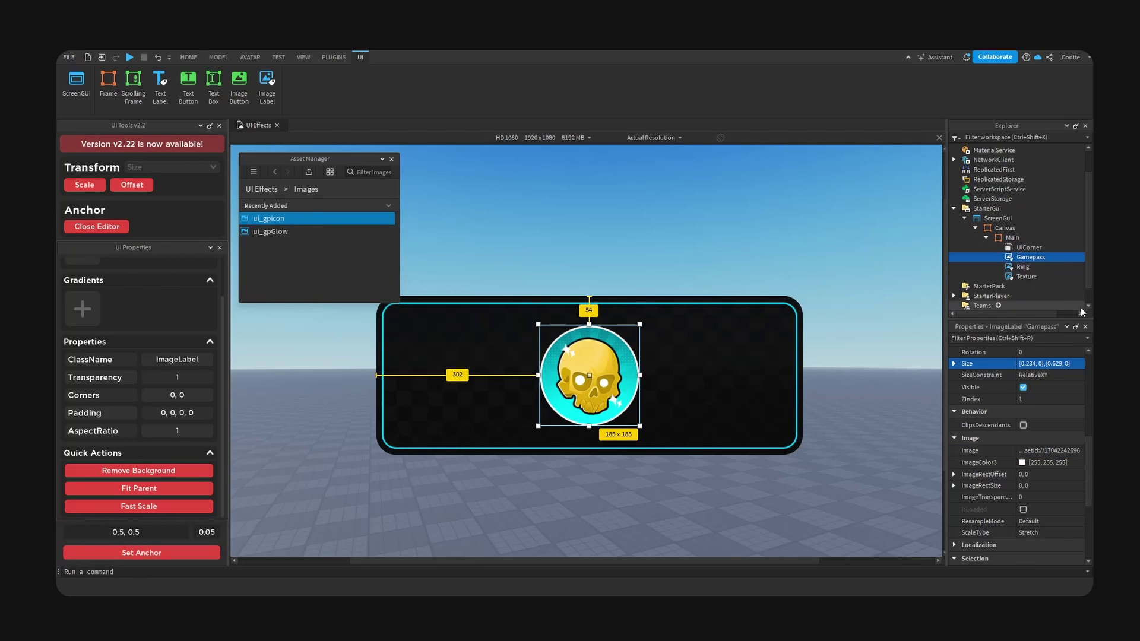
Add a new ImageLabel under Main showing the ui_gpGlow asset
left_click(1029, 238)
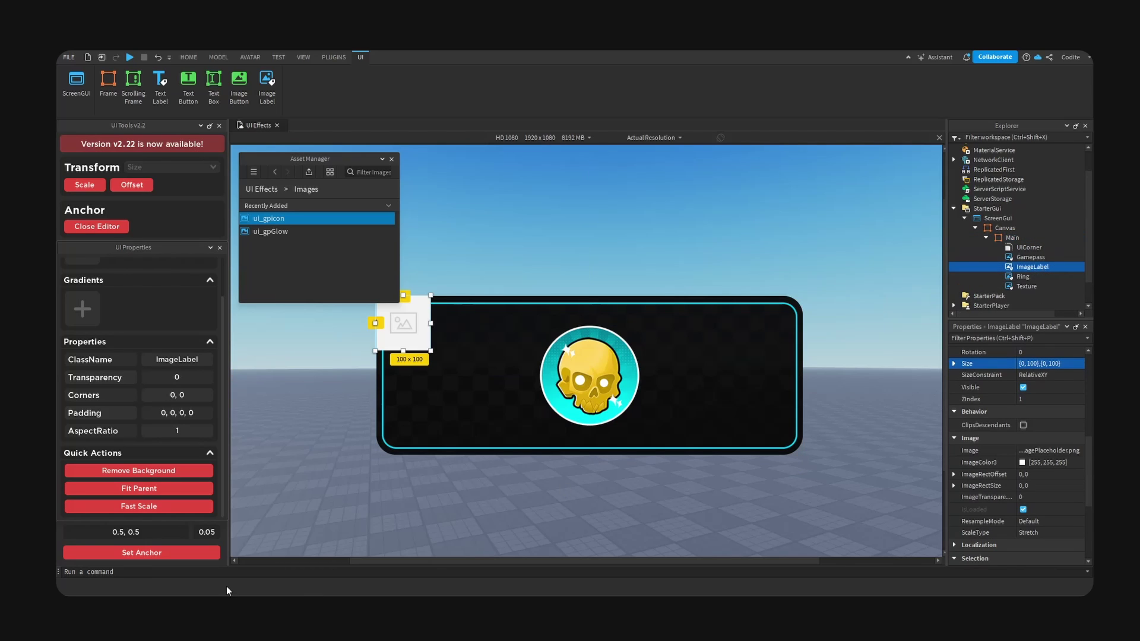
left_click(186, 553)
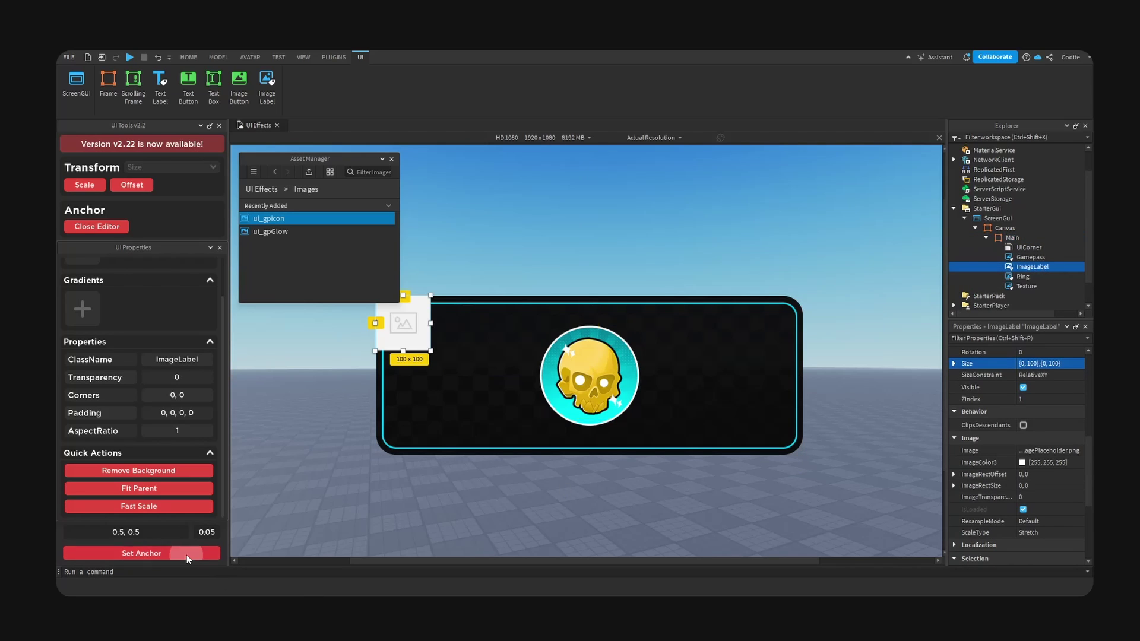
left_click(283, 231)
scroll(1038, 415, "down", 2)
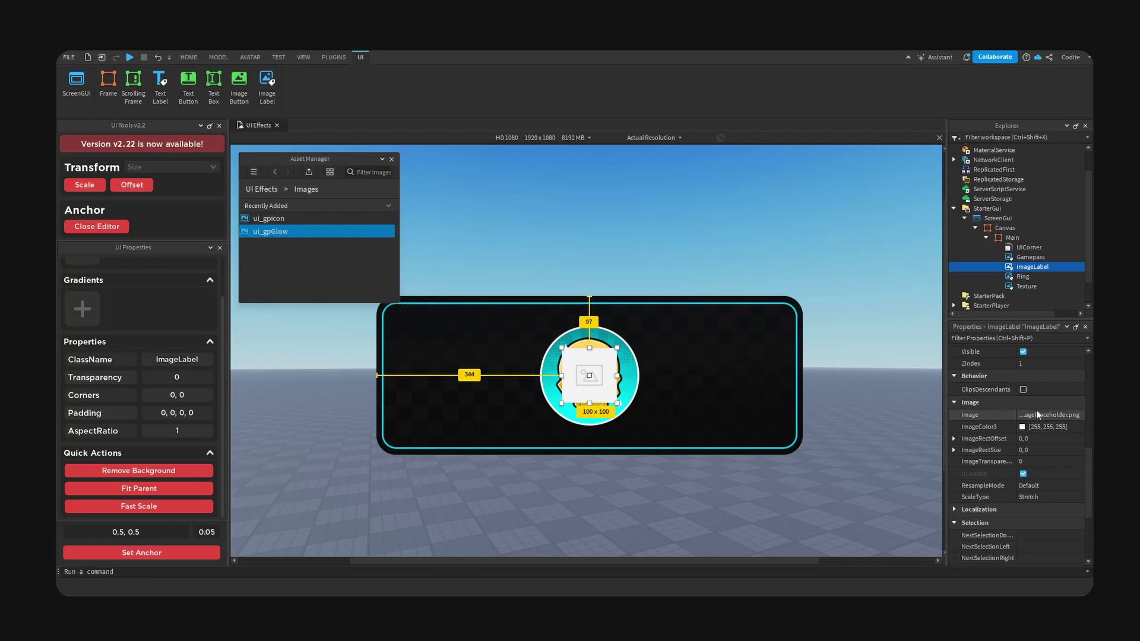
left_click(1038, 414)
key("ctrl+v")
key("Return")
Size the glow image 359 × 359 and remove its white backdrop
scroll(1052, 451, "up", 4)
left_click(1052, 445)
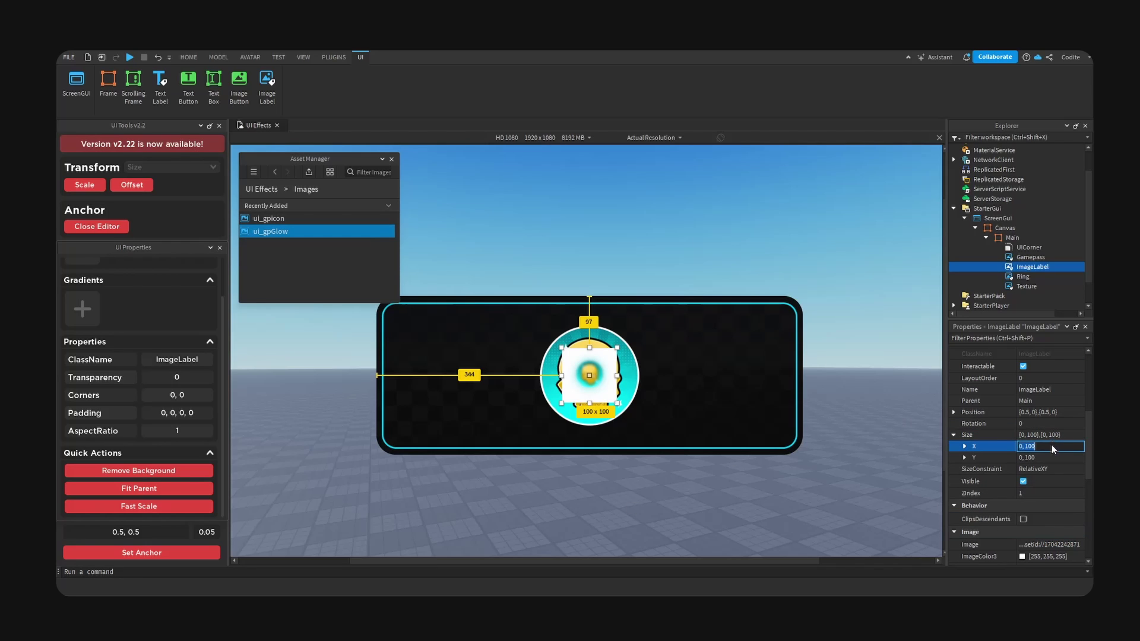
type("359")
double_click(1068, 459)
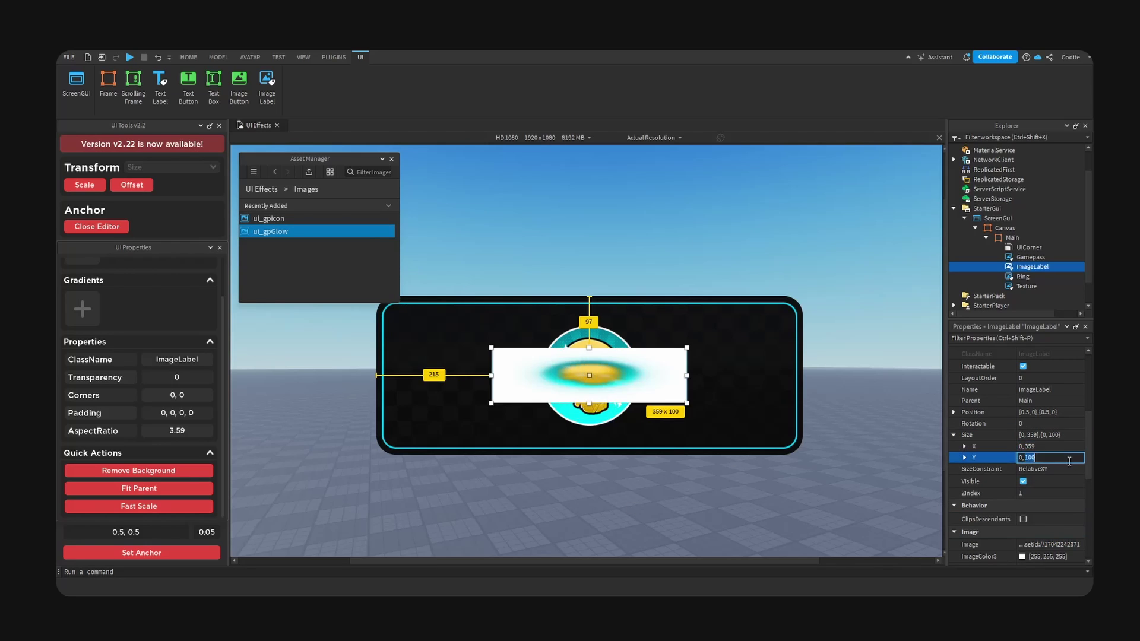
type("359")
key("Return")
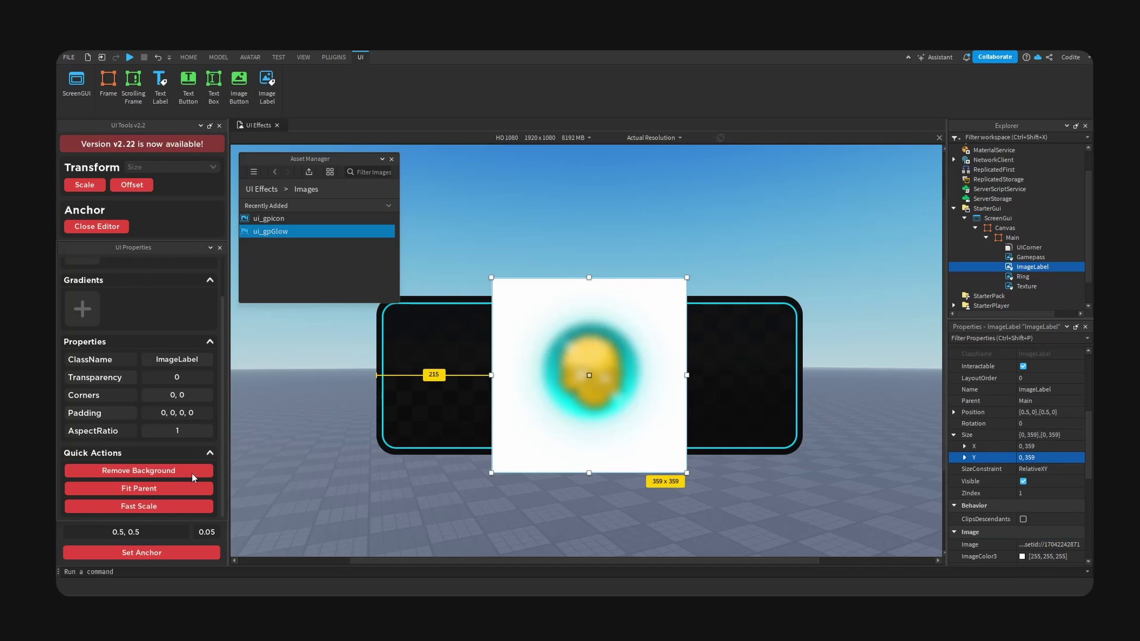
left_click(193, 475)
Rename the glow image Glow and set its ZIndex to 0 behind the skull
double_click(1034, 267)
type("Glow")
key("Return")
scroll(1025, 454, "down", 3)
left_click(1051, 386)
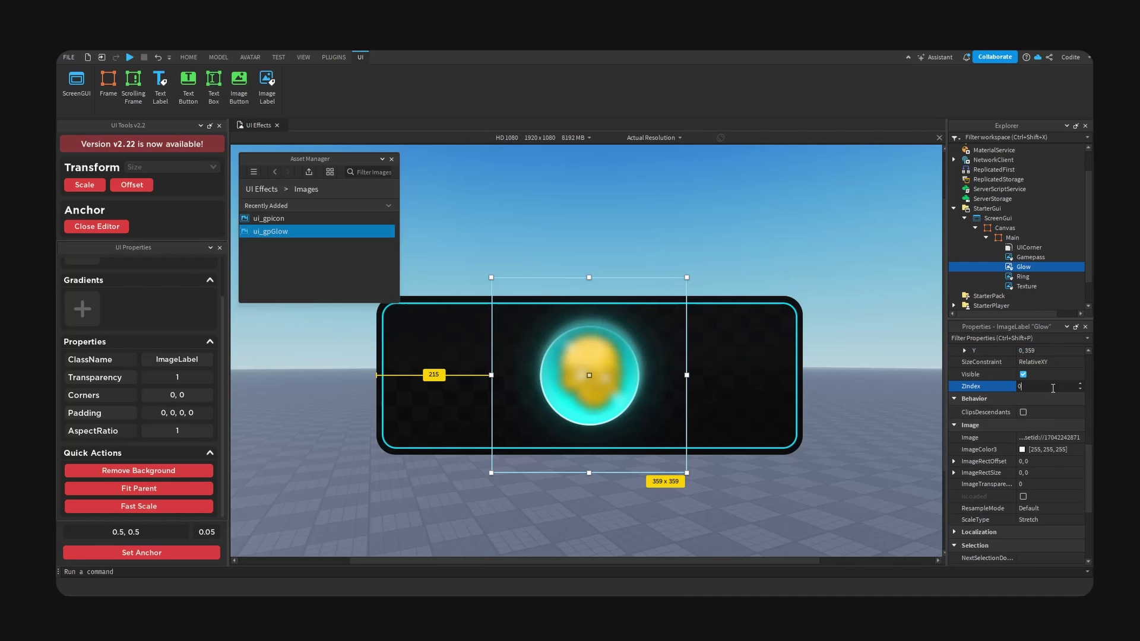
key("Return")
Set the Glow's Position Y to 0.55
scroll(1046, 454, "up", 4)
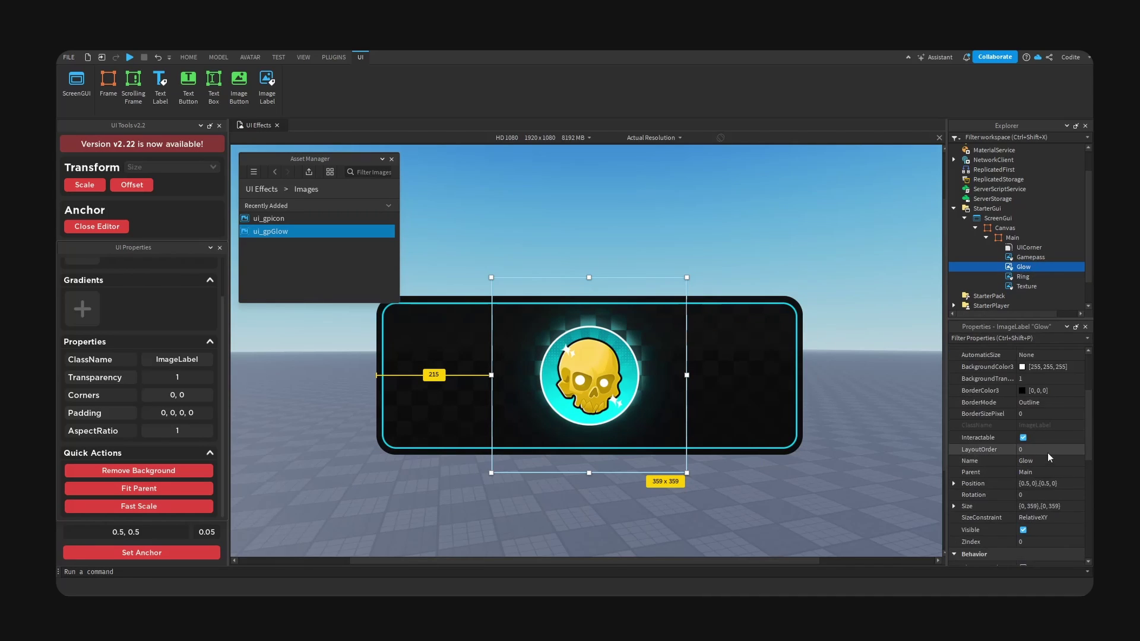
left_click(1048, 483)
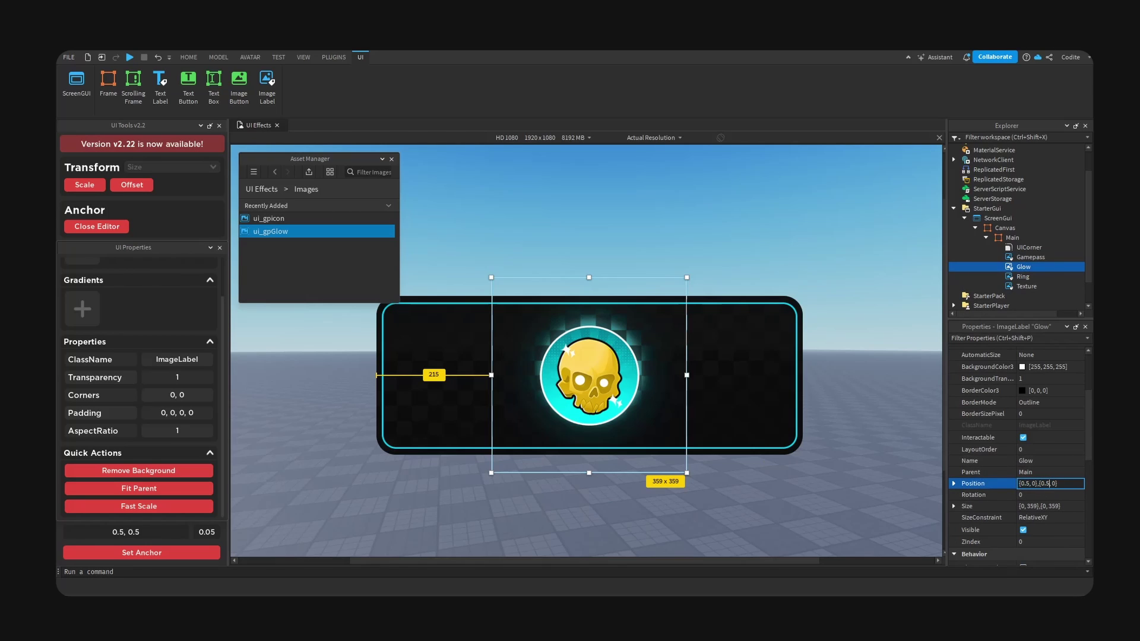
key("Return")
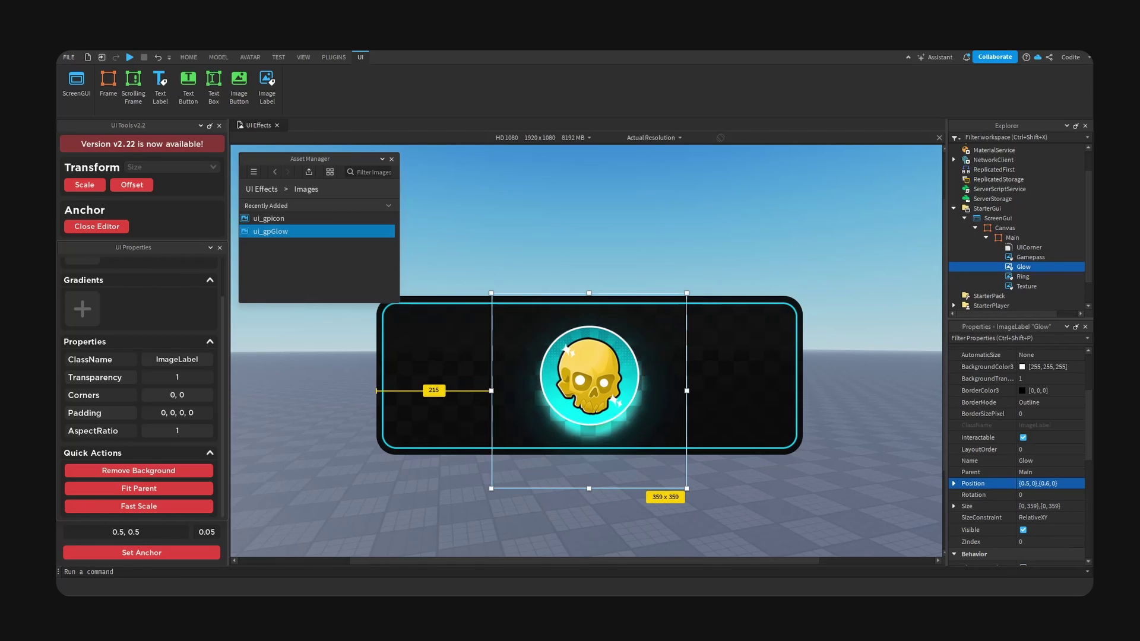
left_click(1052, 484)
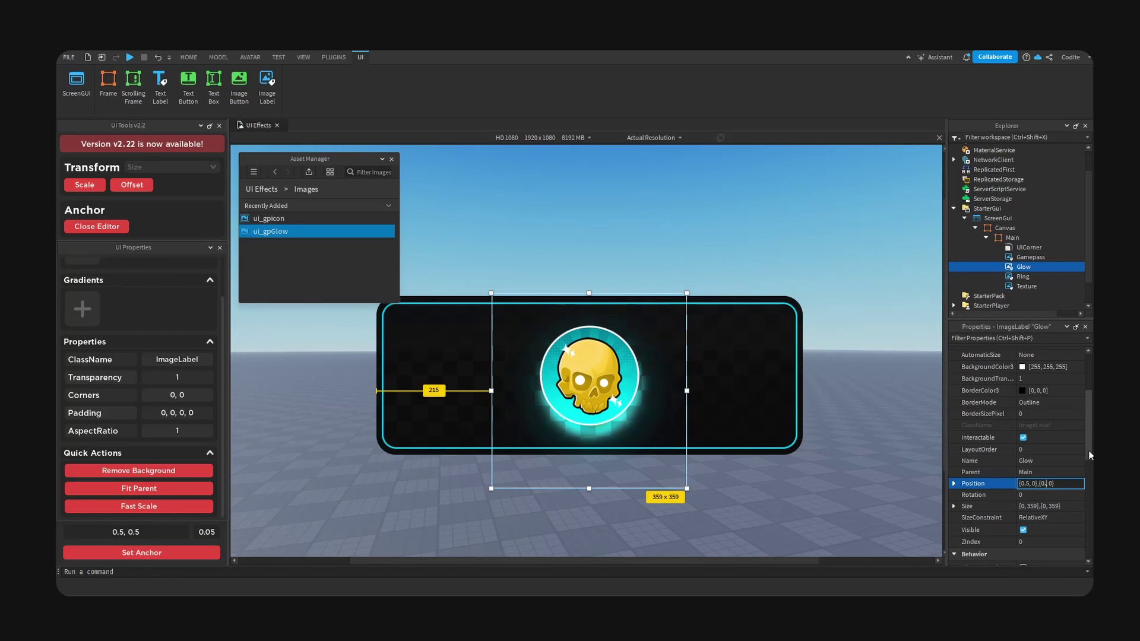
key("BackSpace")
type("55")
key("Return")
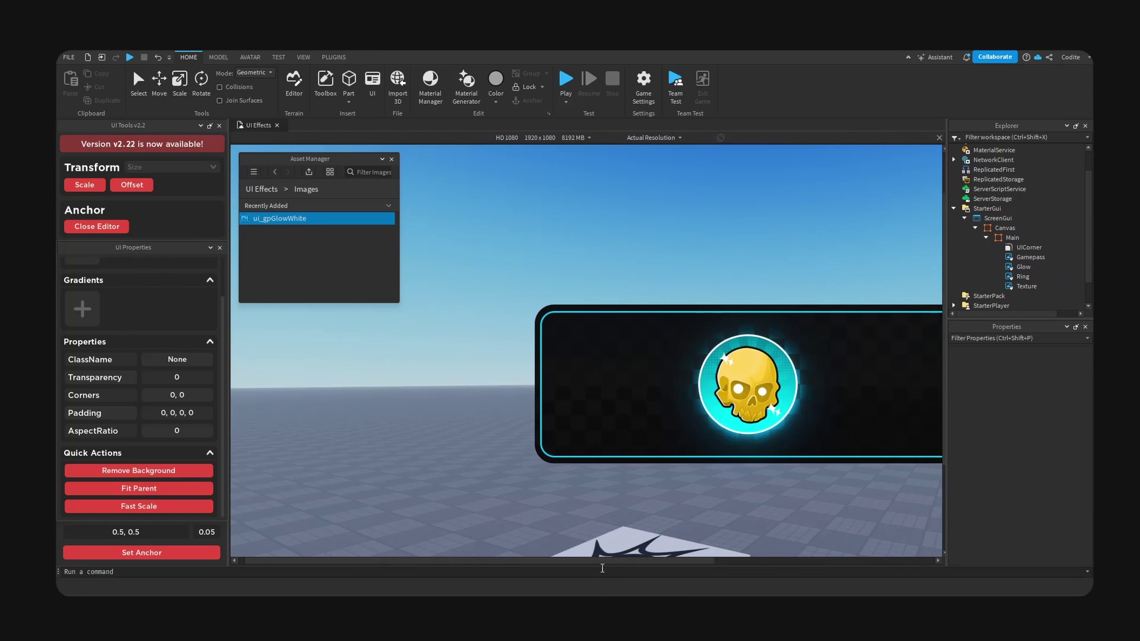
Select the Ring image and set its ImageColor3 to white
scroll(785, 576, "left", 3)
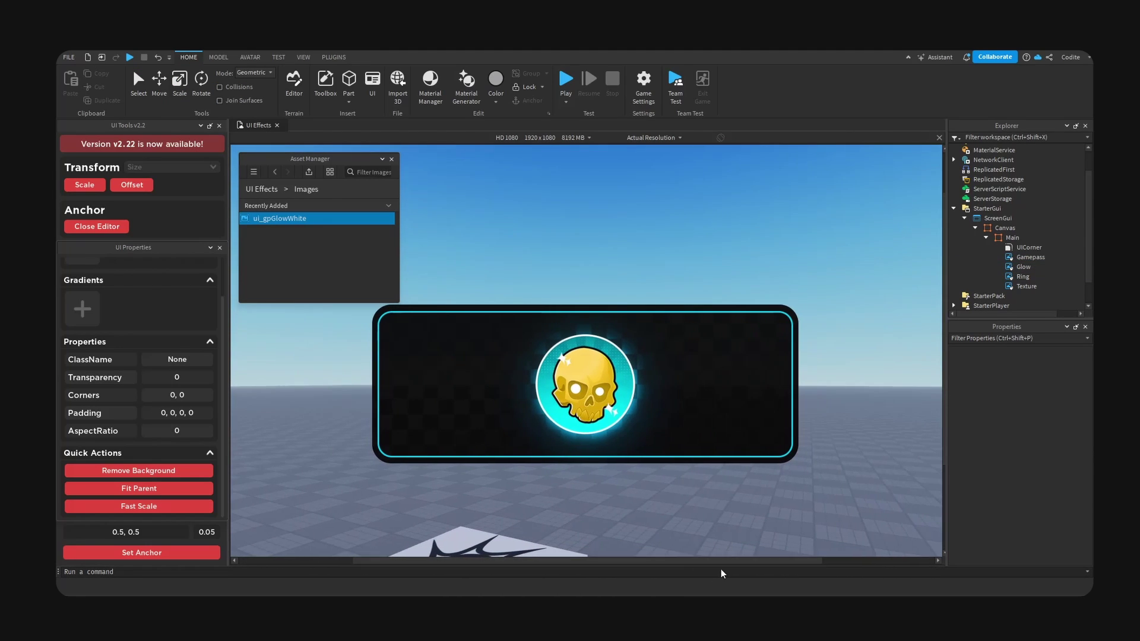
left_click(1012, 238)
left_click(716, 312)
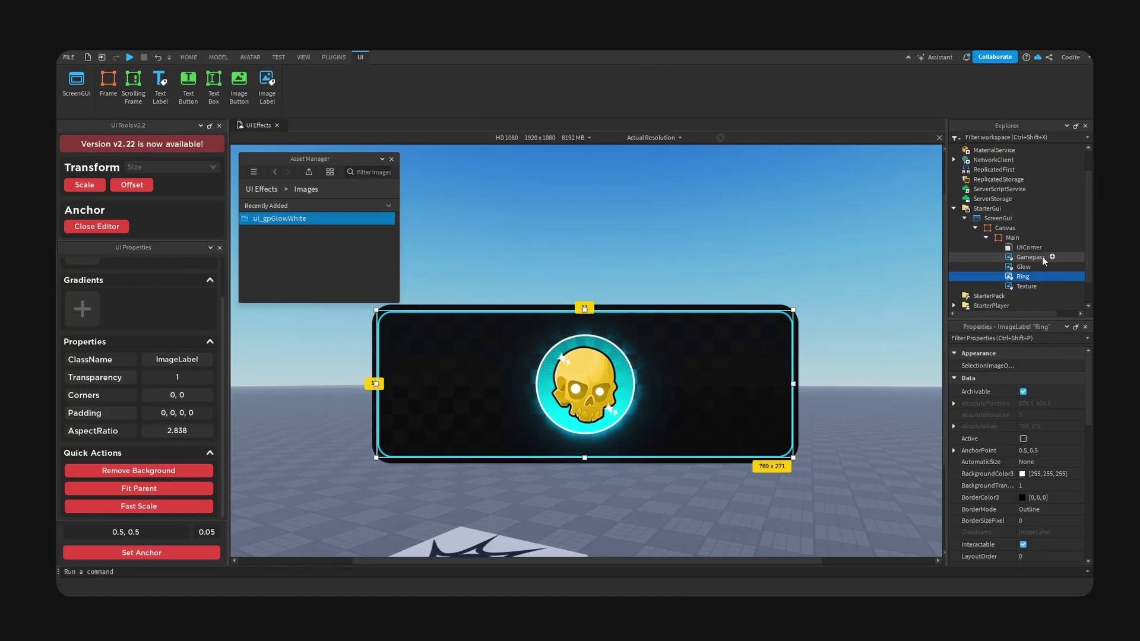
scroll(1029, 483, "down", 1)
scroll(1028, 483, "down", 5)
left_click(1021, 533)
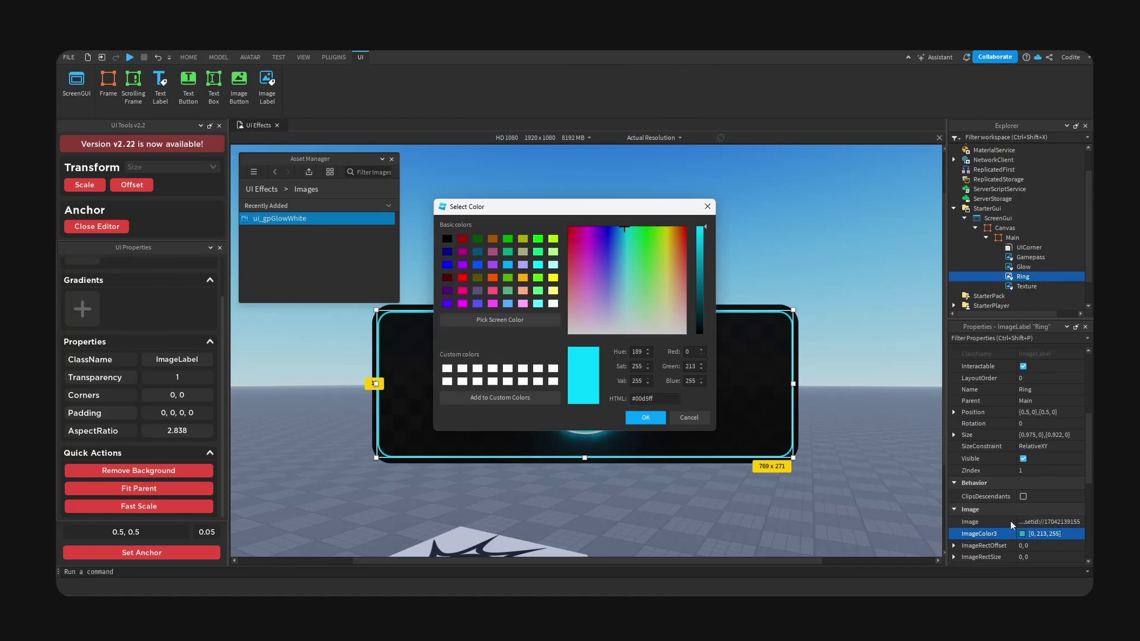
left_click_drag(664, 214, 797, 213)
left_click(569, 333)
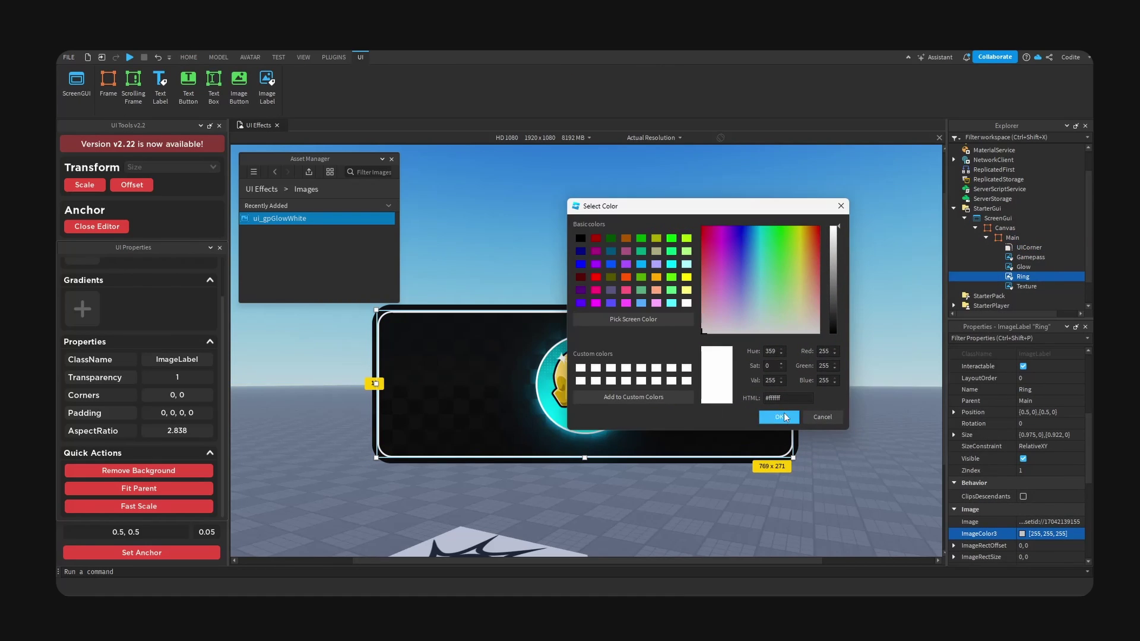
left_click(780, 417)
Insert a UIGradient under Ring and open its Color sequence editor
left_click(1035, 276)
type("grad")
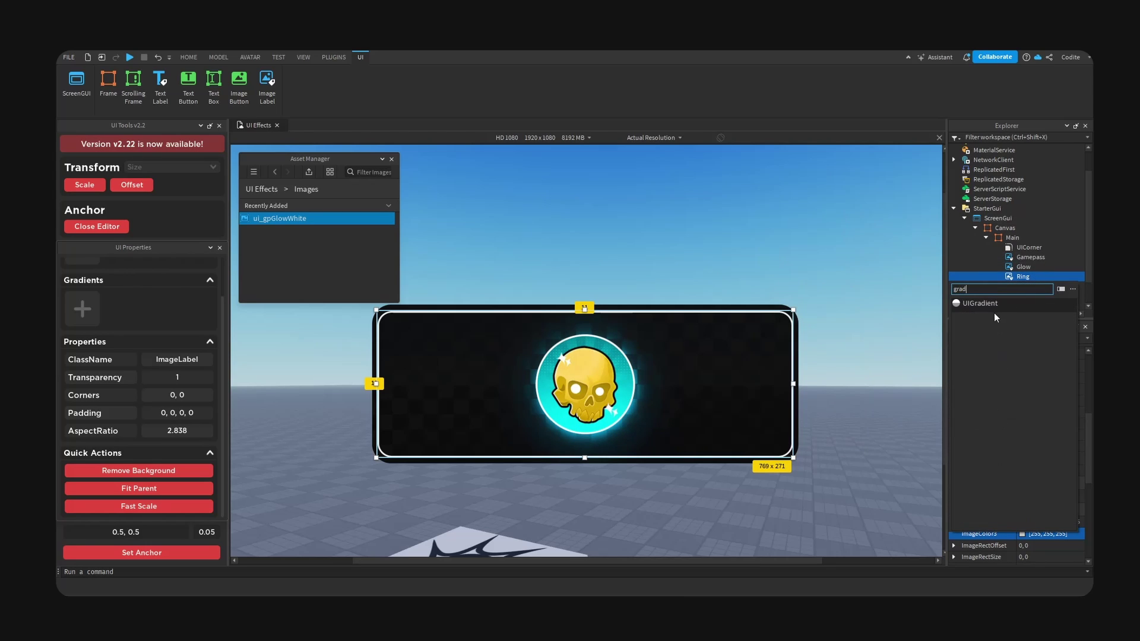
left_click(980, 303)
left_click(1080, 370)
left_click(1081, 367)
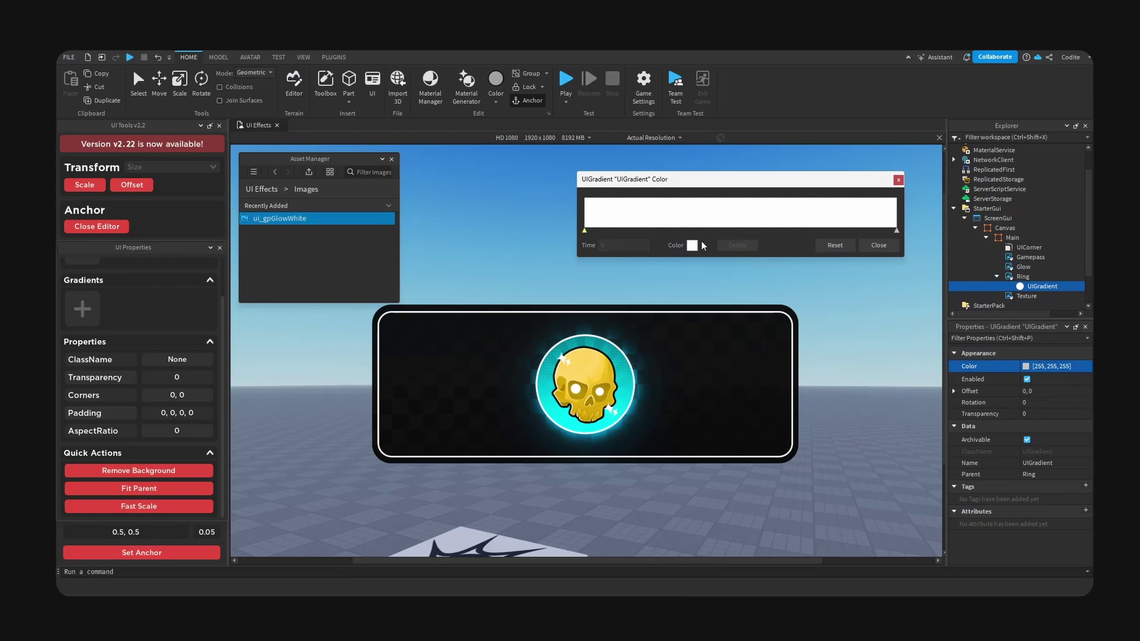
Make both the start and end keypoints of the ring gradient cyan
left_click(692, 245)
left_click(747, 225)
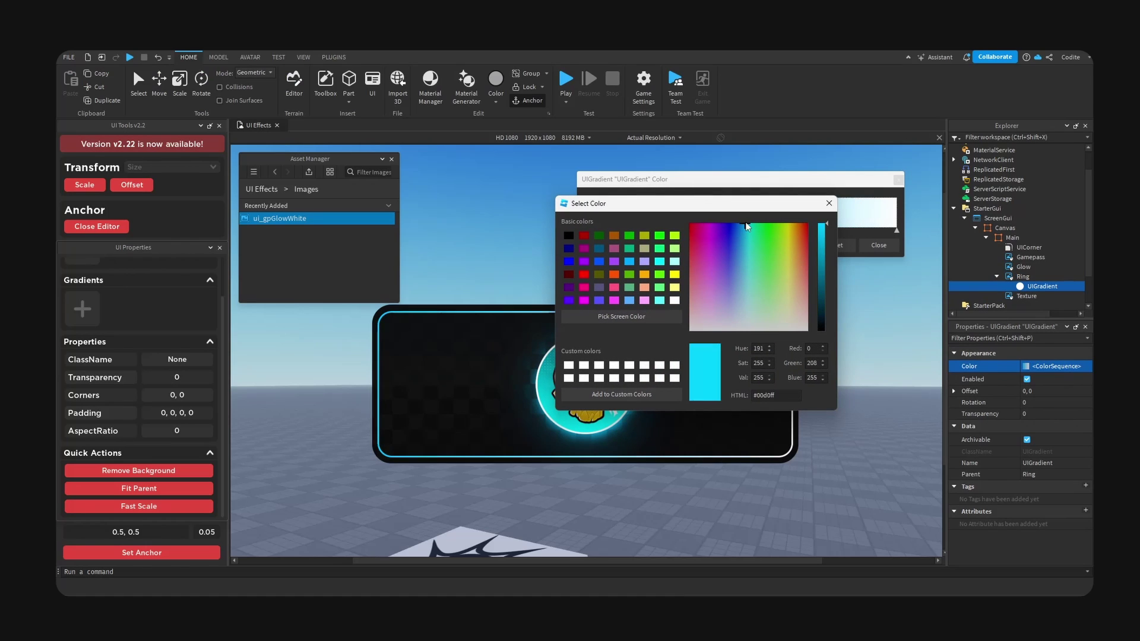
left_click(829, 203)
left_click(897, 230)
left_click(691, 245)
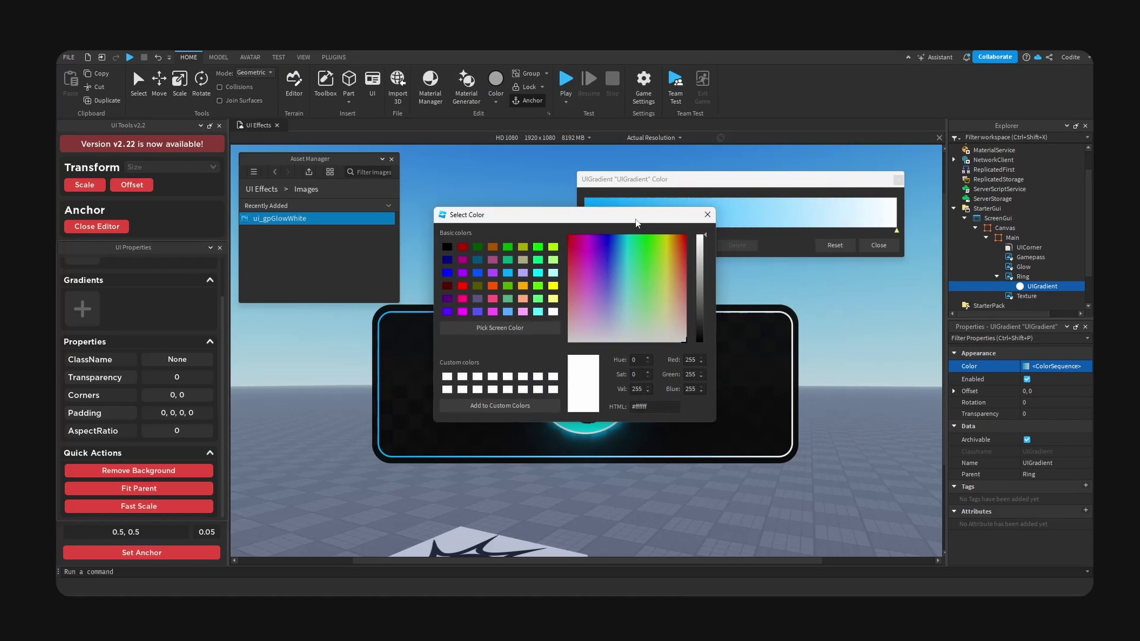
left_click_drag(634, 223, 824, 229)
left_click(816, 242)
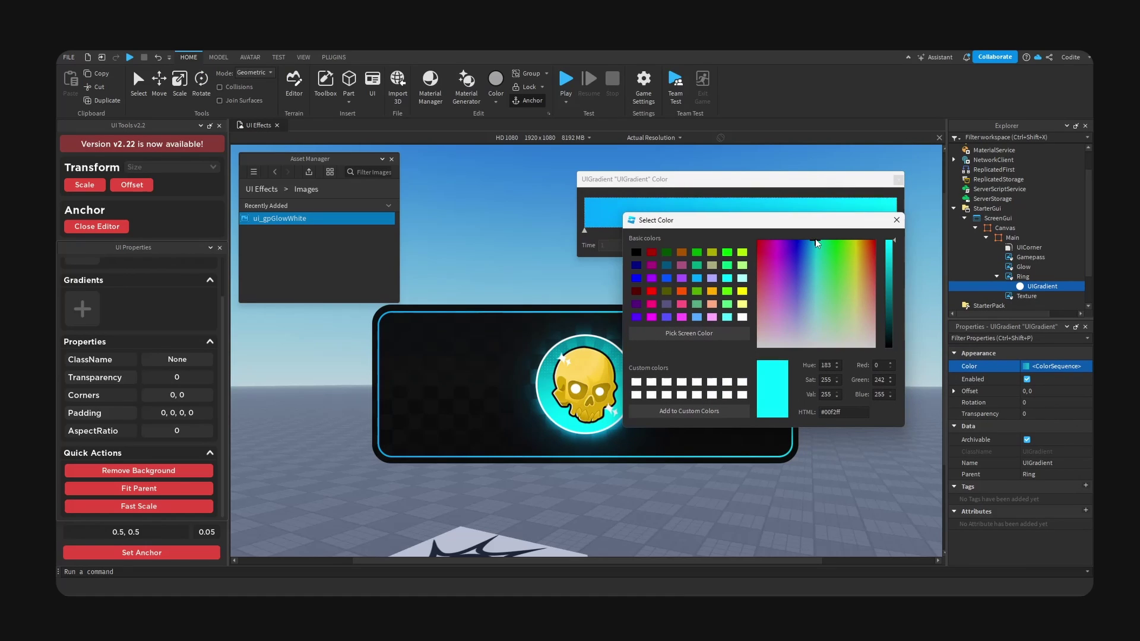
left_click(897, 220)
Add a violet #8c00ff keypoint at 0.54 and enter a gradient Rotation of 45
left_click(754, 229)
left_click(692, 245)
left_click_drag(534, 210, 800, 349)
left_click(831, 303)
left_click(885, 368)
left_click_drag(884, 368, 883, 370)
left_click(994, 348)
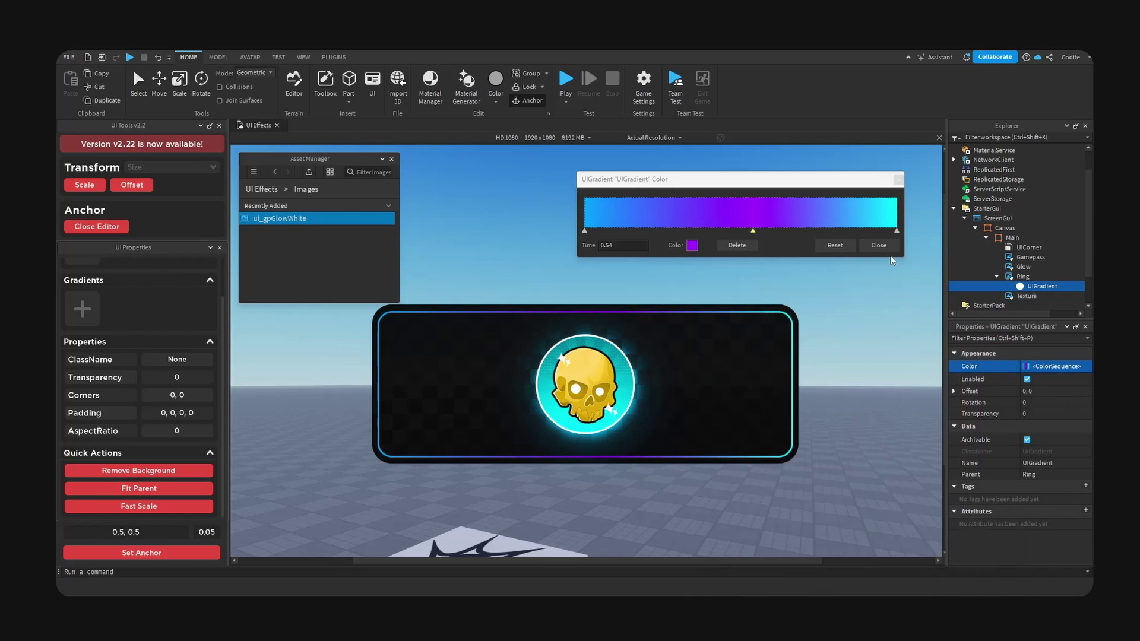
left_click(879, 245)
left_click(1036, 403)
type("45")
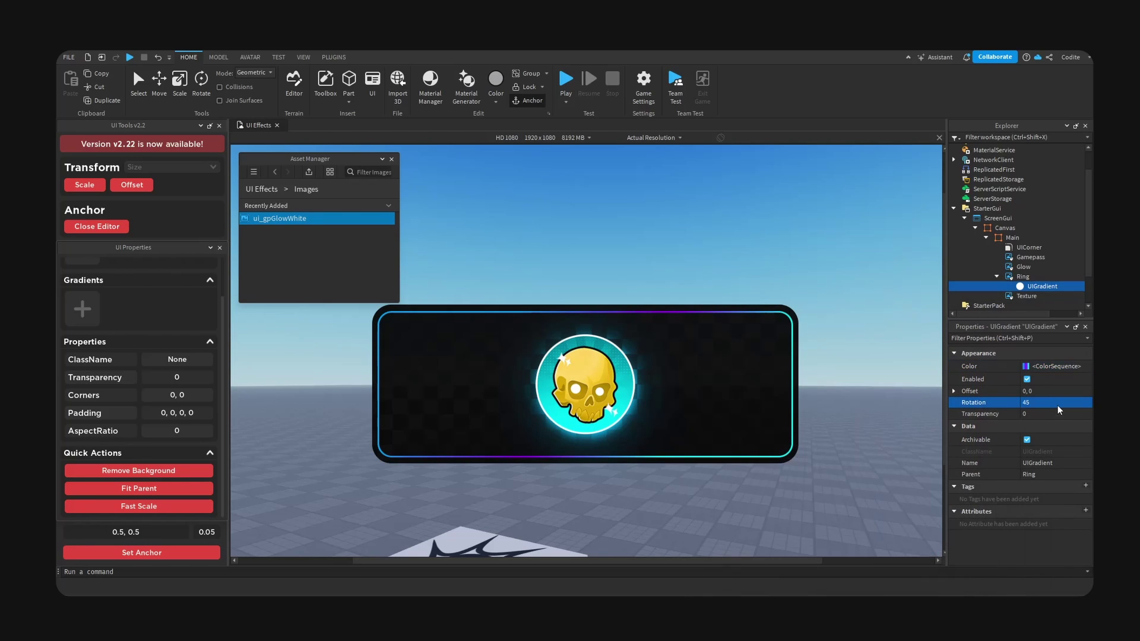
Add an orange keypoint at 0.78 in the gradient color sequence
left_click(1068, 366)
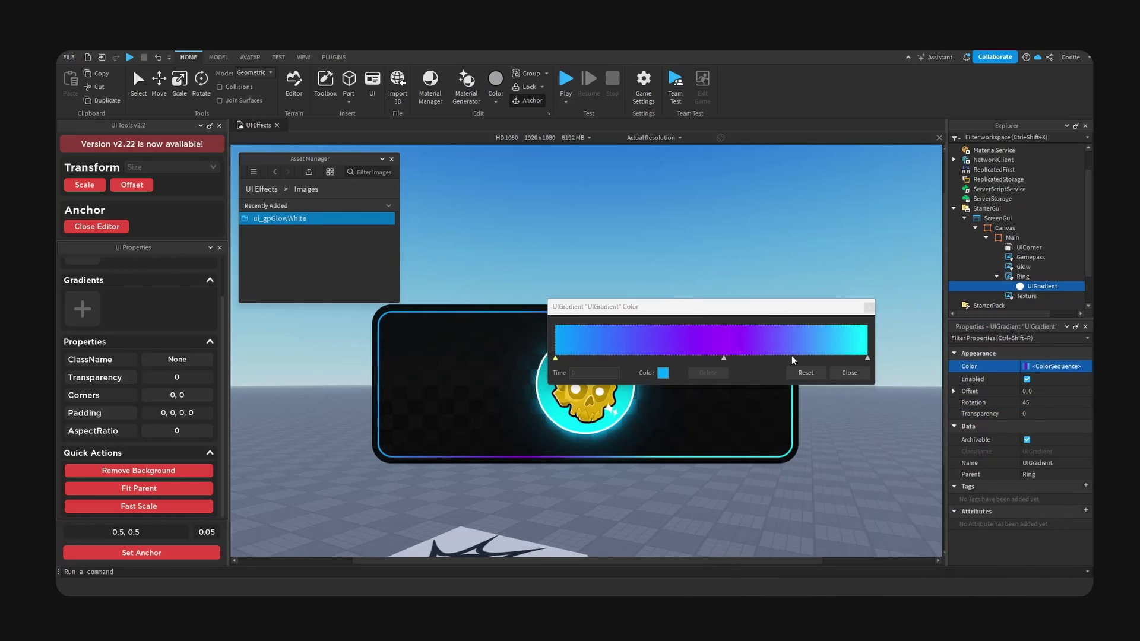
left_click(799, 358)
left_click_drag(728, 311, 970, 254)
left_click(653, 264)
left_click(980, 276)
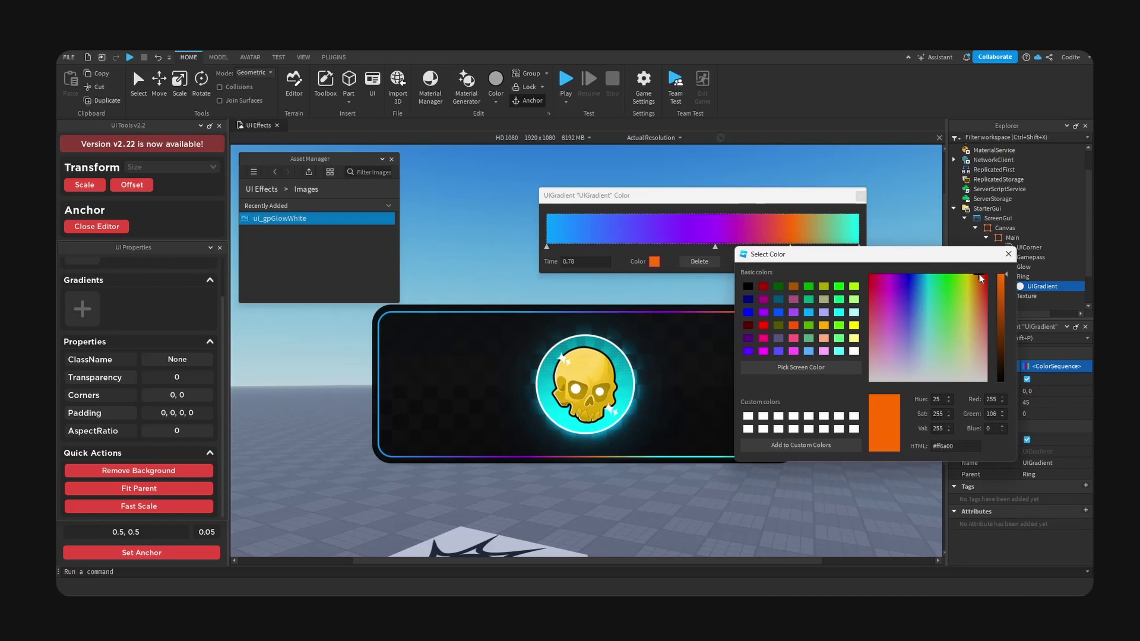
left_click(1008, 254)
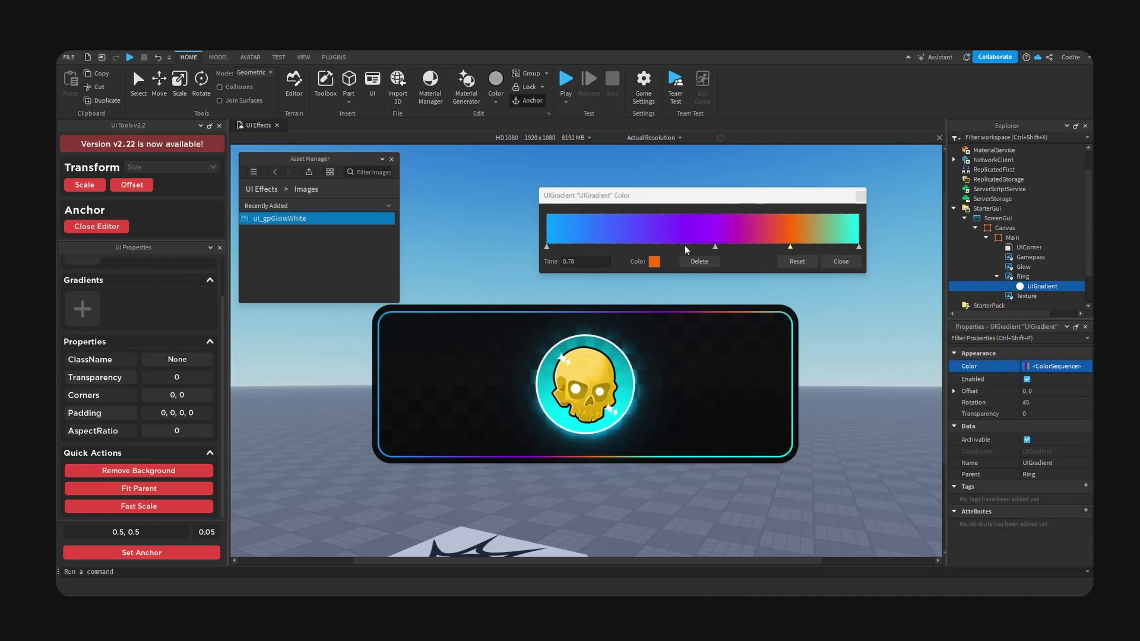
Add a magenta keypoint at 0.234, then set the gradient Rotation to 60
left_click(620, 245)
left_click(654, 261)
left_click_drag(667, 211, 971, 254)
left_click(889, 274)
left_click_drag(889, 274, 897, 276)
left_click(1017, 255)
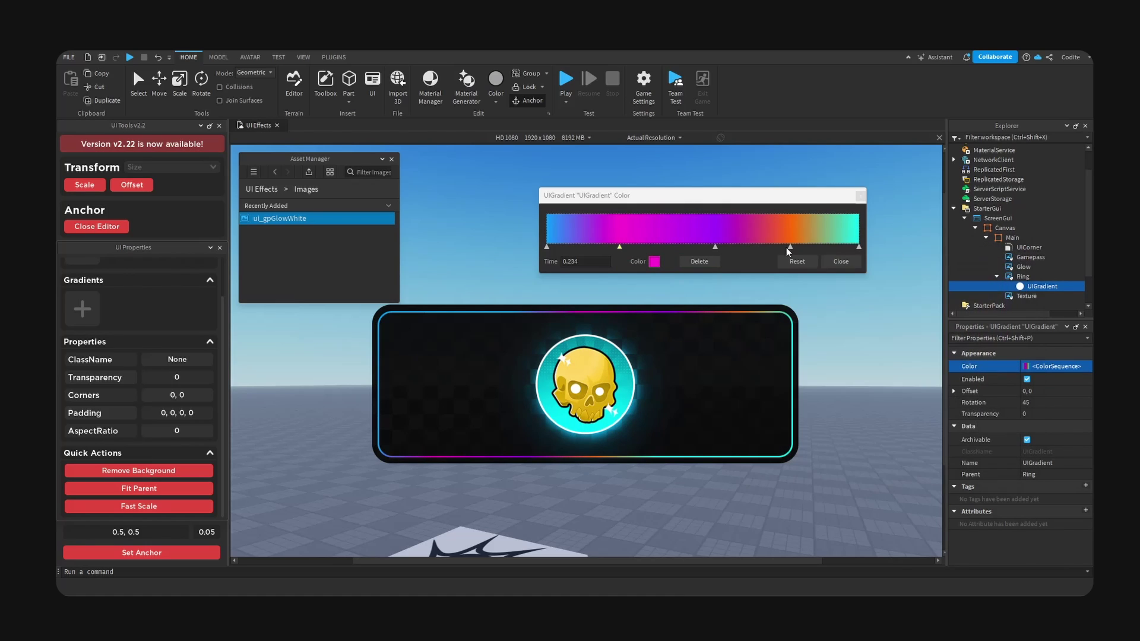
left_click(846, 261)
left_click(1069, 402)
type("60")
key("Return")
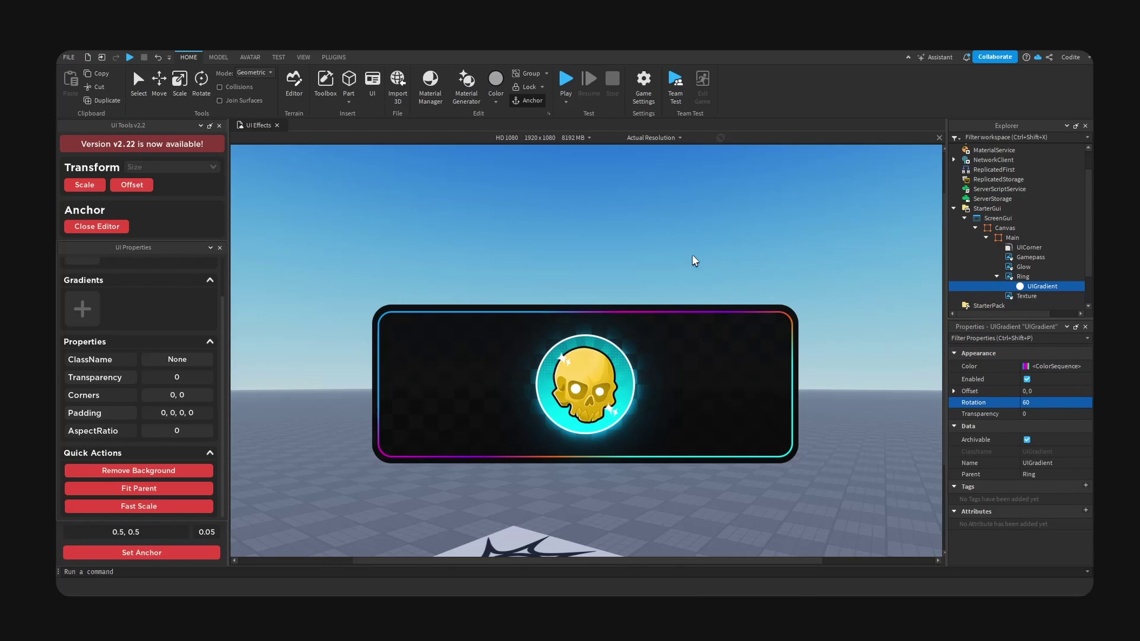
right_click_drag(723, 272, 723, 272)
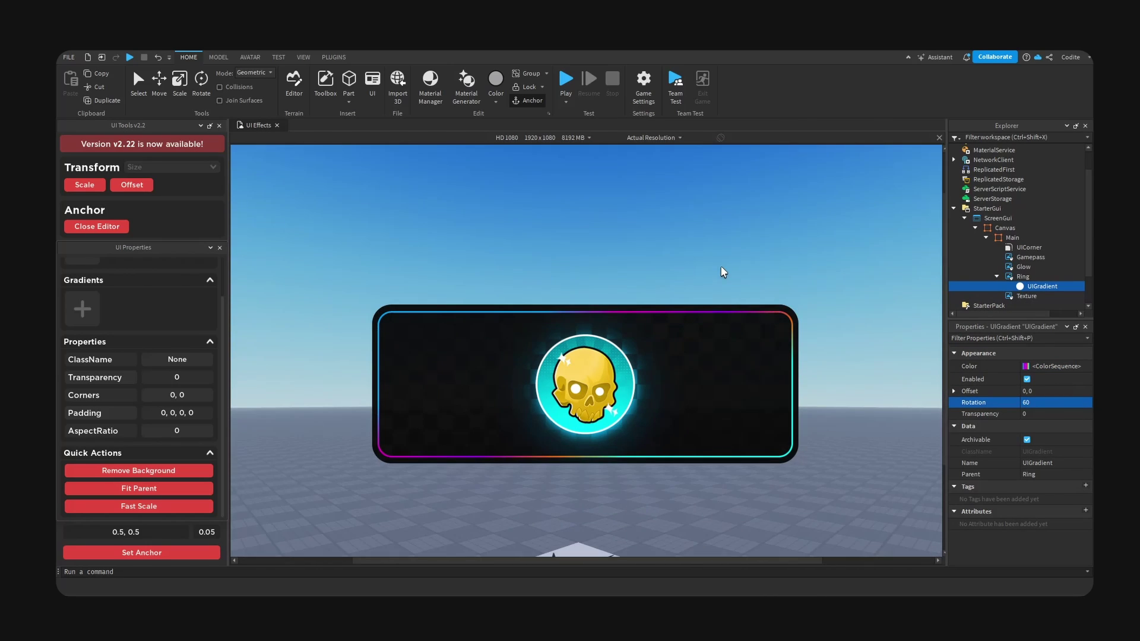